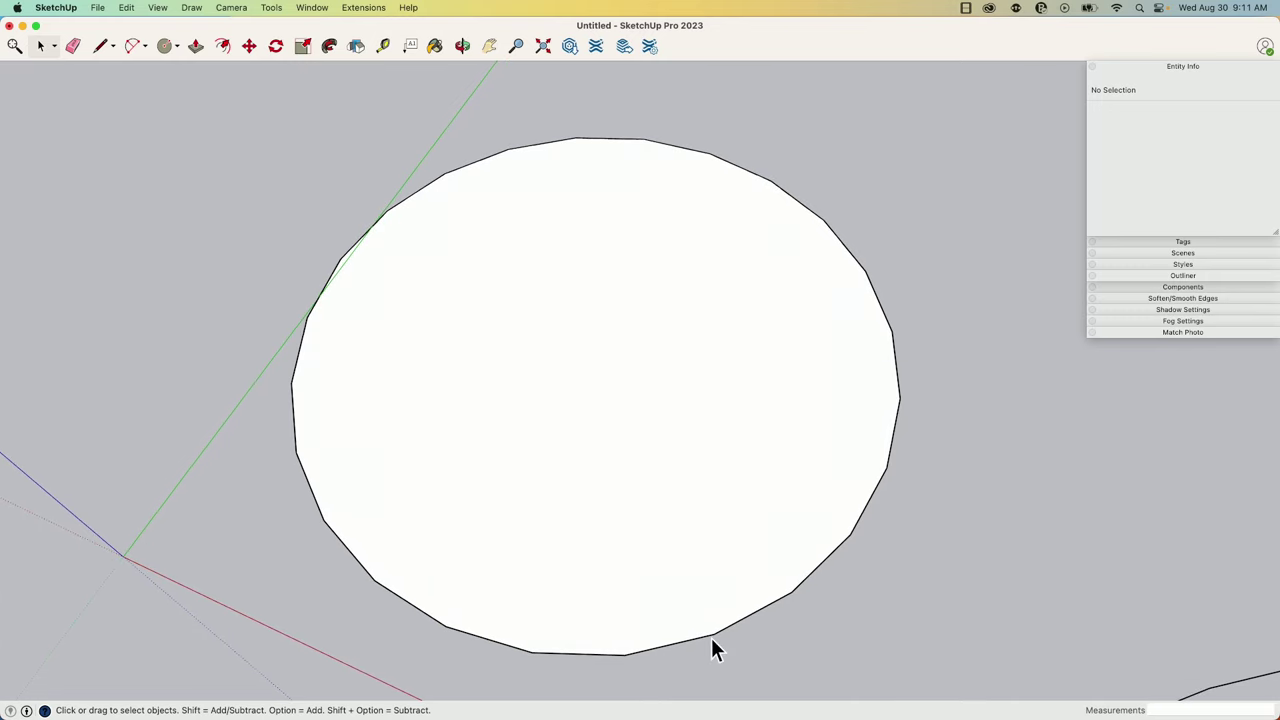
# Select the circle, then Push/Pull its face upward into a cylinder.
pyautogui.click(595, 143)
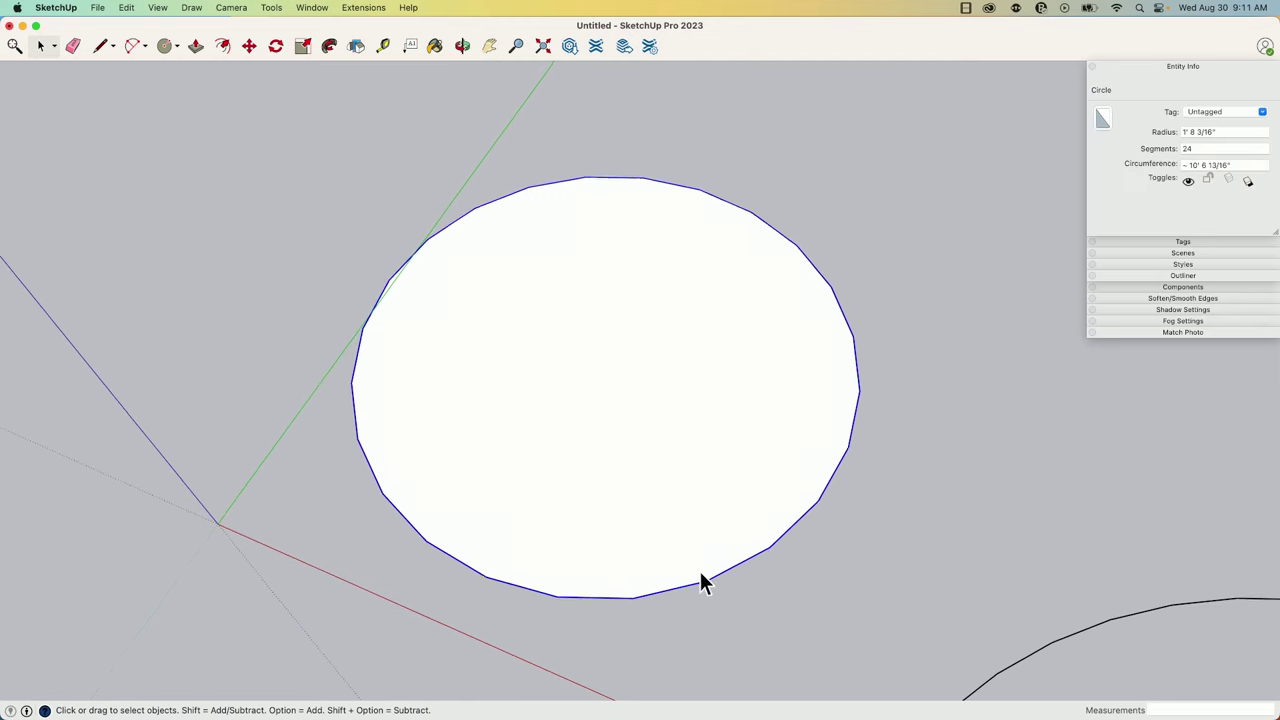
pyautogui.moveTo(540, 514); pyautogui.dragTo(566, 317, button='middle')
pyautogui.press('p')
pyautogui.click(557, 357)
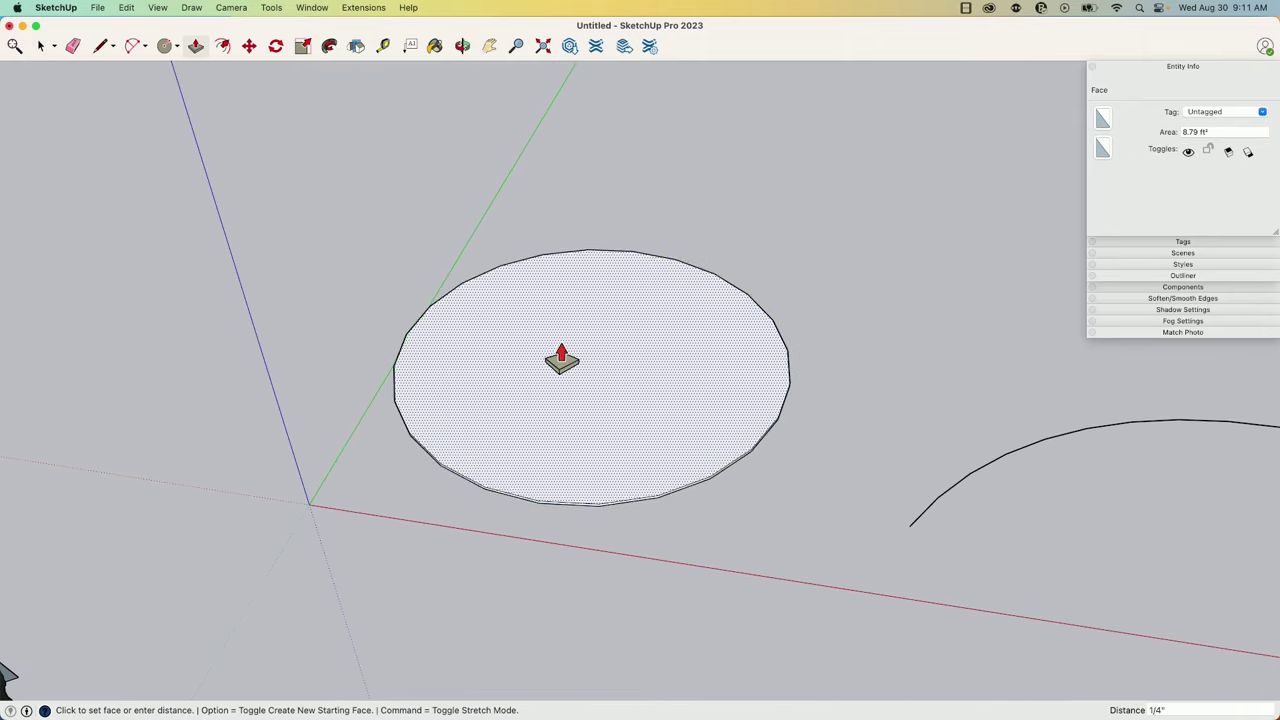
pyautogui.click(530, 190)
# Undo the extrusion, back to the flat 24-segment circle of radius 1' 8 3/16".
pyautogui.moveTo(530, 190); pyautogui.dragTo(666, 366, button='middle')
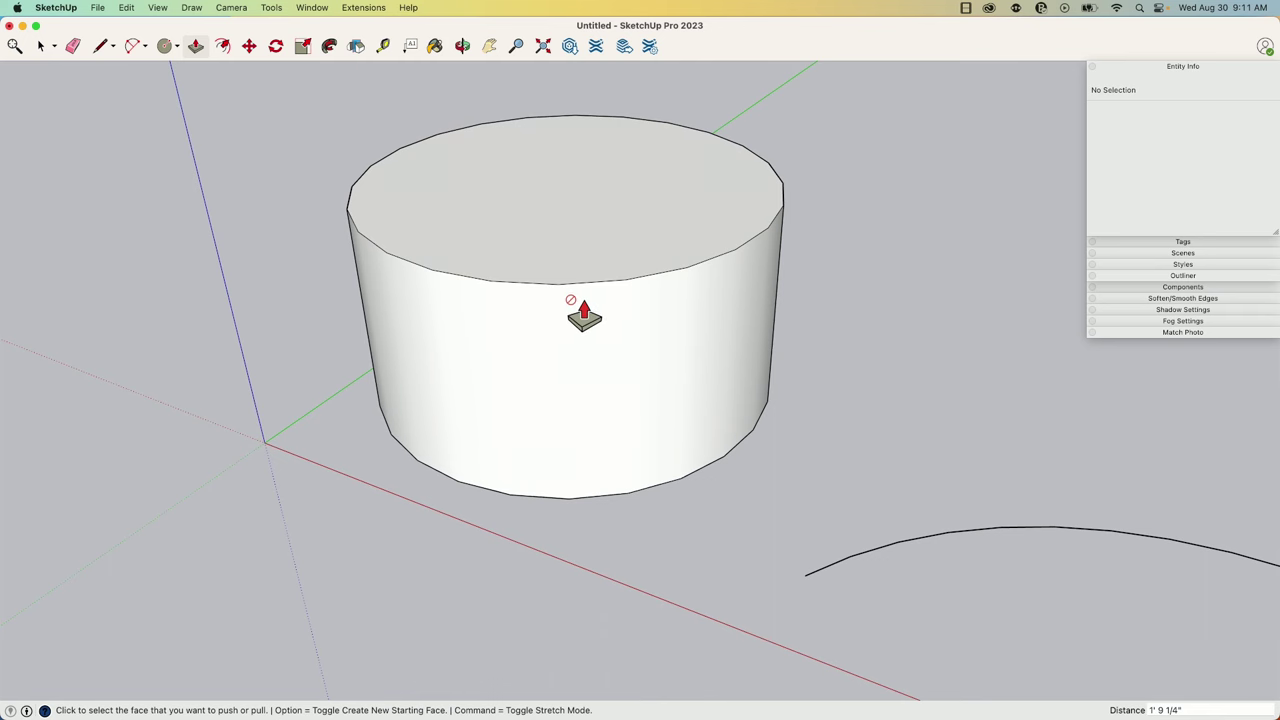
pyautogui.press('super+z')
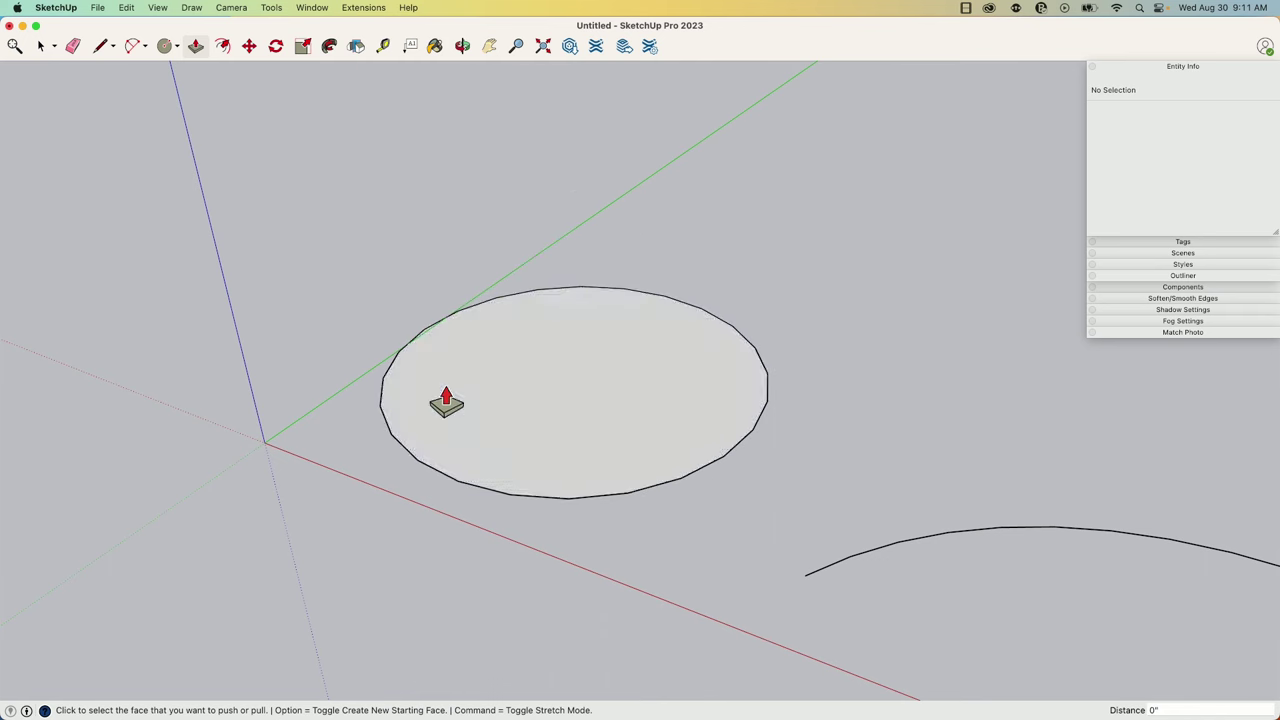
pyautogui.press('space')
pyautogui.moveTo(593, 328); pyautogui.dragTo(547, 397, button='middle')
# Select the circle and set its segment count to 12 in Entity Info.
pyautogui.click(650, 256)
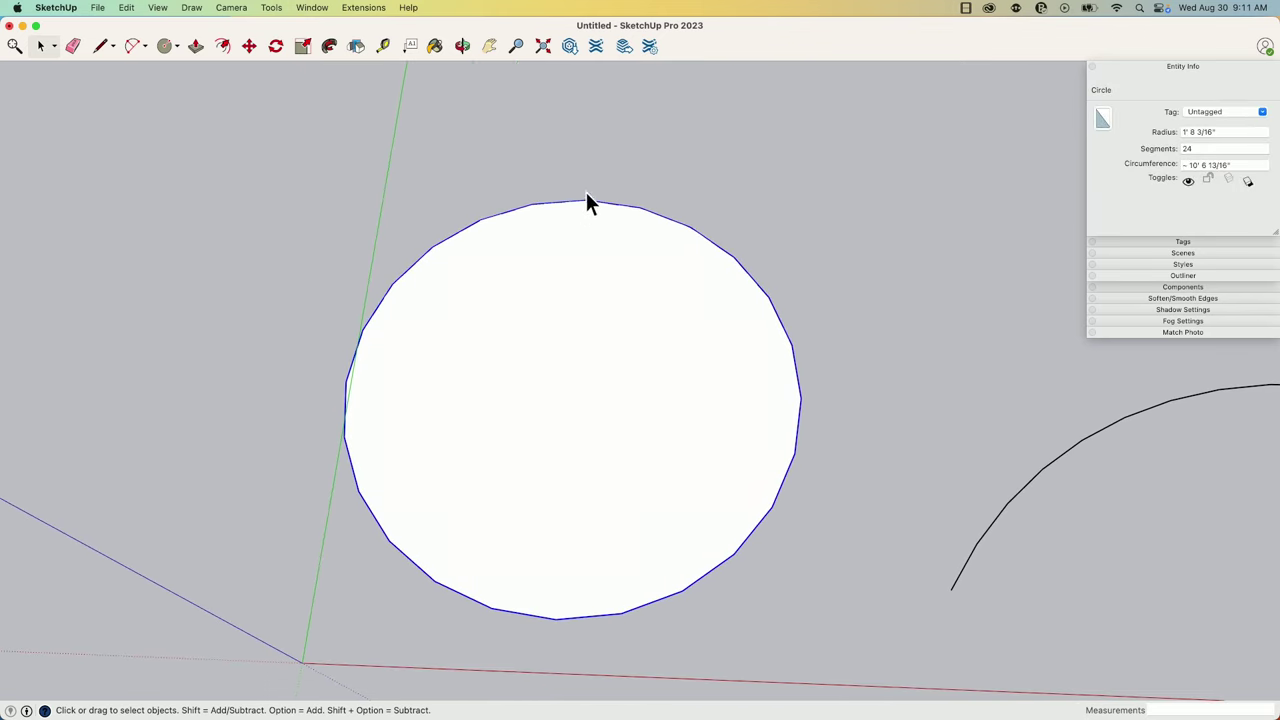
pyautogui.moveTo(603, 320); pyautogui.dragTo(595, 258, button='middle')
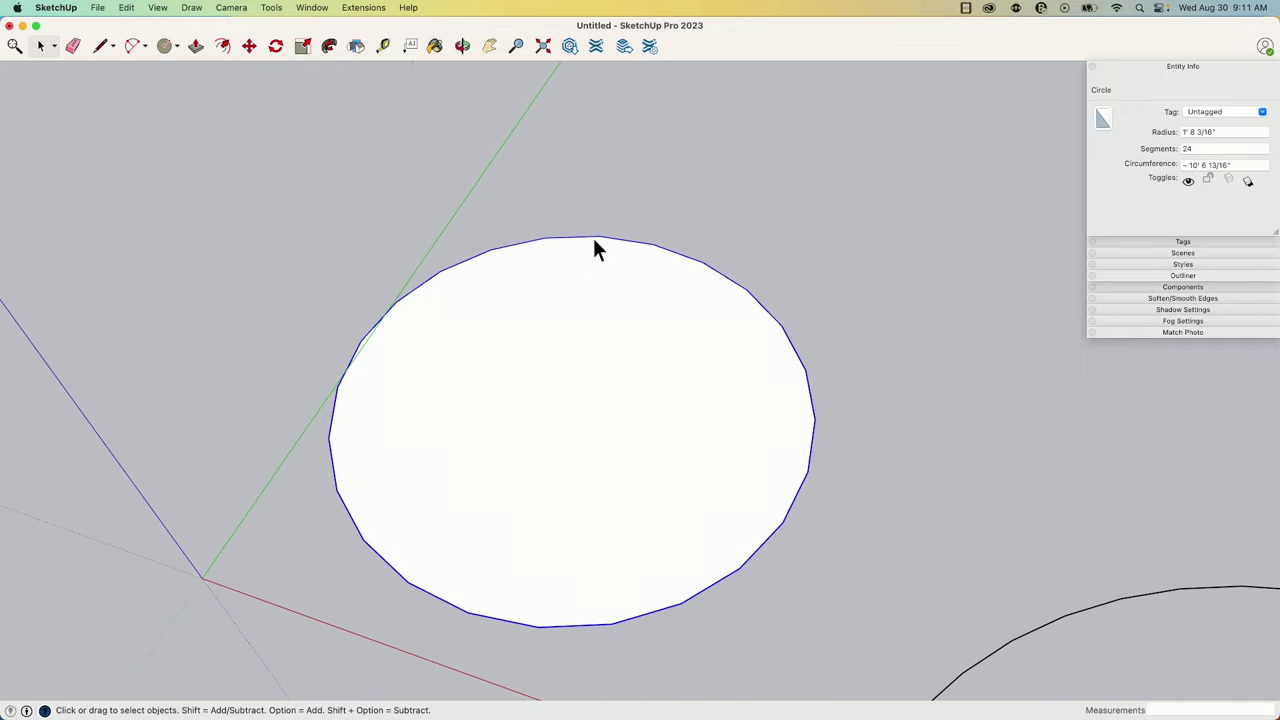
pyautogui.moveTo(1000, 190); pyautogui.dragTo(654, 223, button='middle')
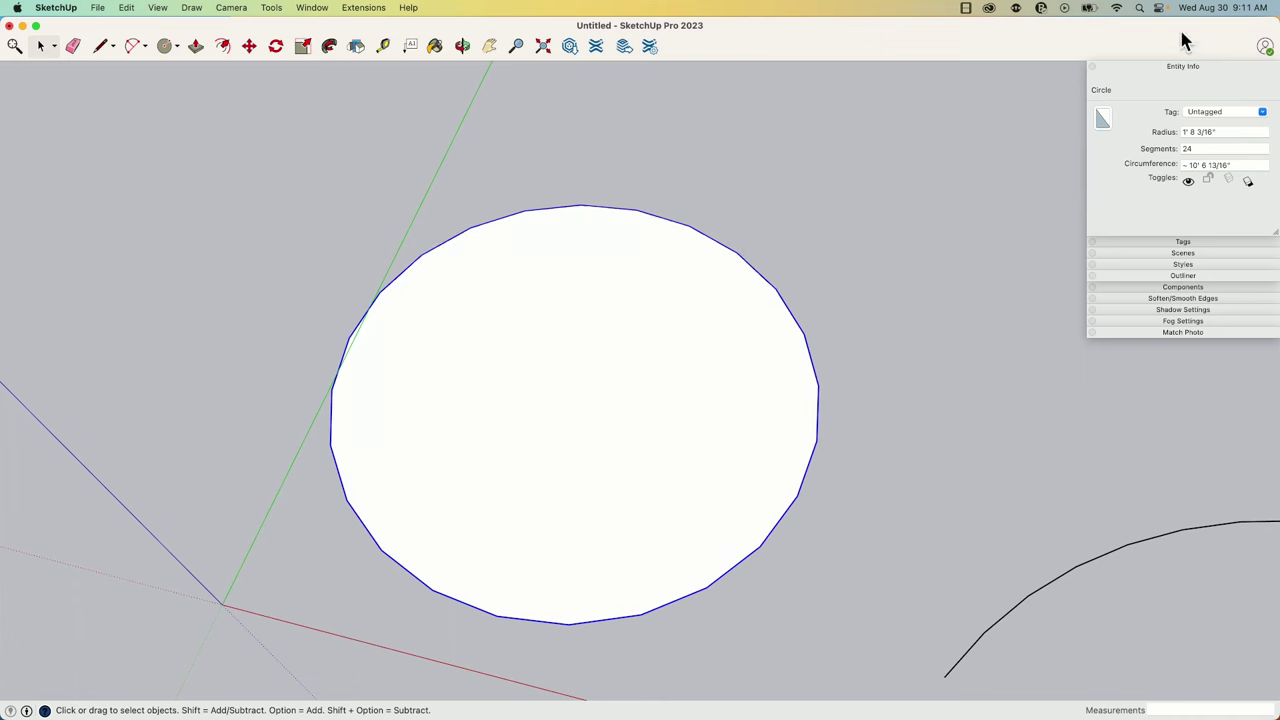
pyautogui.click(1192, 152)
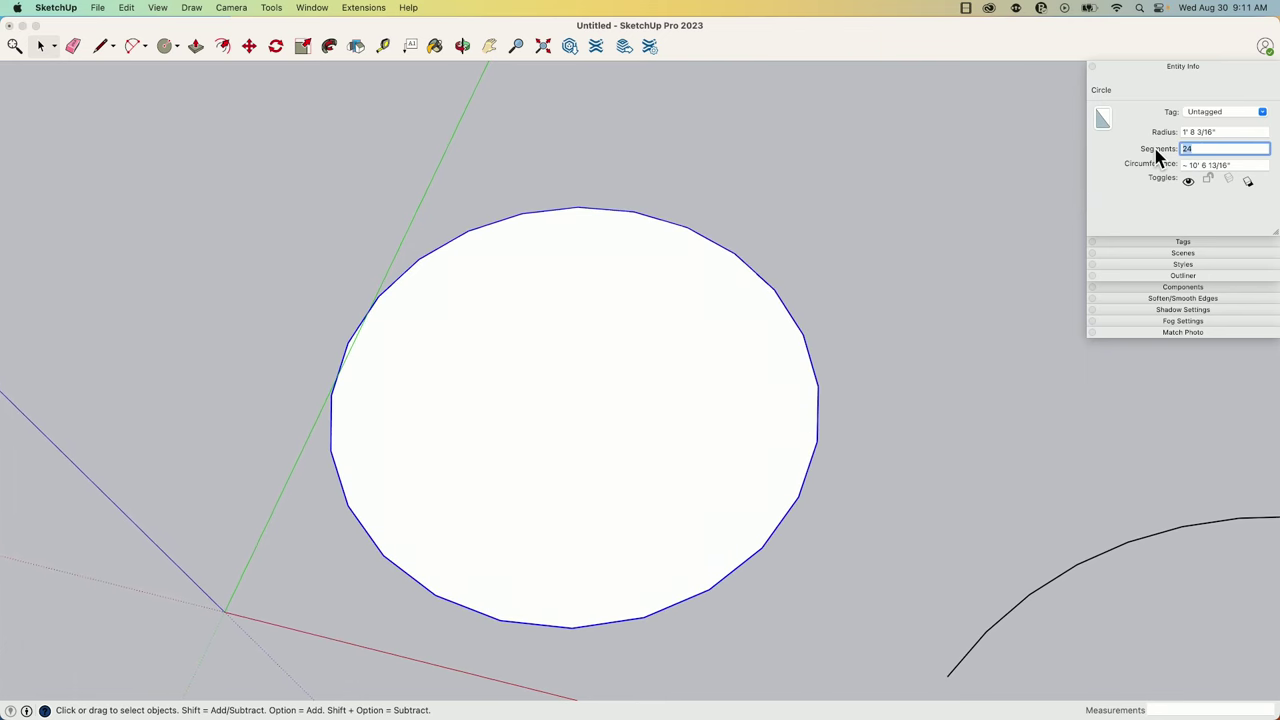
pyautogui.write('12')
pyautogui.press('Return')
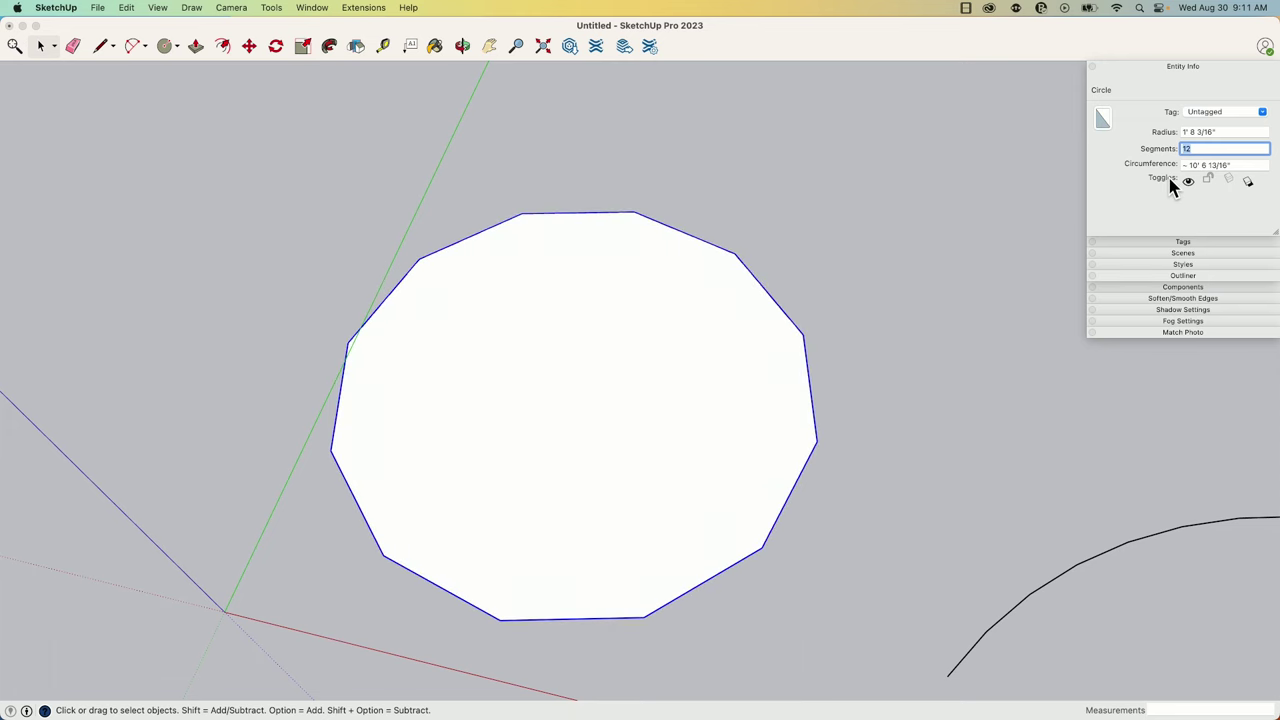
# Raise the segments to 48, then 96, and zoom in on the smoother edge.
pyautogui.write('48')
pyautogui.press('Return')
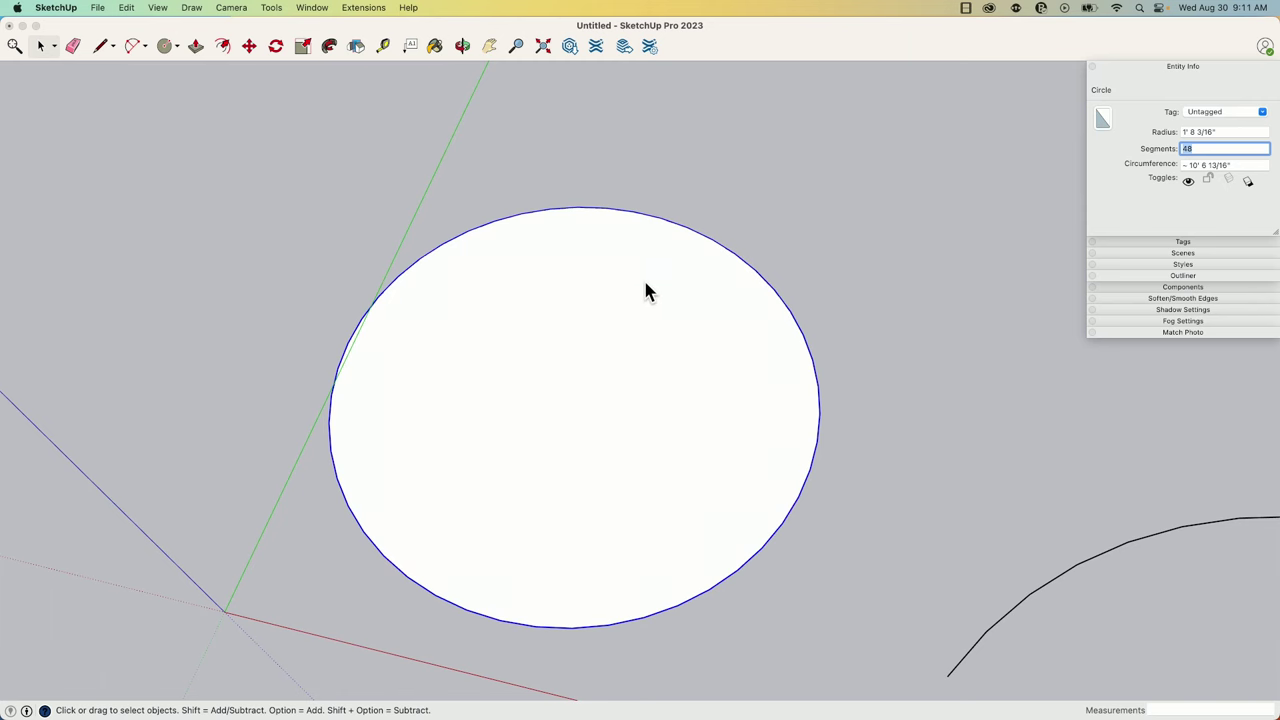
pyautogui.press('Return')
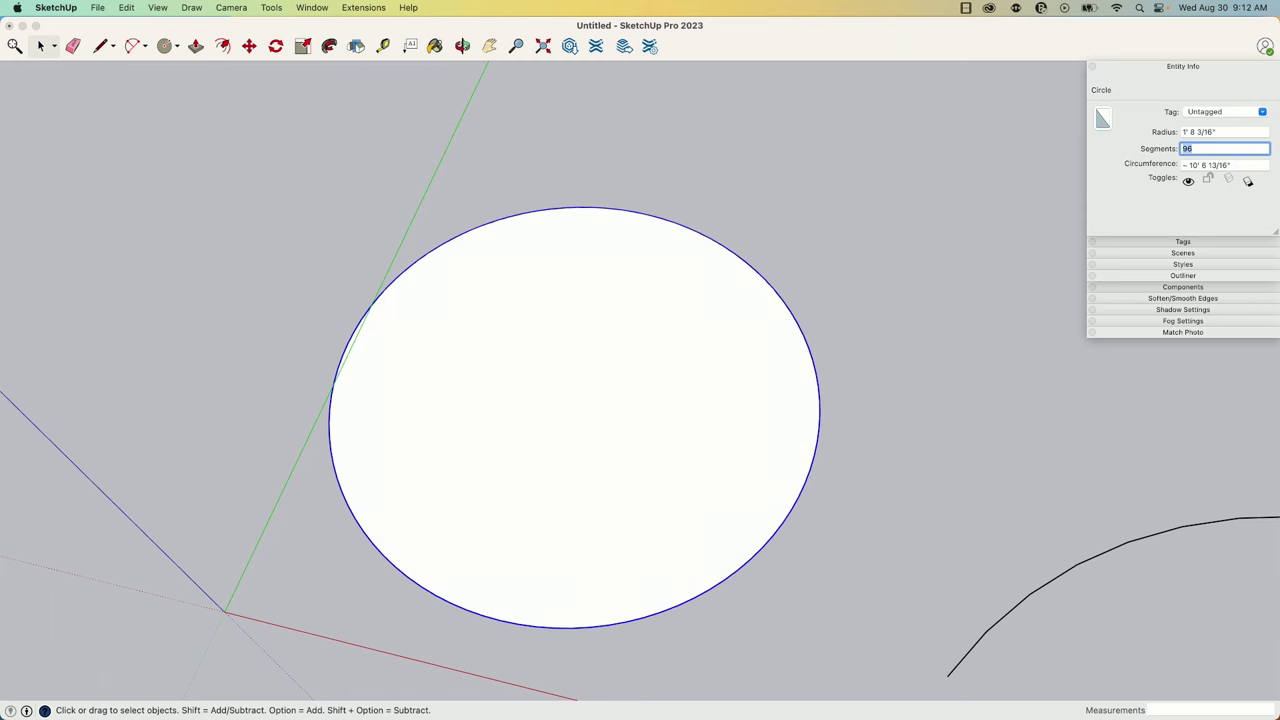
pyautogui.moveTo(760, 362); pyautogui.dragTo(668, 405, button='middle')
pyautogui.scroll(6, 566, 514)
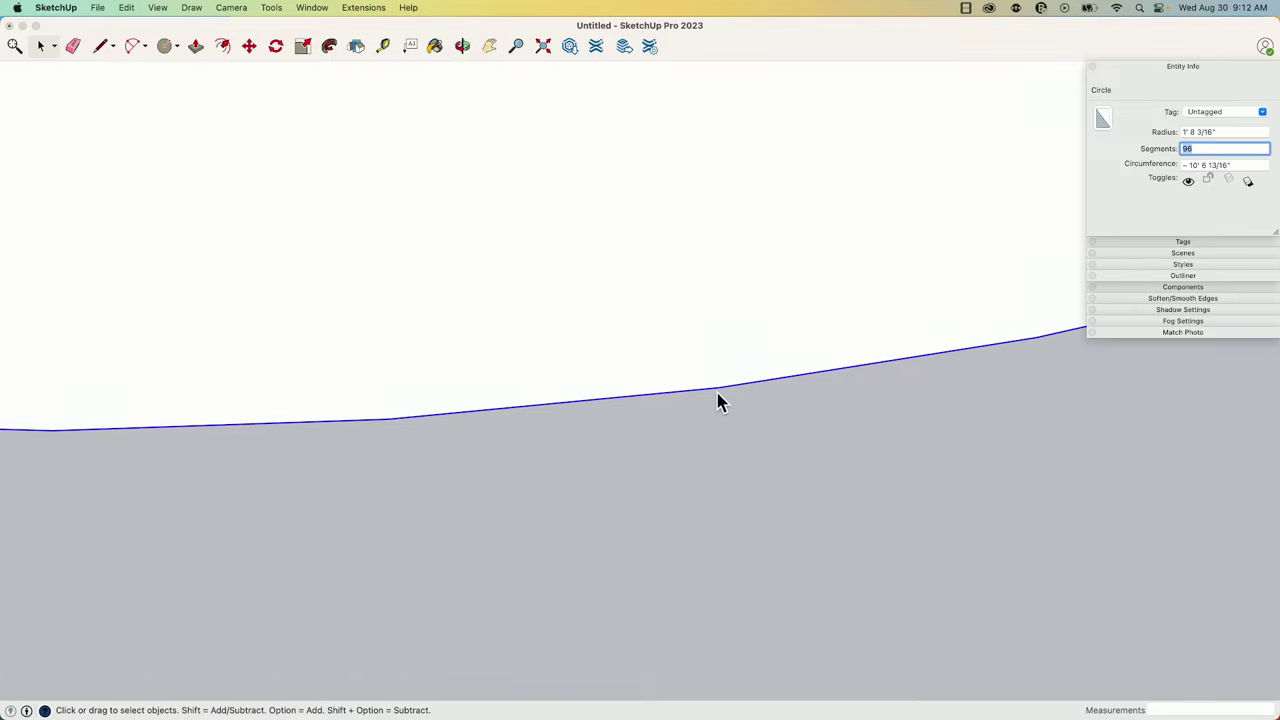
pyautogui.scroll(-10, 449, 431)
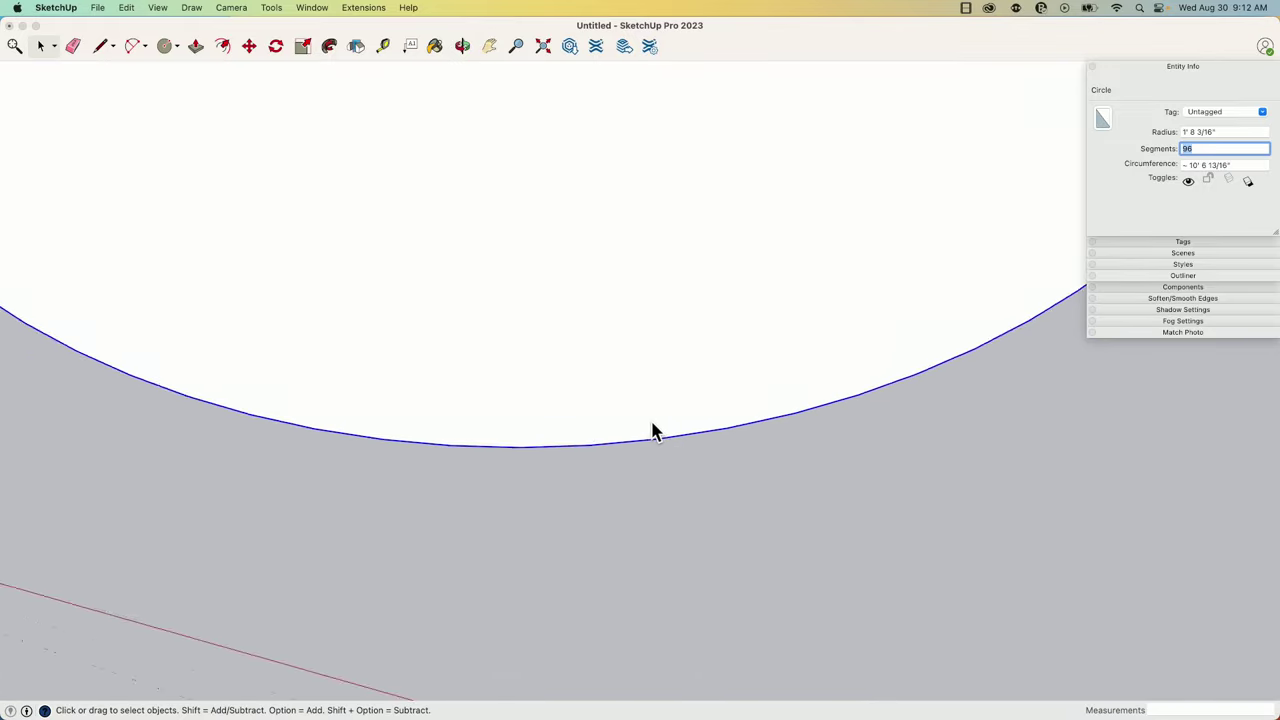
pyautogui.scroll(-8, 789, 320)
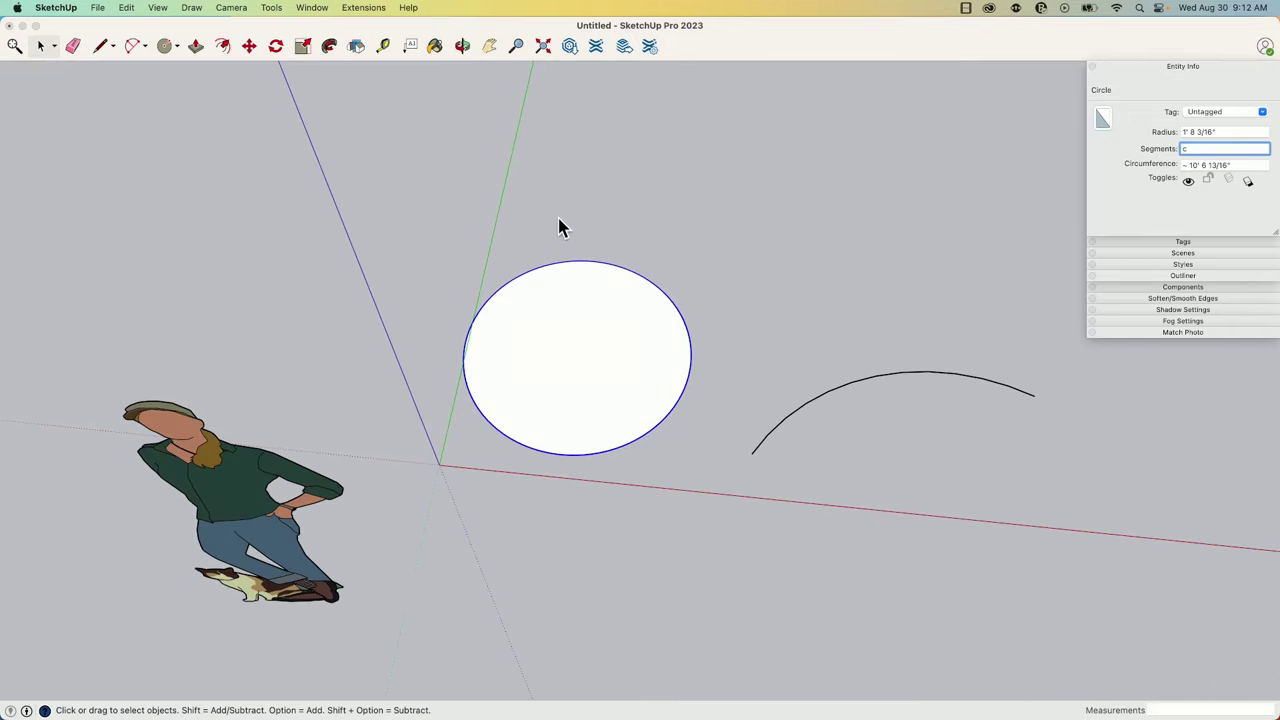
# Dismiss the invalid segment count alert and clear the circle selection.
pyautogui.write('c')
pyautogui.press('Return')
pyautogui.click(664, 284)
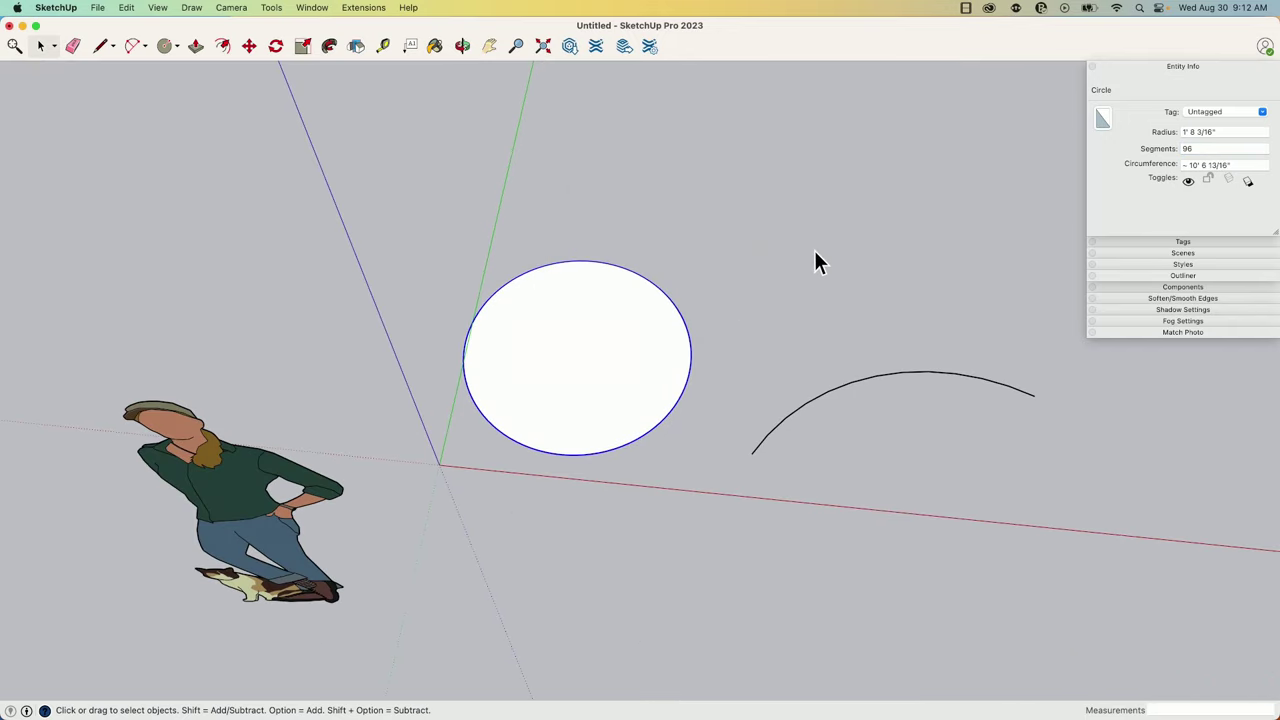
pyautogui.click(815, 254)
# Draw a 10" radius circle beyond the large circle and view both at a tilt.
pyautogui.press('c')
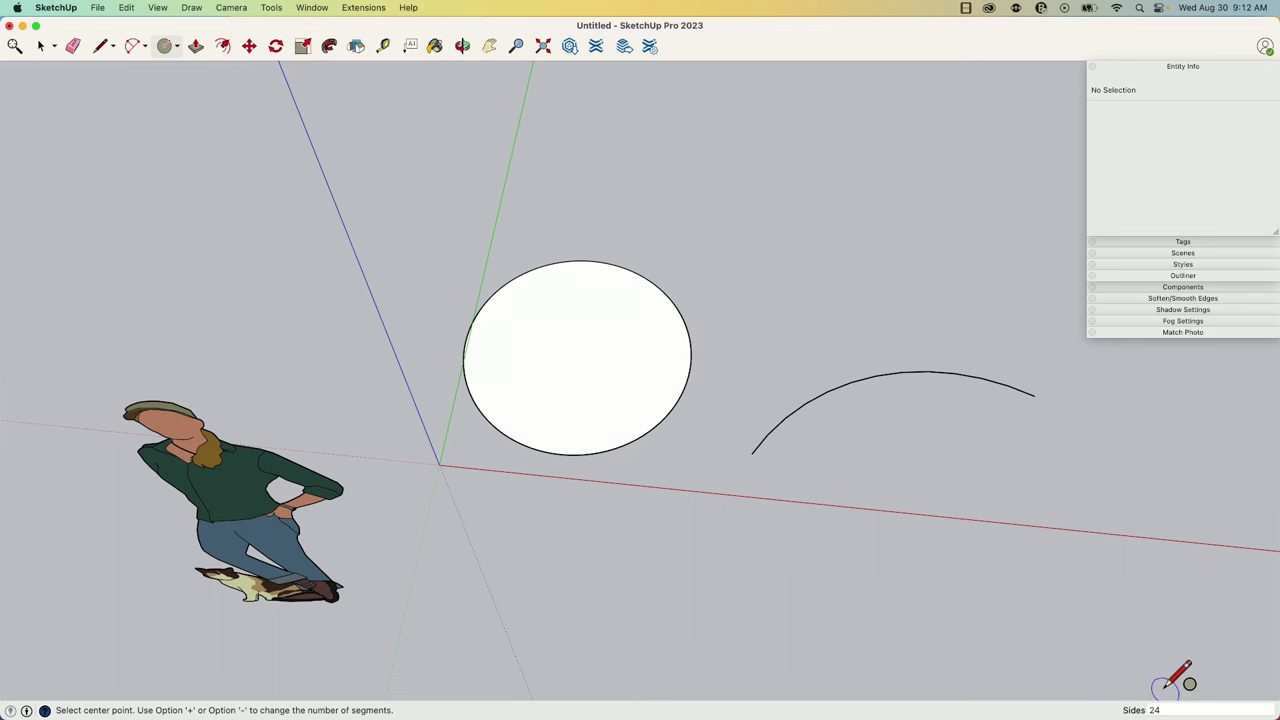
pyautogui.moveTo(671, 206); pyautogui.dragTo(668, 232, button='middle')
pyautogui.click(660, 234)
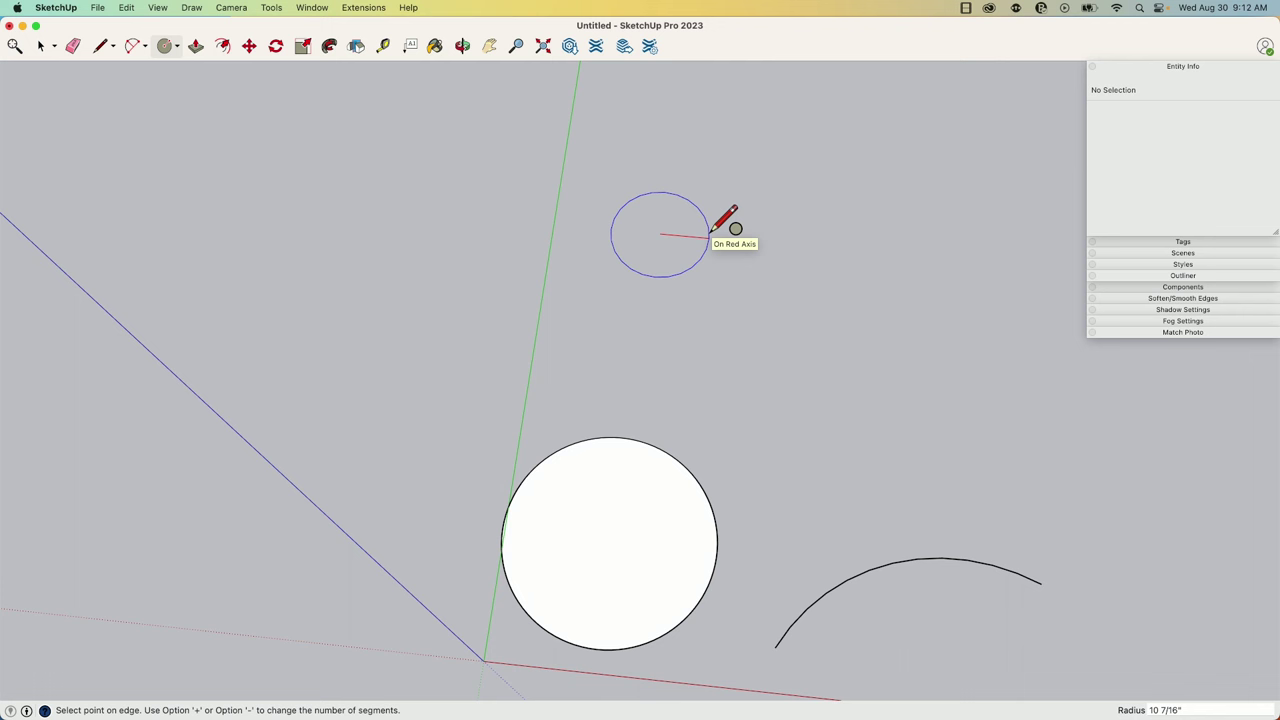
pyautogui.click(709, 234)
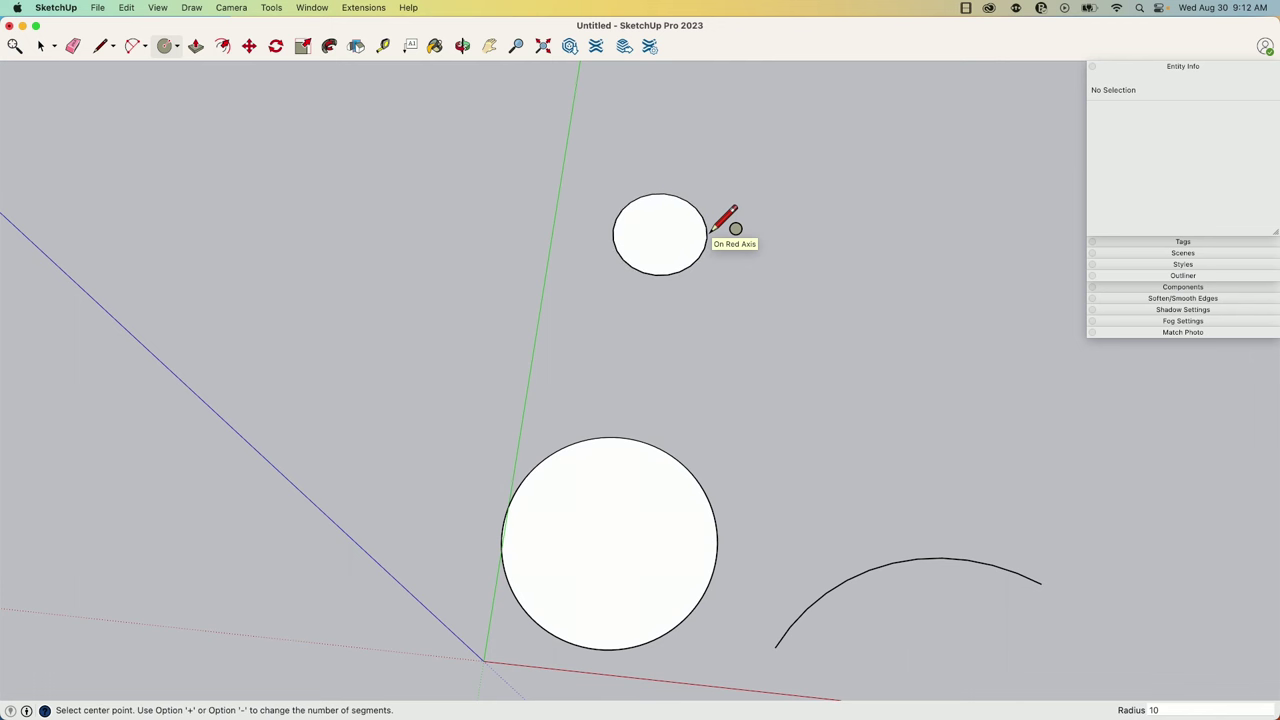
pyautogui.press('space')
pyautogui.scroll(1, 615, 233)
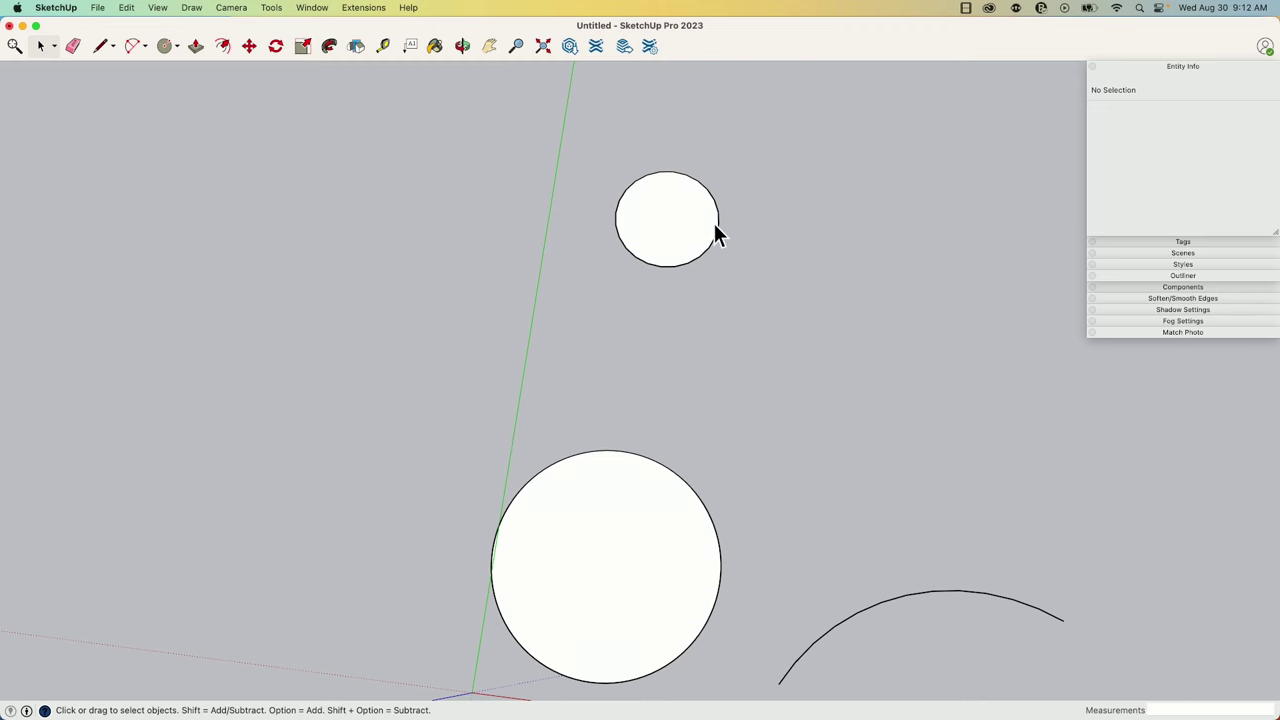
pyautogui.moveTo(714, 223); pyautogui.dragTo(642, 332, button='middle')
pyautogui.scroll(2, 705, 313)
# Select the small circle's face and edge to check its radius.
pyautogui.scroll(5, 763, 331)
pyautogui.press('l')
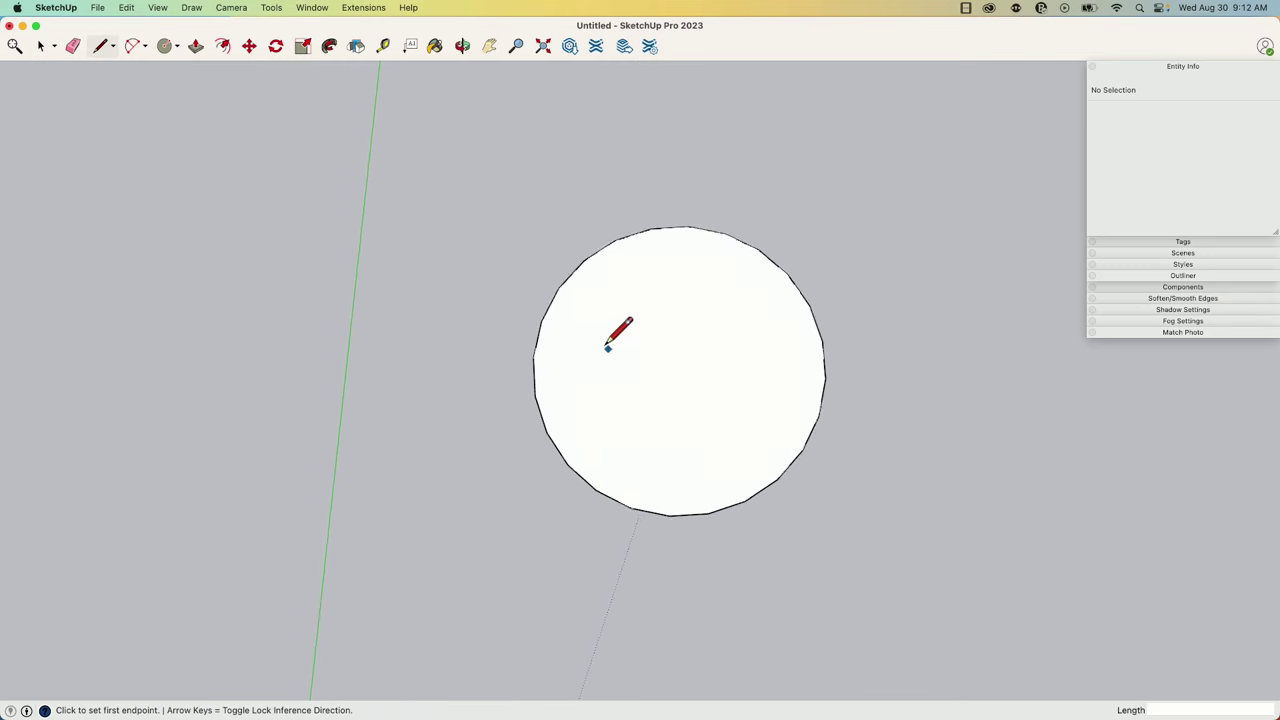
pyautogui.press('space')
pyautogui.click(573, 322)
pyautogui.click(560, 283)
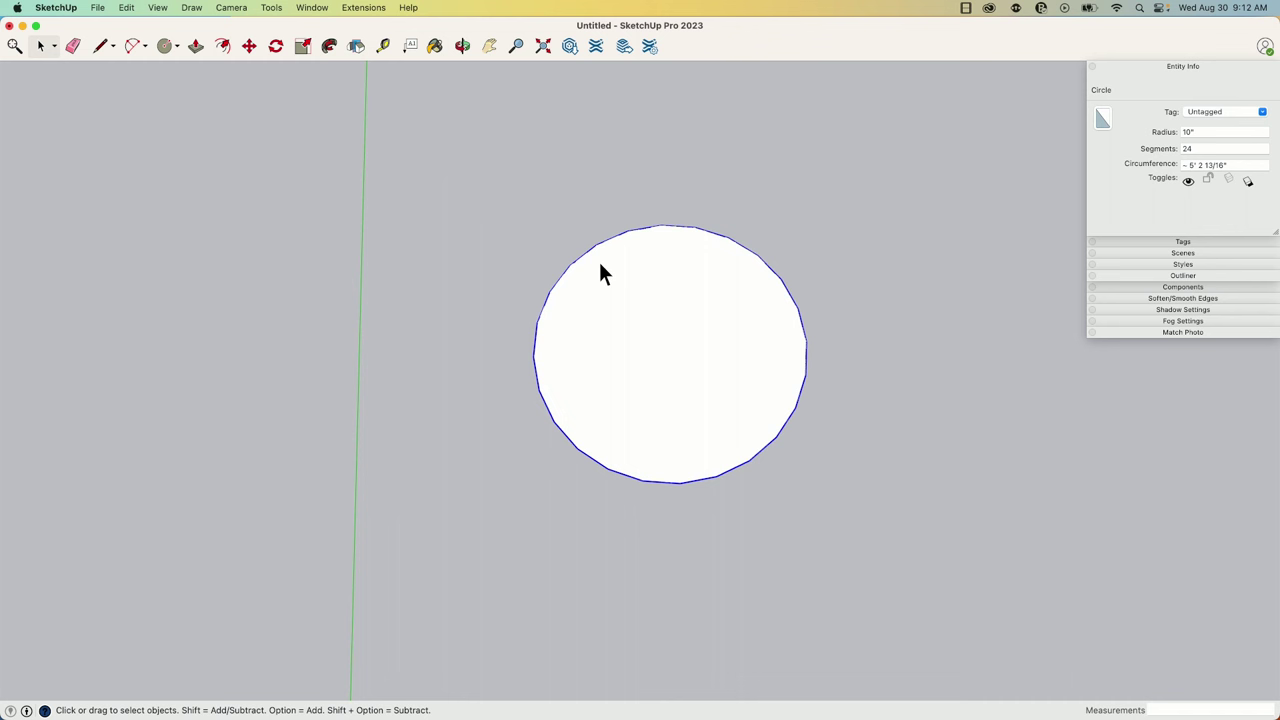
# Draw a line across the small circle from rim to rim, splitting it, and select it.
pyautogui.press('l')
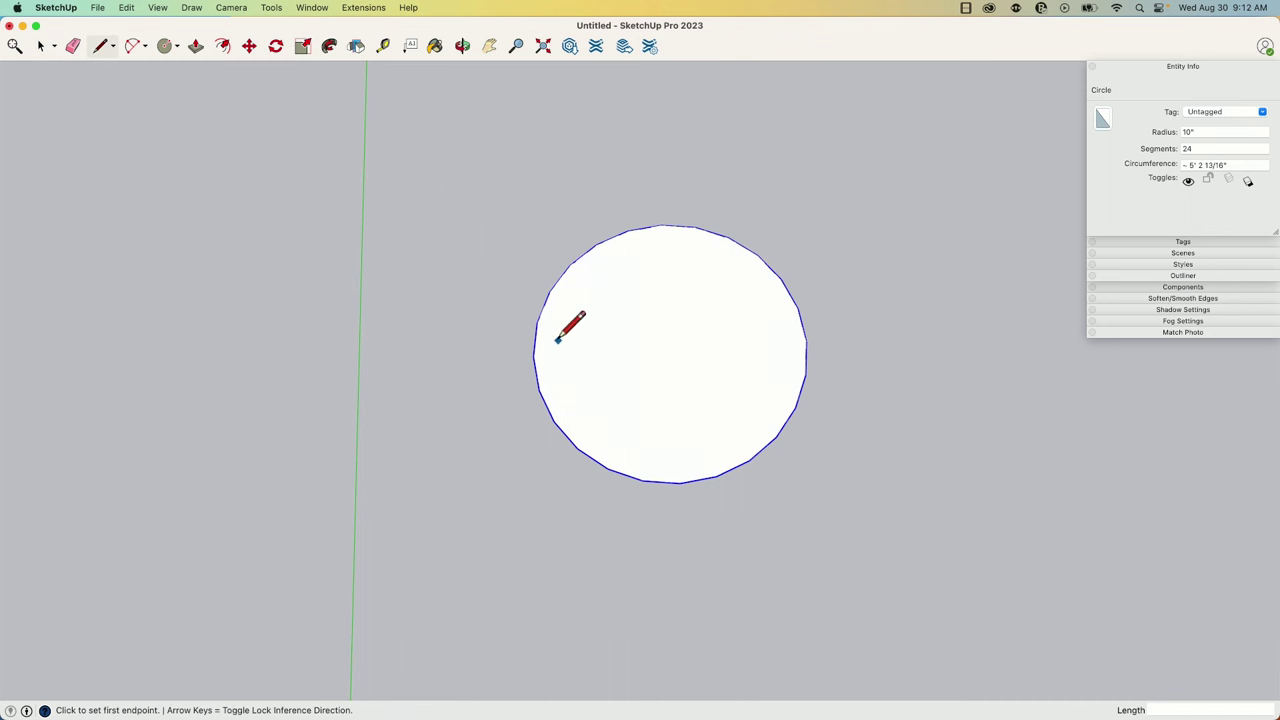
pyautogui.click(533, 355)
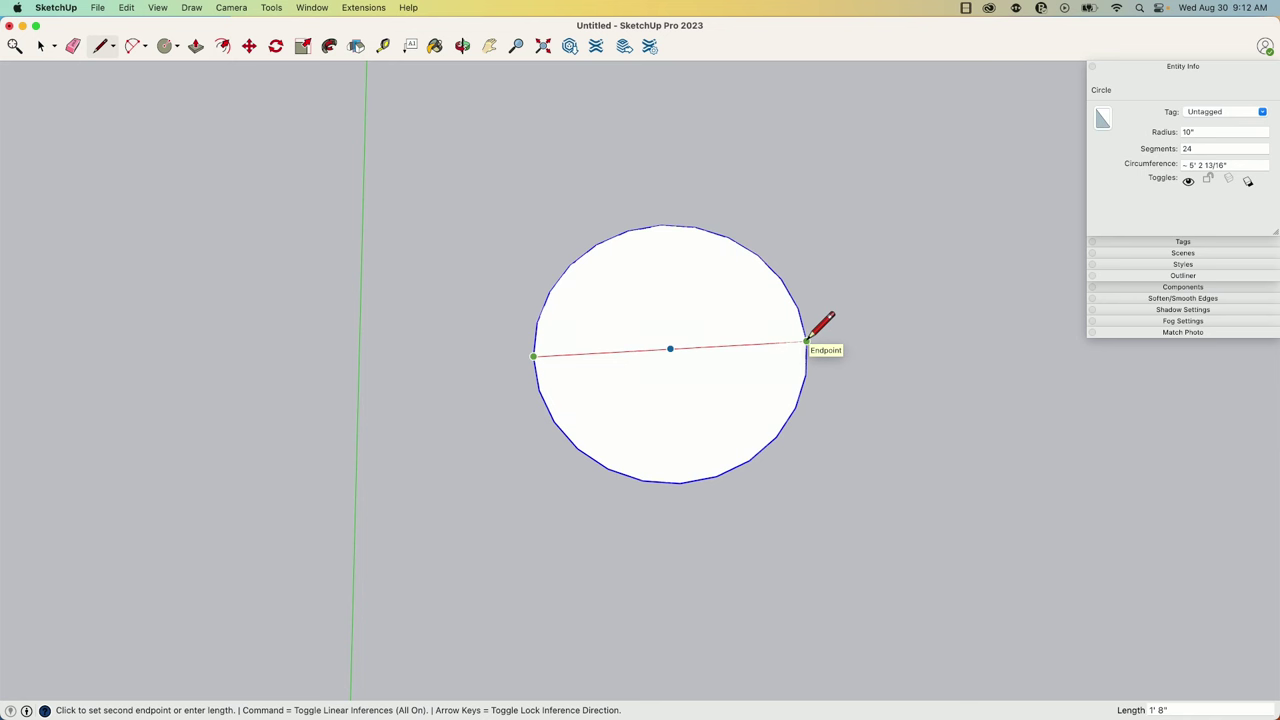
pyautogui.scroll(4, 808, 342)
pyautogui.press('space')
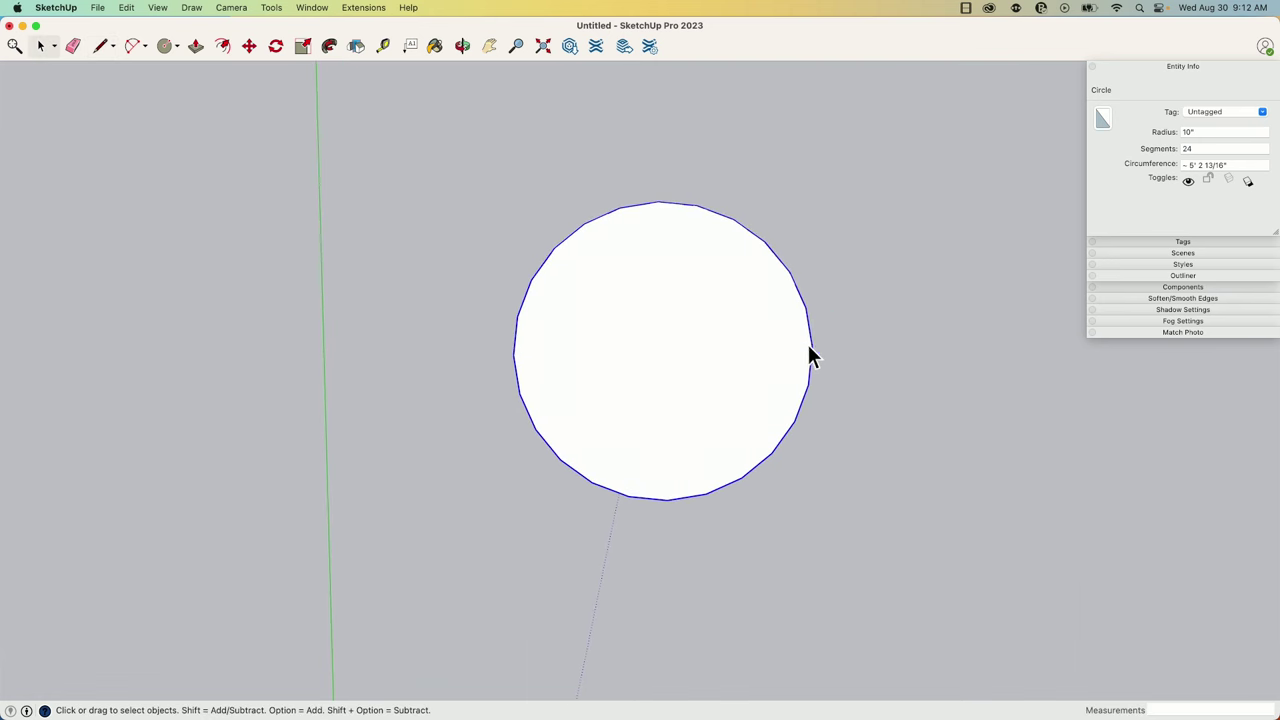
pyautogui.press('l')
pyautogui.click(811, 347)
pyautogui.click(515, 355)
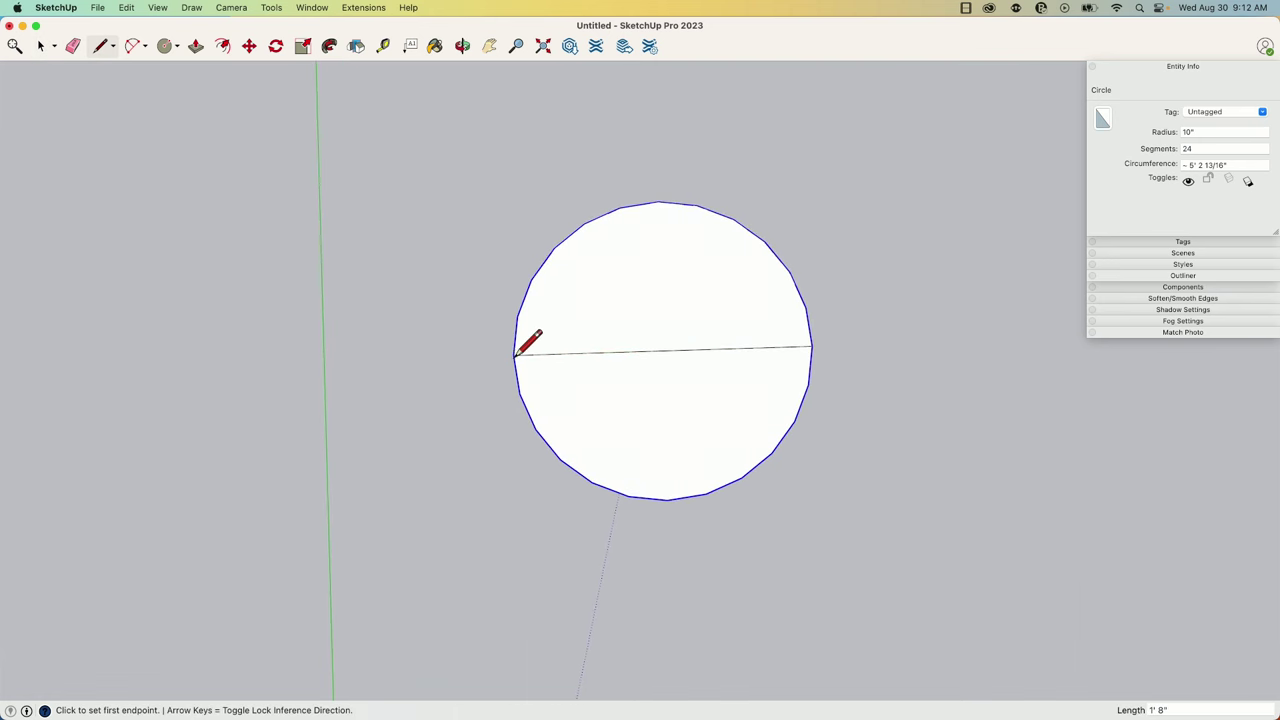
pyautogui.press('space')
pyautogui.click(597, 353)
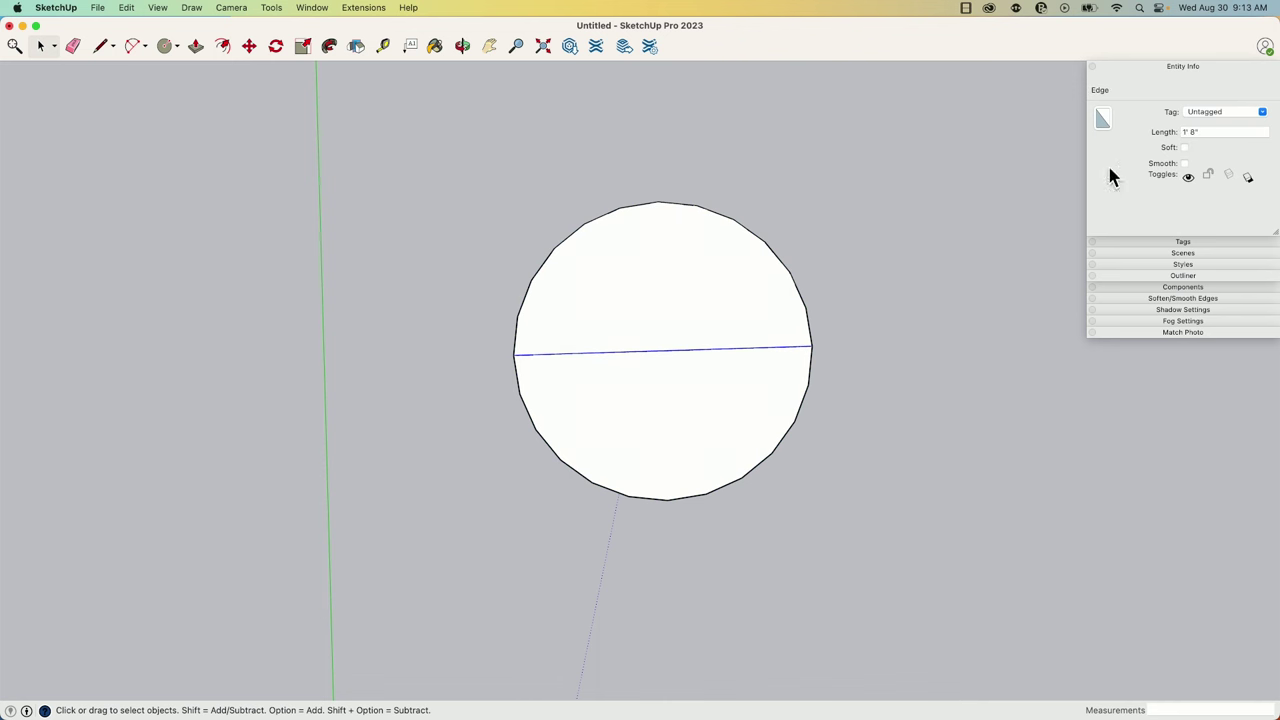
# Draw two more lines across the circle from its left edge to its right edge.
pyautogui.press('l')
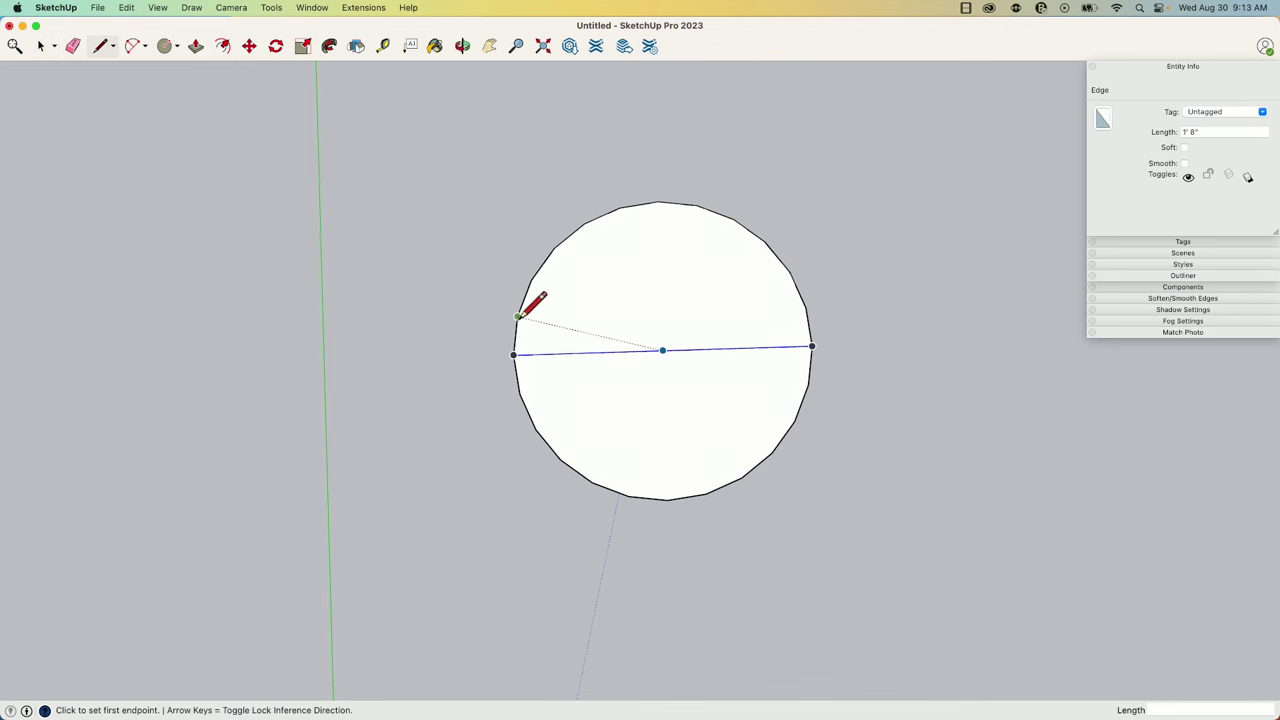
pyautogui.click(517, 317)
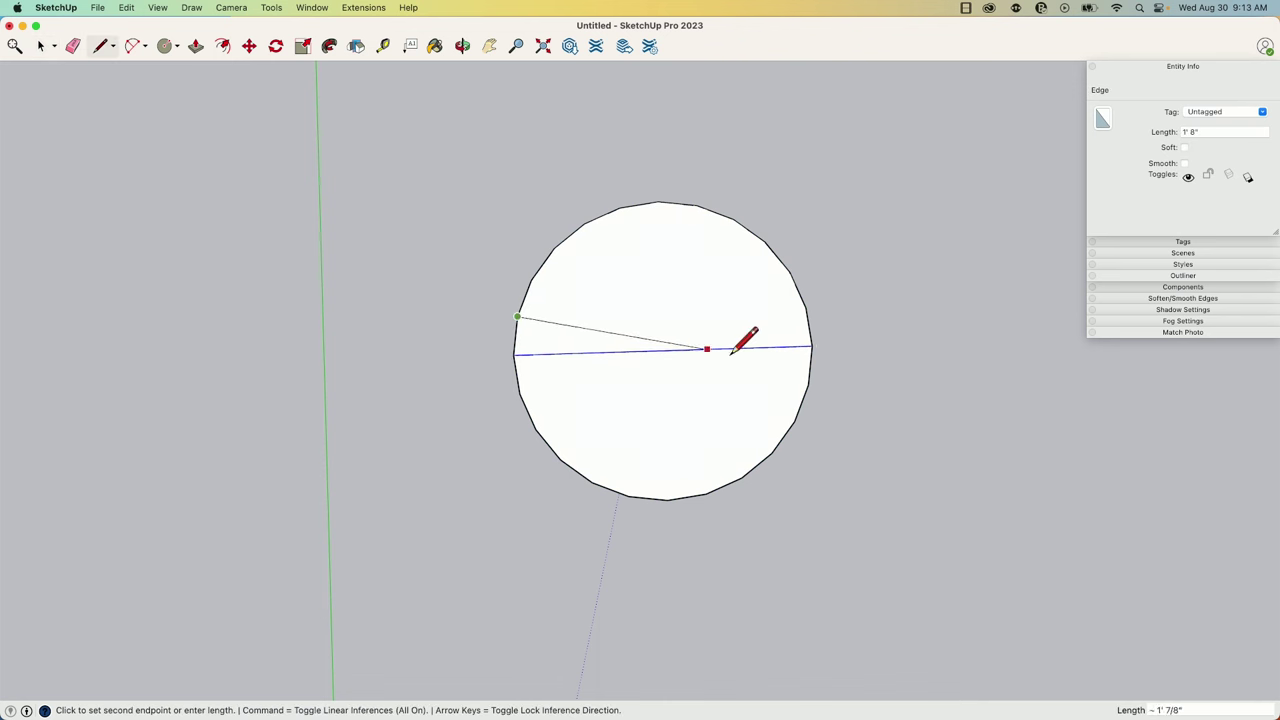
pyautogui.click(808, 383)
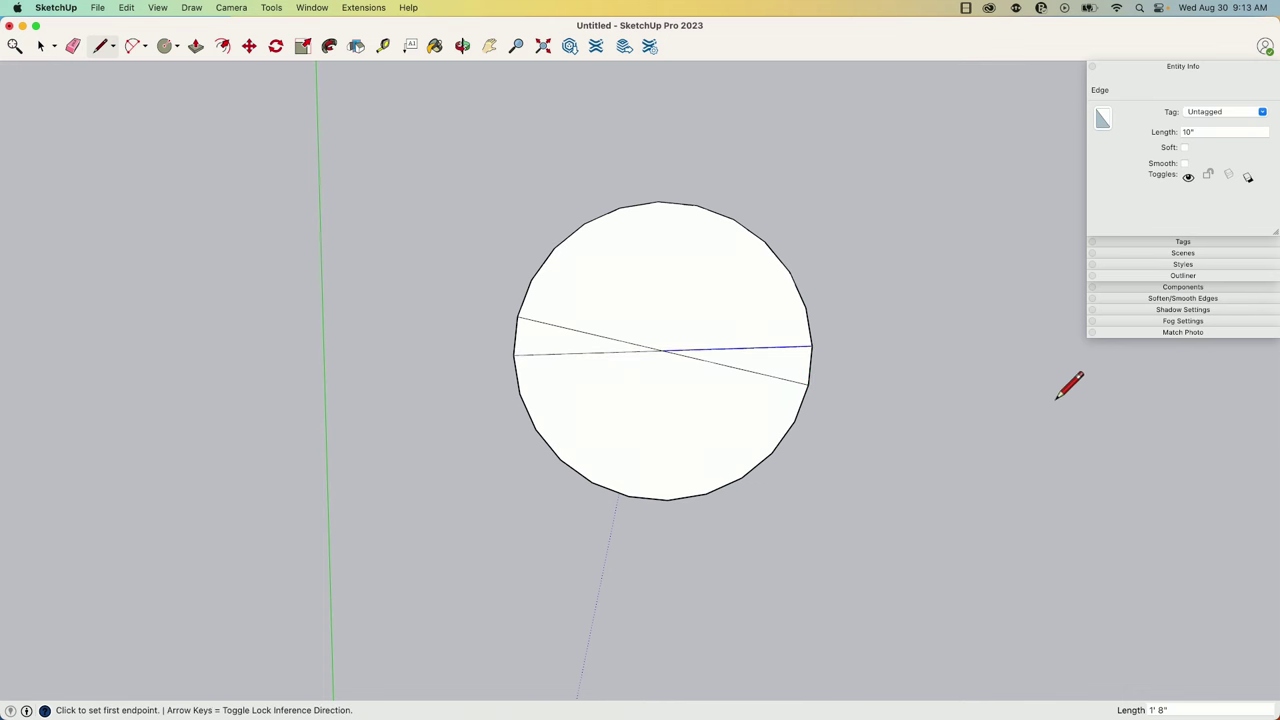
pyautogui.moveTo(588, 322); pyautogui.dragTo(454, 289, button='middle')
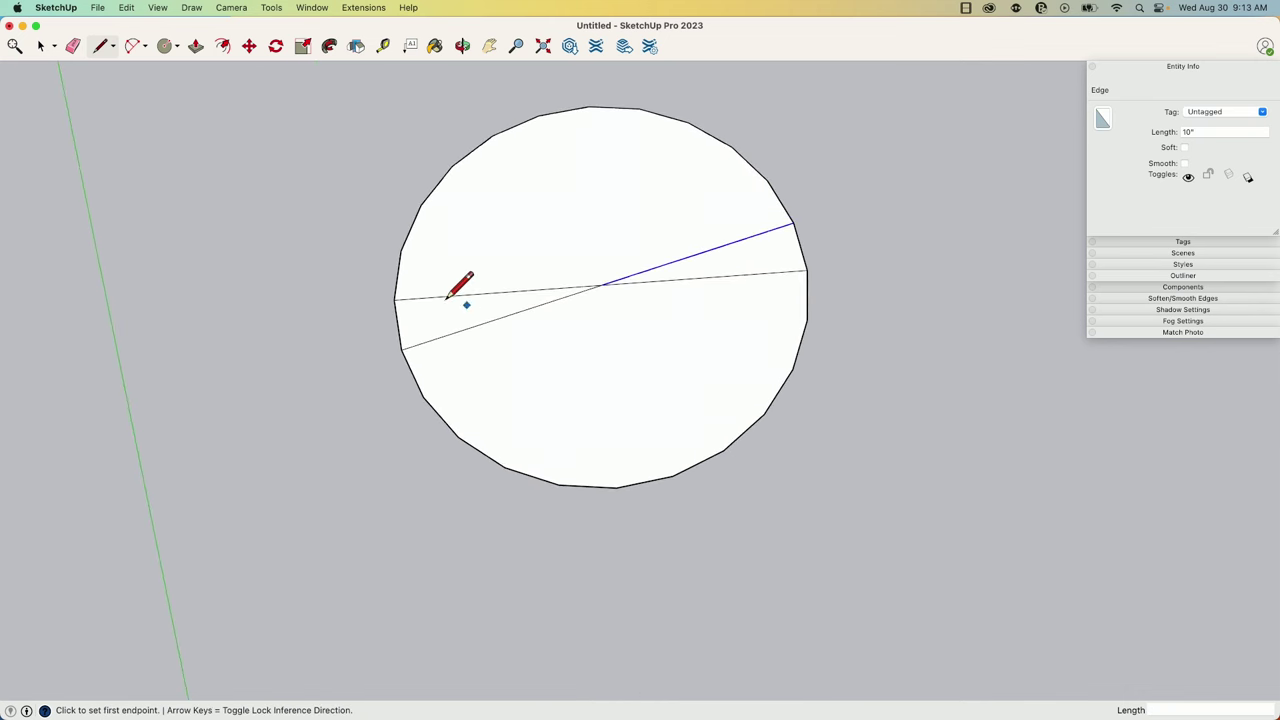
pyautogui.click(398, 324)
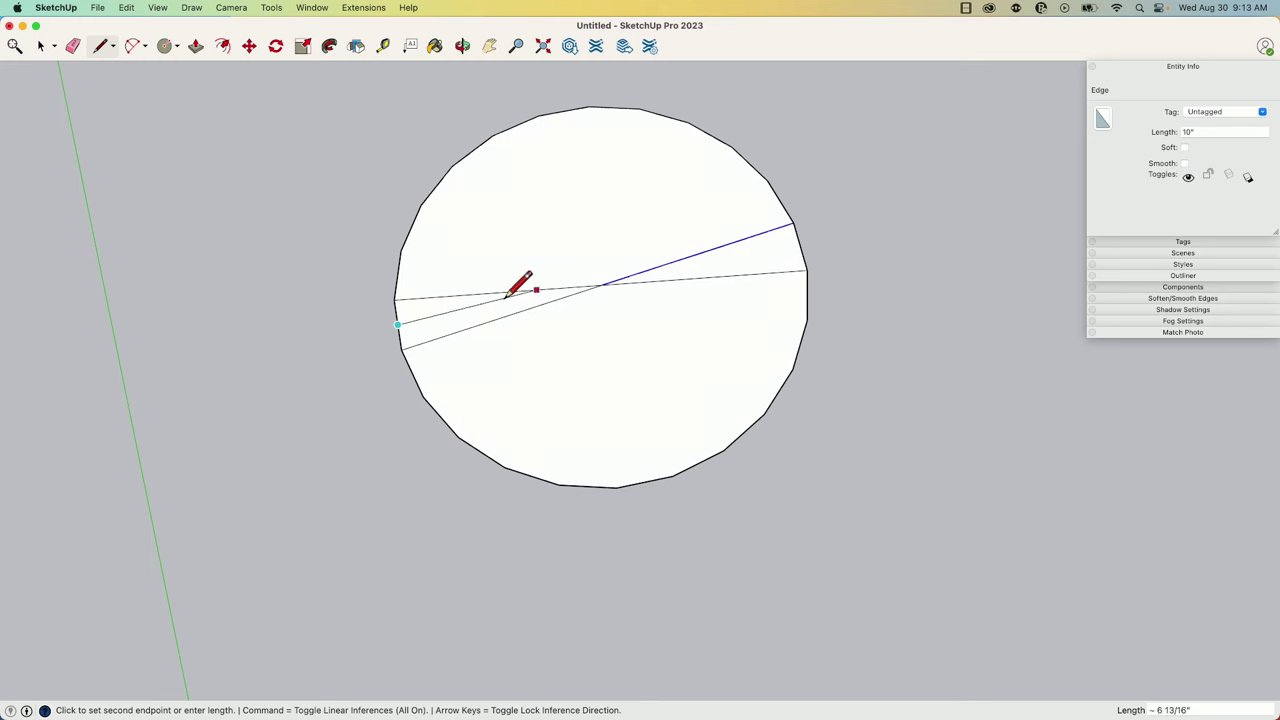
pyautogui.moveTo(394, 320); pyautogui.dragTo(393, 316, button='middle')
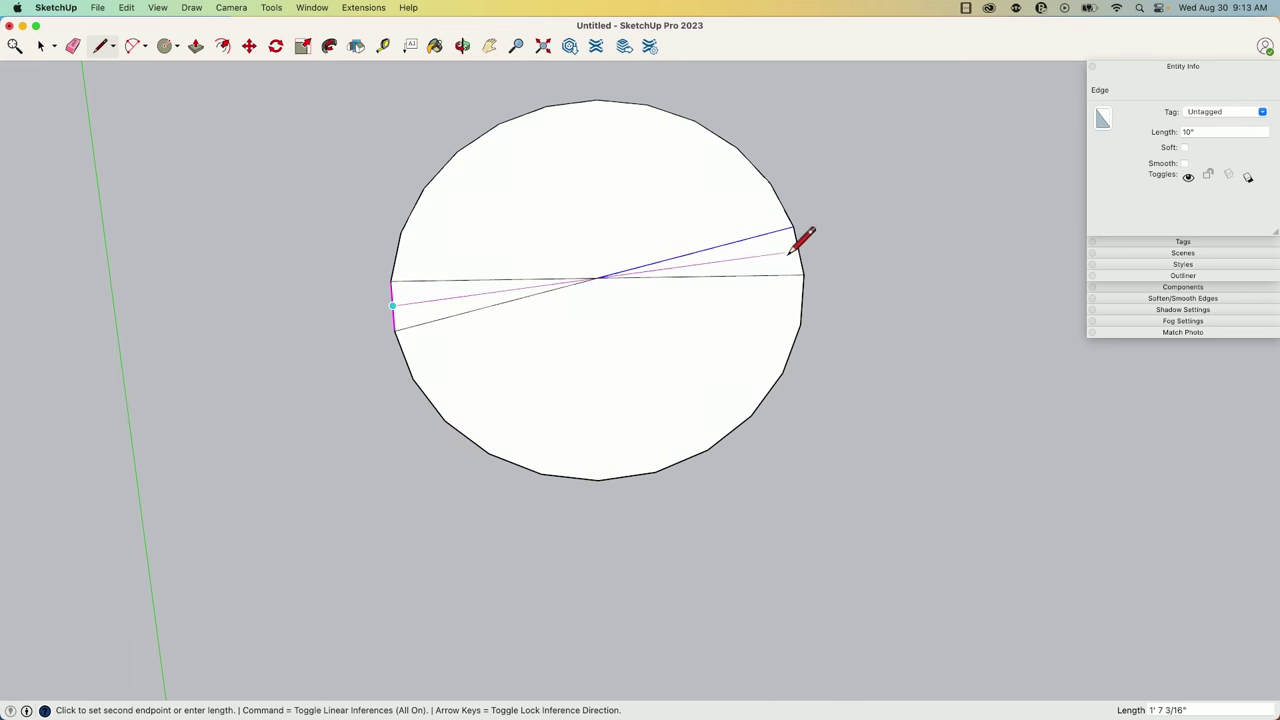
pyautogui.moveTo(811, 234); pyautogui.dragTo(799, 250, button='middle')
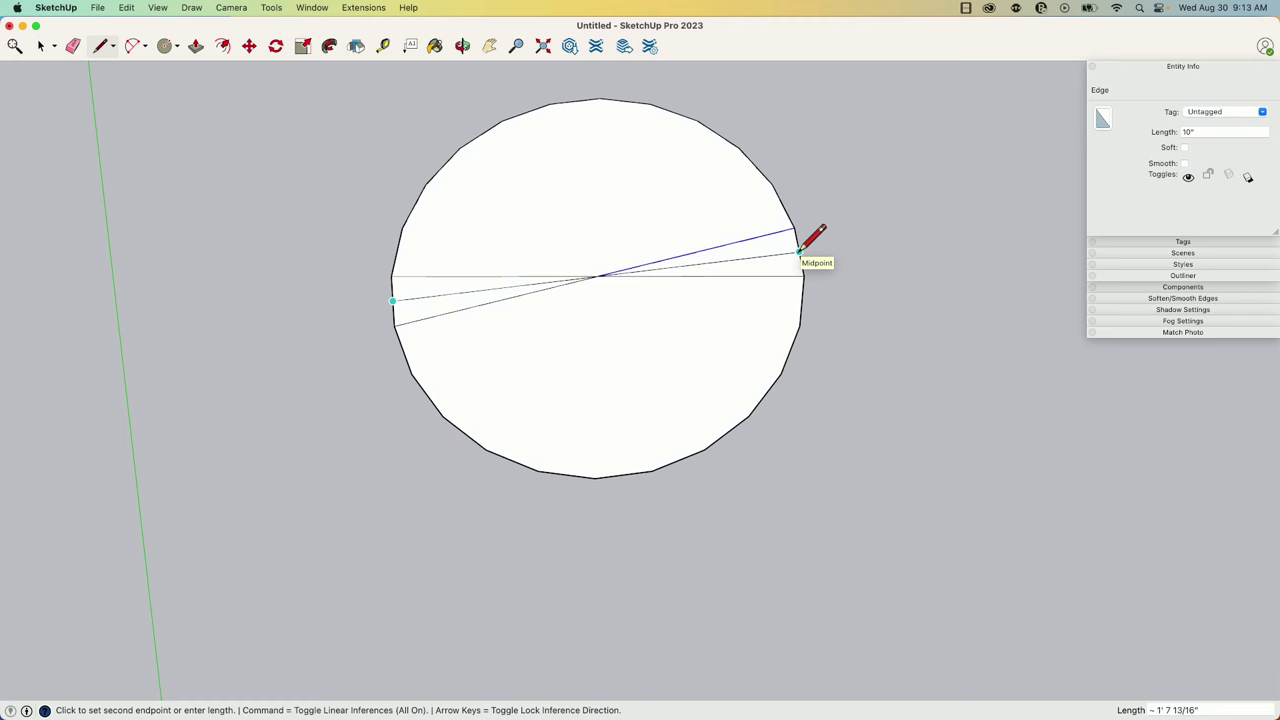
pyautogui.scroll(-3, 608, 163)
pyautogui.press('space')
pyautogui.moveTo(608, 163)
pyautogui.mouseDown(button='middle')
pyautogui.moveTo(683, 260)
pyautogui.moveTo(640, 340)
pyautogui.moveTo(651, 306)
pyautogui.mouseUp(button='middle')
# Erase the lines across the circle with the Eraser and select the clean face.
pyautogui.press('e')
pyautogui.moveTo(651, 306); pyautogui.dragTo(644, 311)
pyautogui.press('space')
pyautogui.click(600, 290)
# Draw lines from the circle's top rim to its centre and on to the right rim.
pyautogui.click(536, 240)
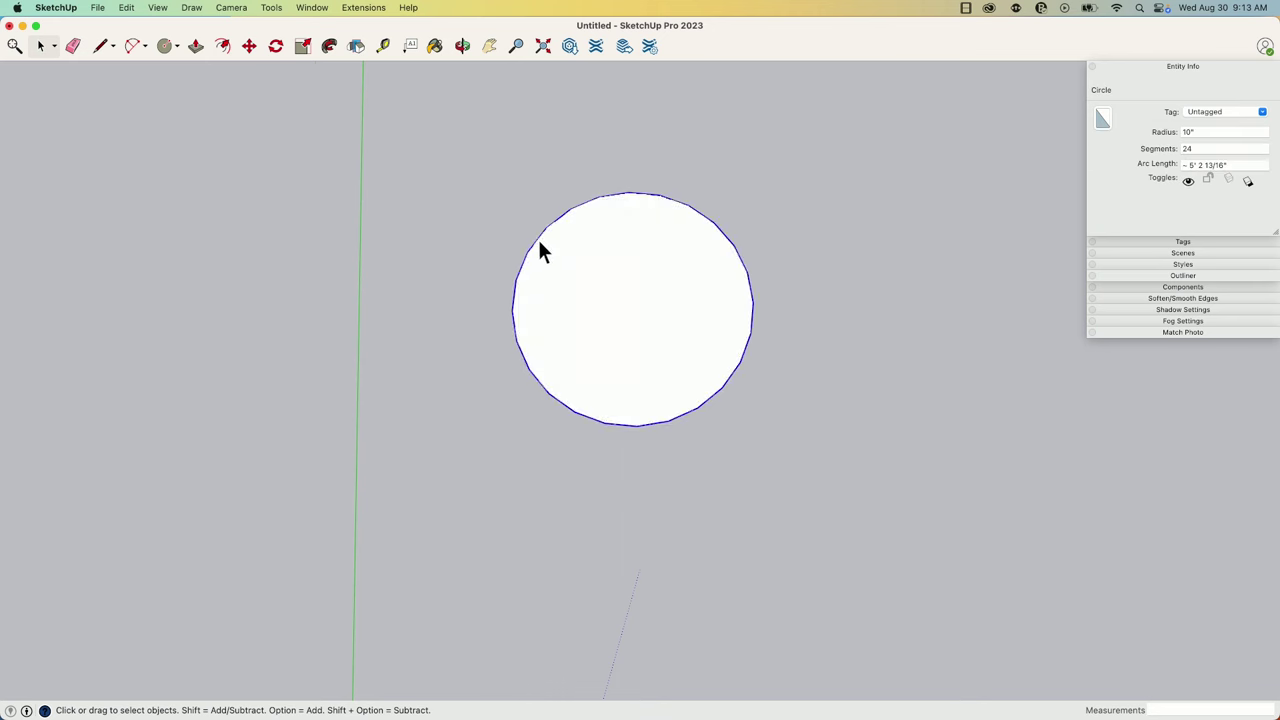
pyautogui.moveTo(537, 242); pyautogui.dragTo(475, 318, button='middle')
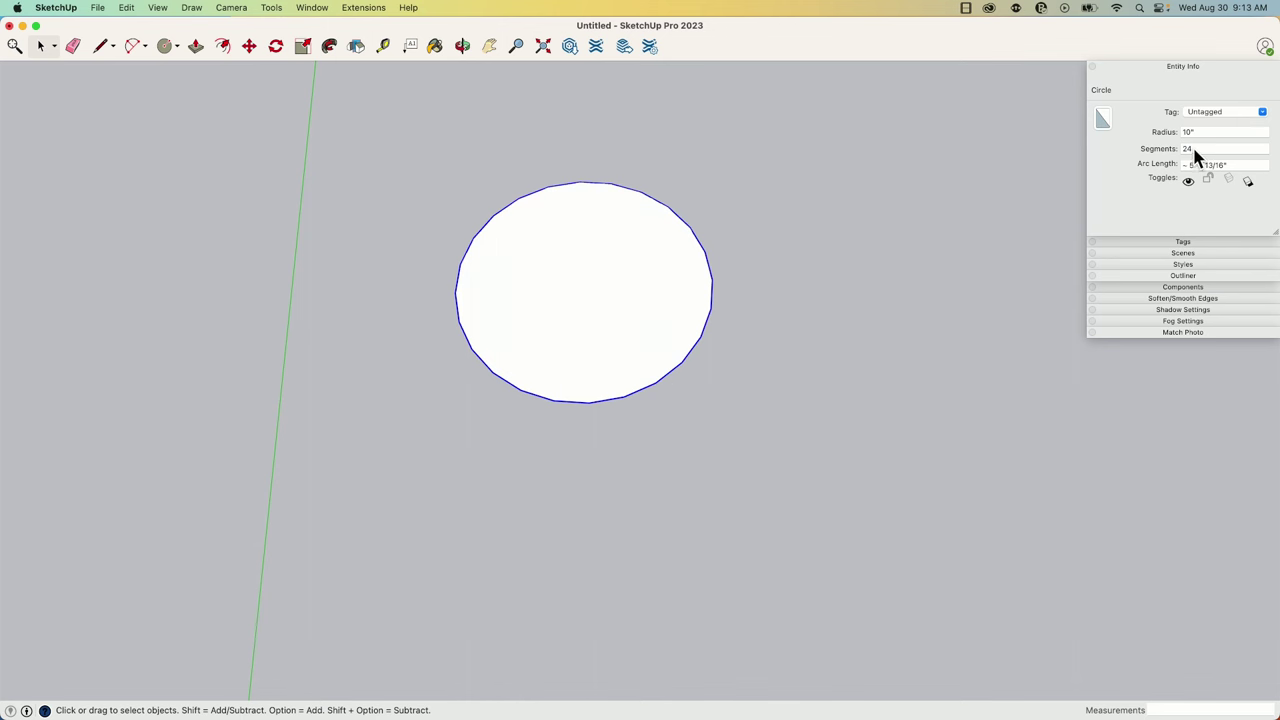
pyautogui.moveTo(843, 363); pyautogui.dragTo(697, 311, button='middle')
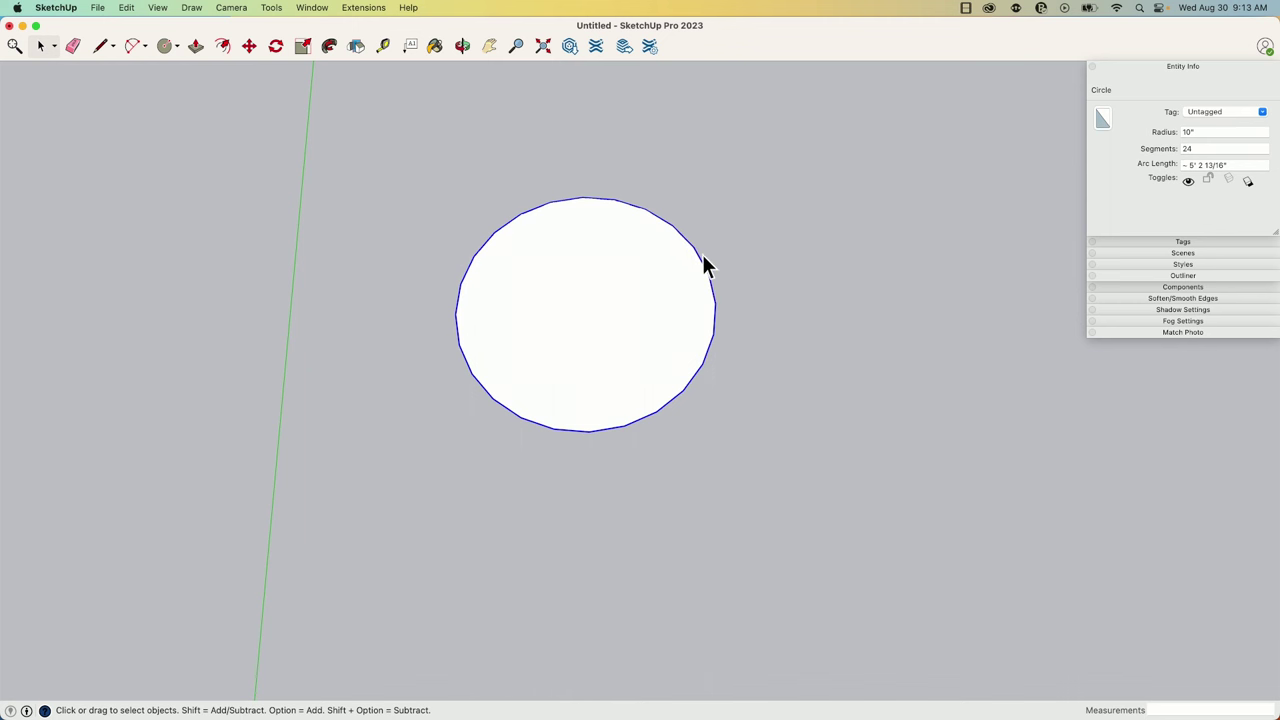
pyautogui.moveTo(706, 272)
pyautogui.mouseDown(button='middle')
pyautogui.moveTo(631, 211)
pyautogui.moveTo(551, 340)
pyautogui.moveTo(586, 251)
pyautogui.moveTo(588, 262)
pyautogui.mouseUp(button='middle')
pyautogui.press('l')
pyautogui.click(588, 262)
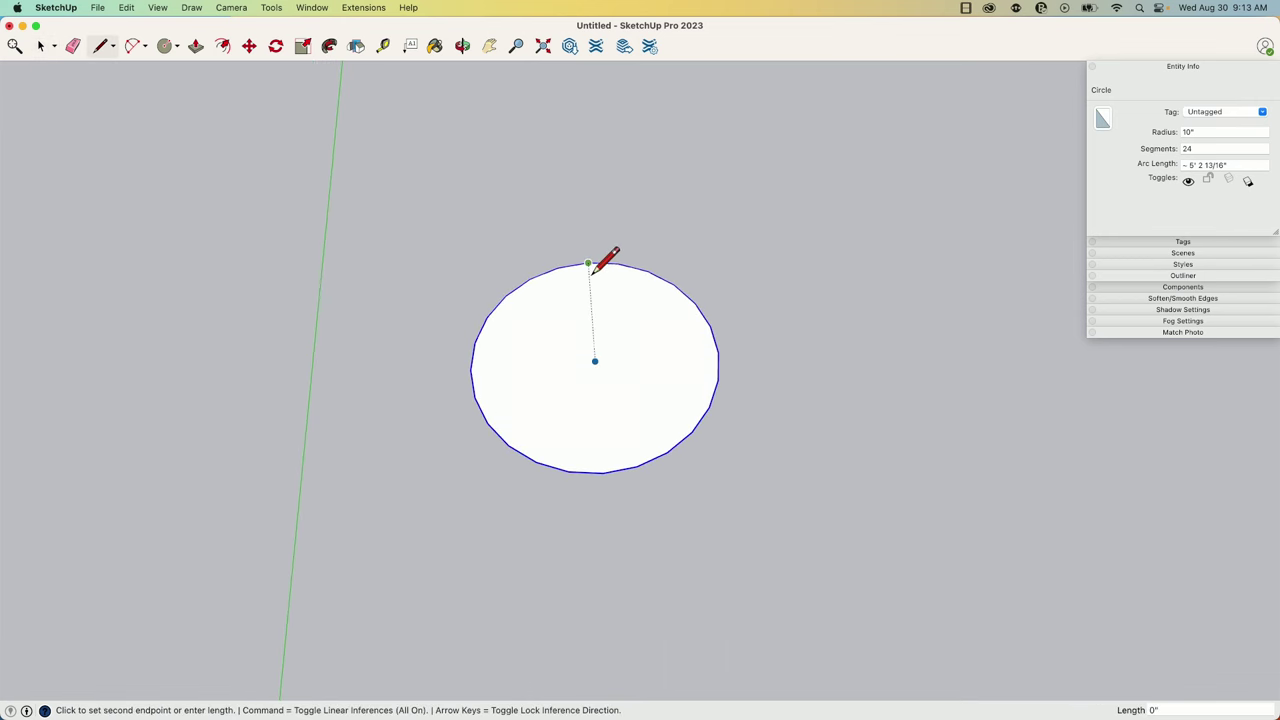
pyautogui.click(594, 361)
pyautogui.click(716, 352)
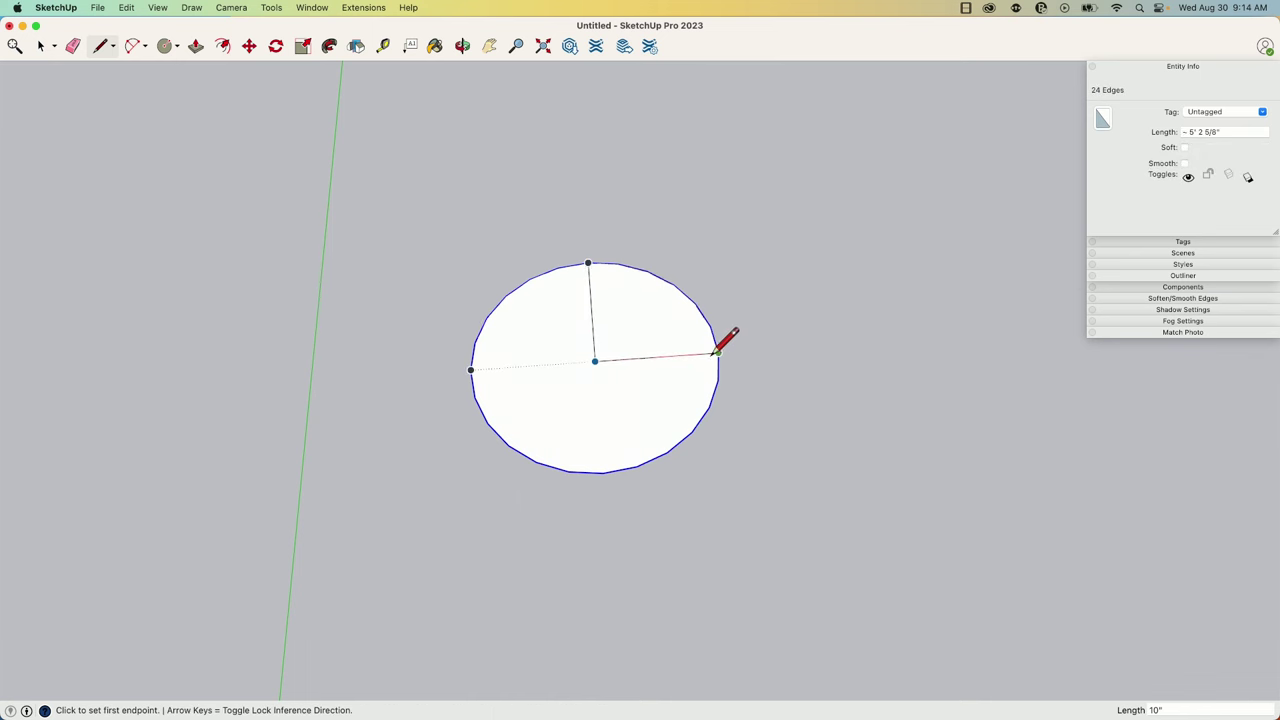
pyautogui.press('space')
# Add lines from the circle's centre to its left and bottom rim points.
pyautogui.moveTo(716, 350); pyautogui.dragTo(588, 418, button='middle')
pyautogui.moveTo(636, 315); pyautogui.dragTo(588, 405, button='middle')
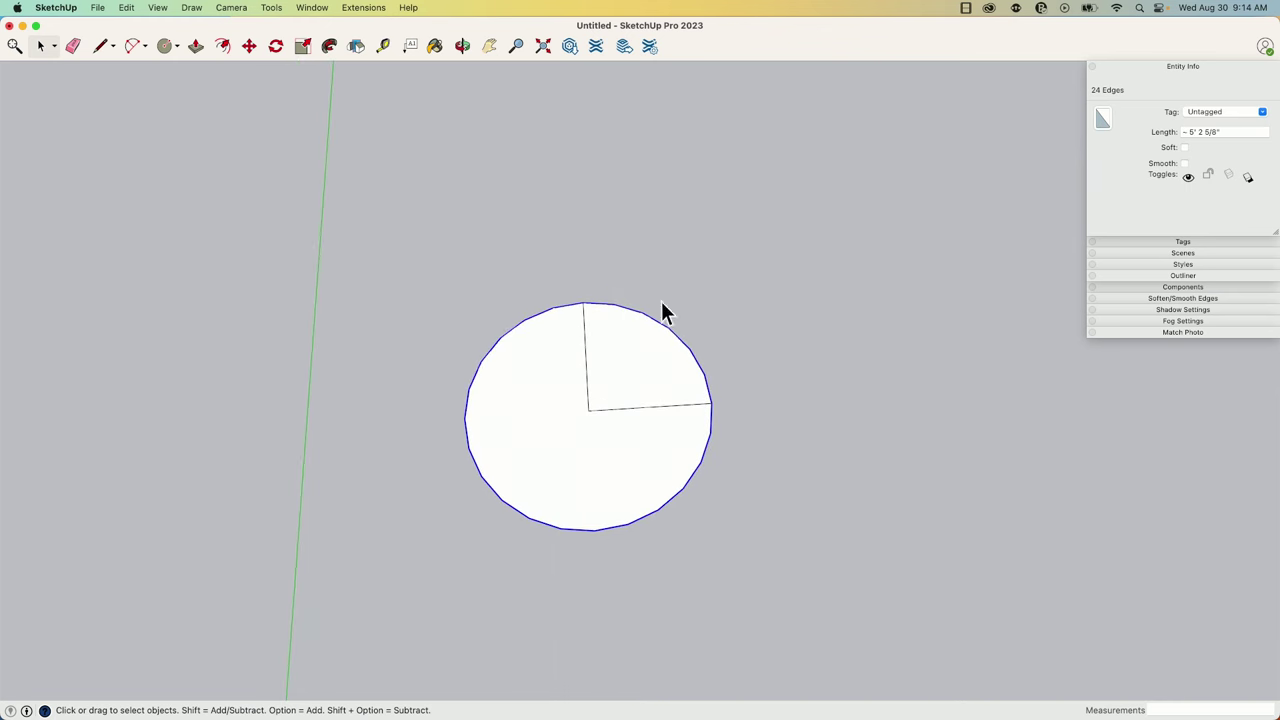
pyautogui.press('l')
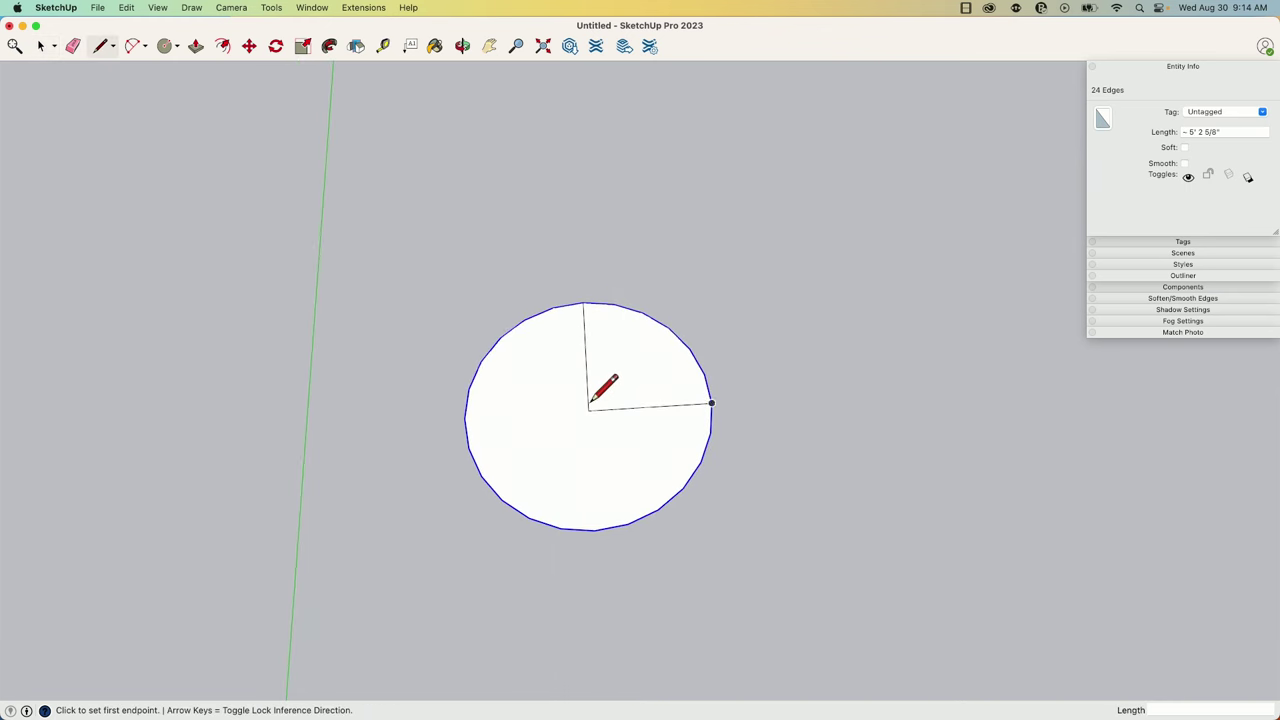
pyautogui.click(588, 410)
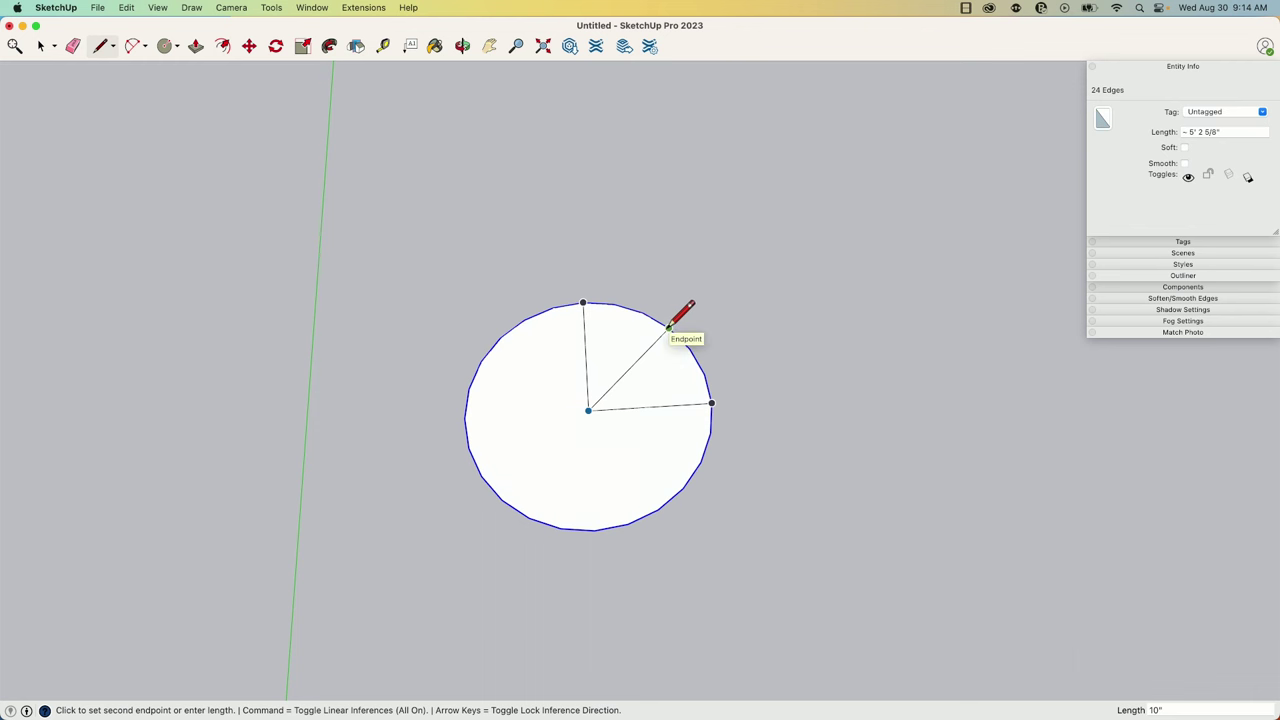
pyautogui.press('space')
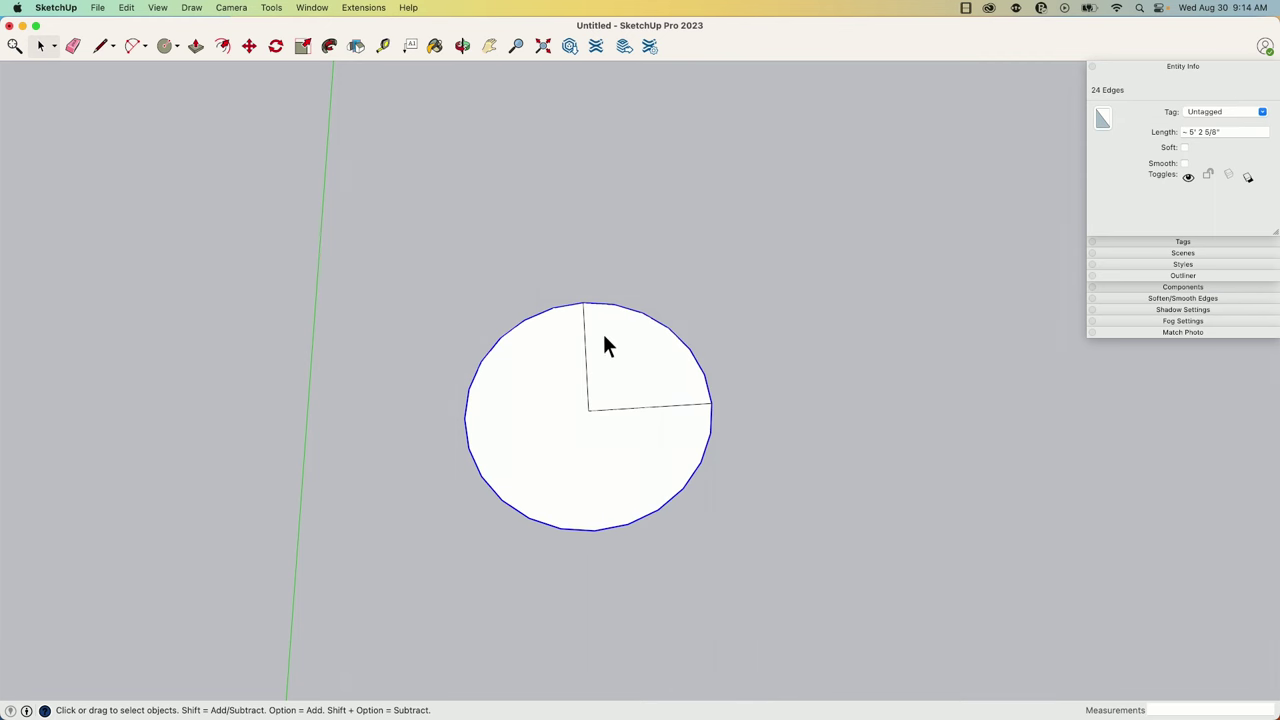
pyautogui.press('l')
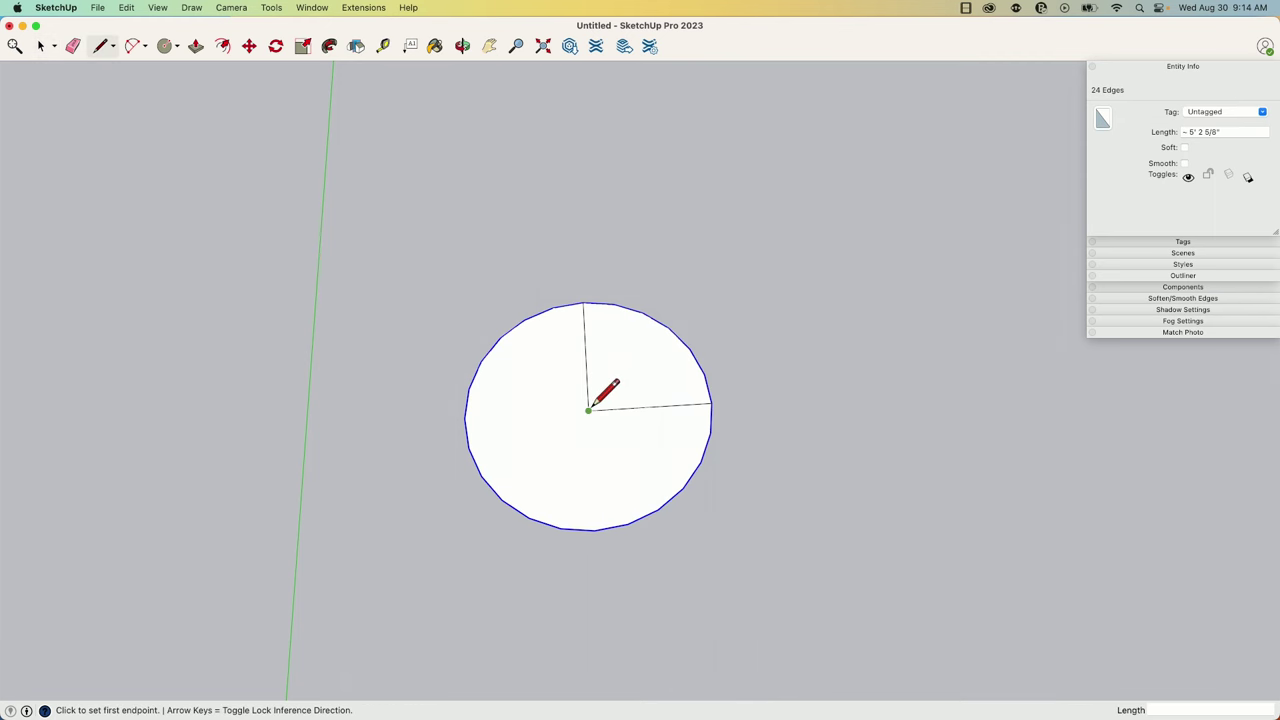
pyautogui.click(588, 410)
pyautogui.click(465, 418)
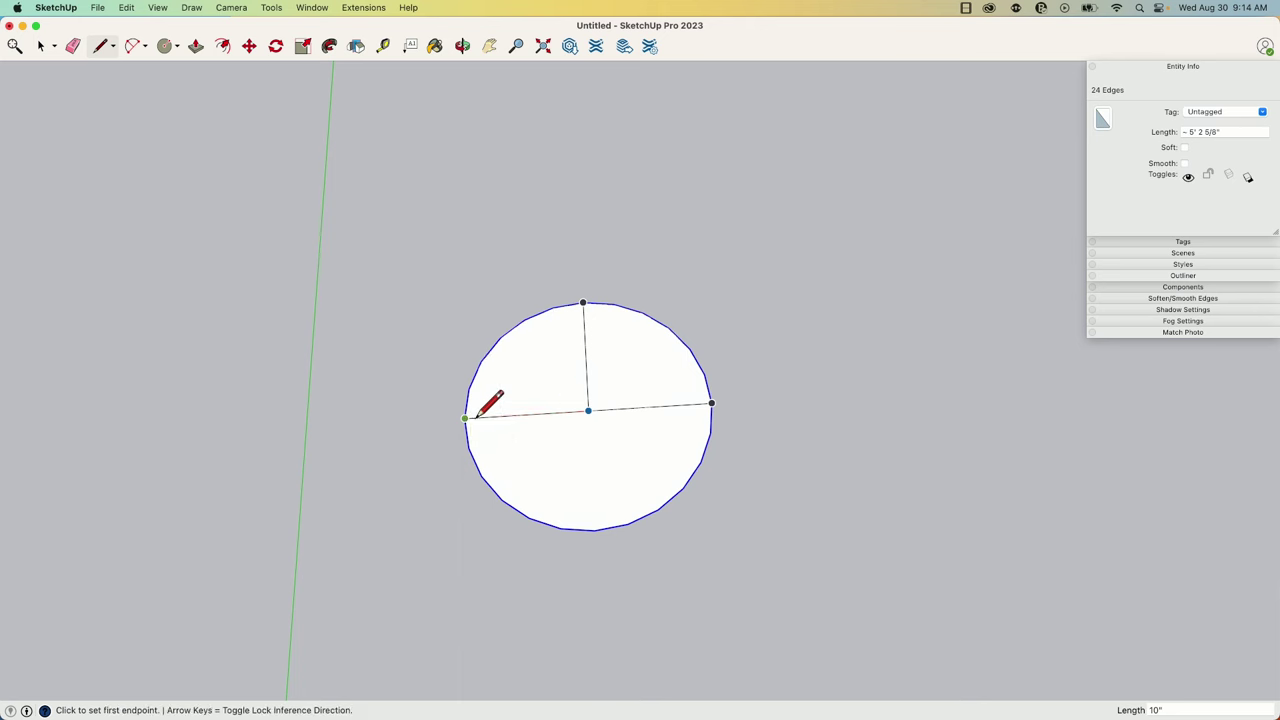
pyautogui.click(588, 410)
pyautogui.click(596, 529)
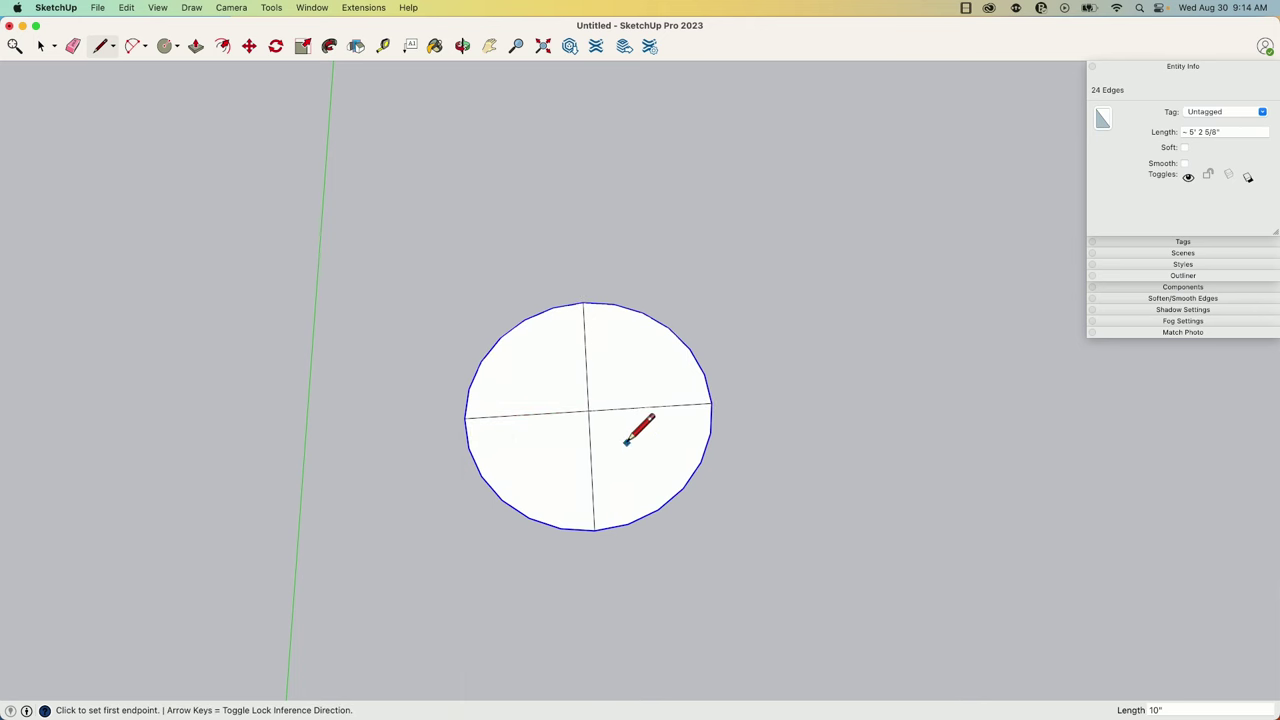
pyautogui.press('space')
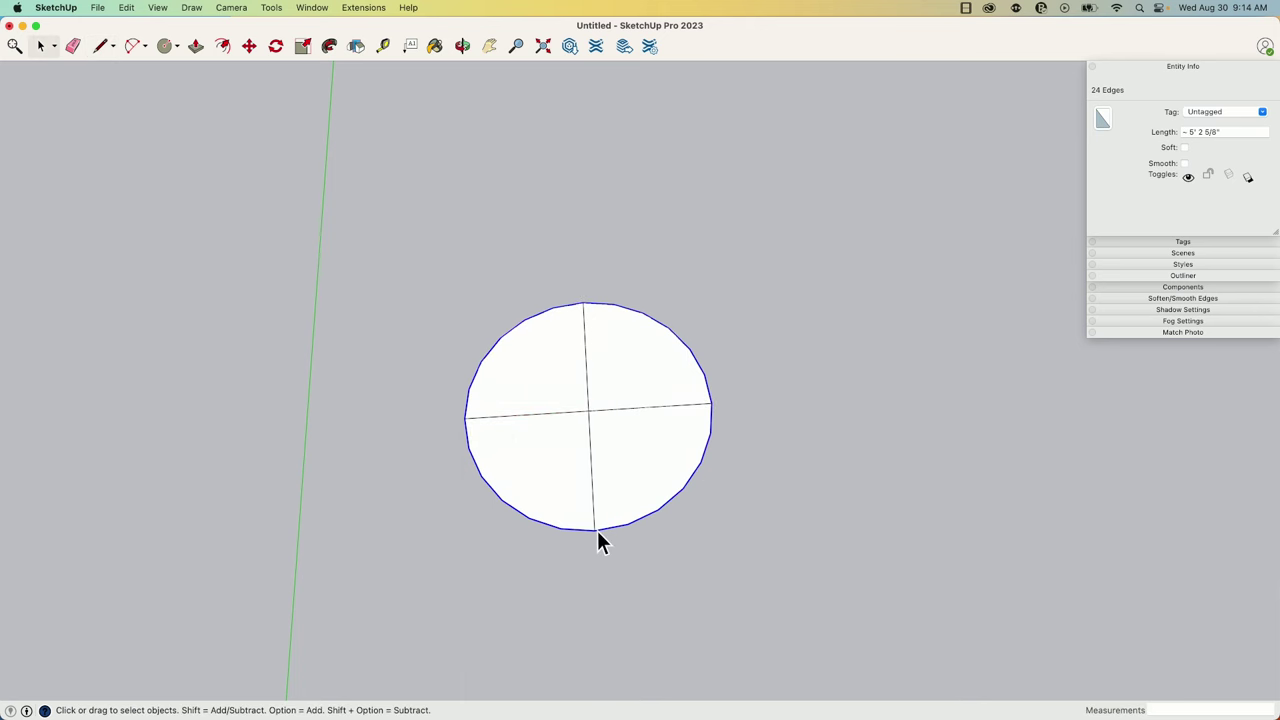
# Orbit and zoom around the circle to inspect the four quarters.
pyautogui.moveTo(512, 316); pyautogui.dragTo(603, 450, button='middle')
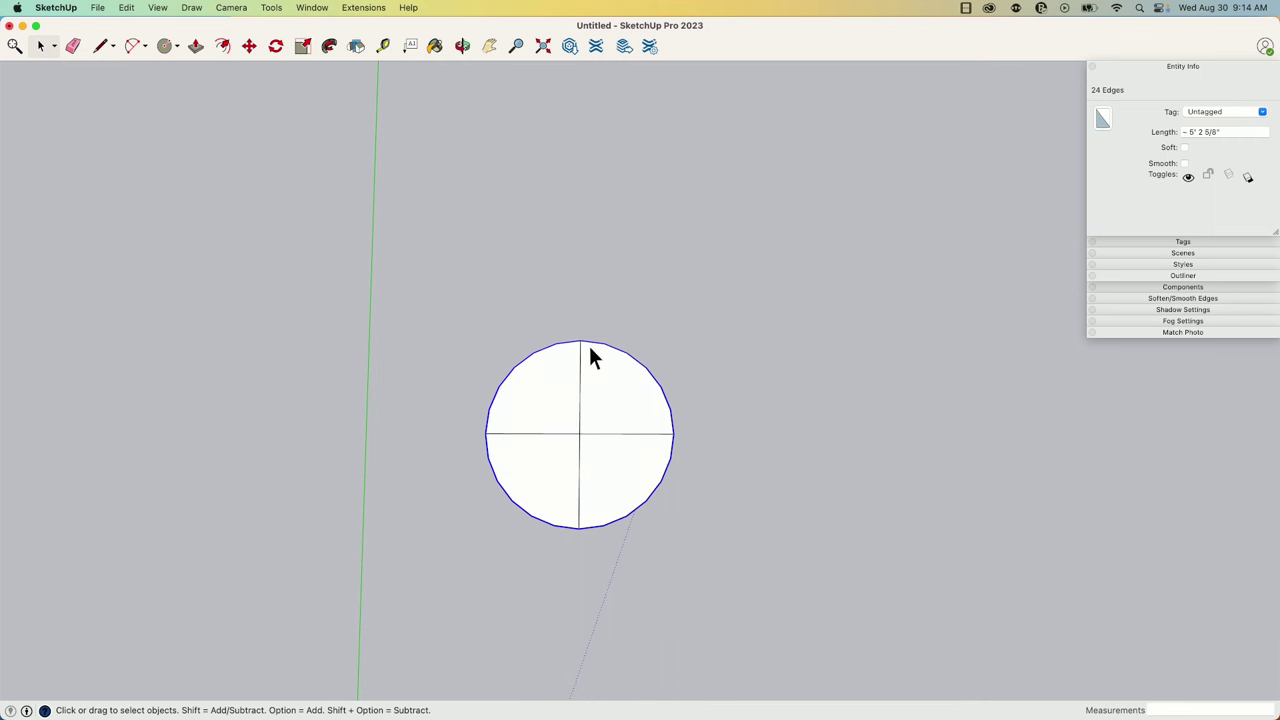
pyautogui.moveTo(589, 357); pyautogui.dragTo(557, 331, button='middle')
pyautogui.moveTo(641, 356); pyautogui.dragTo(562, 346, button='middle')
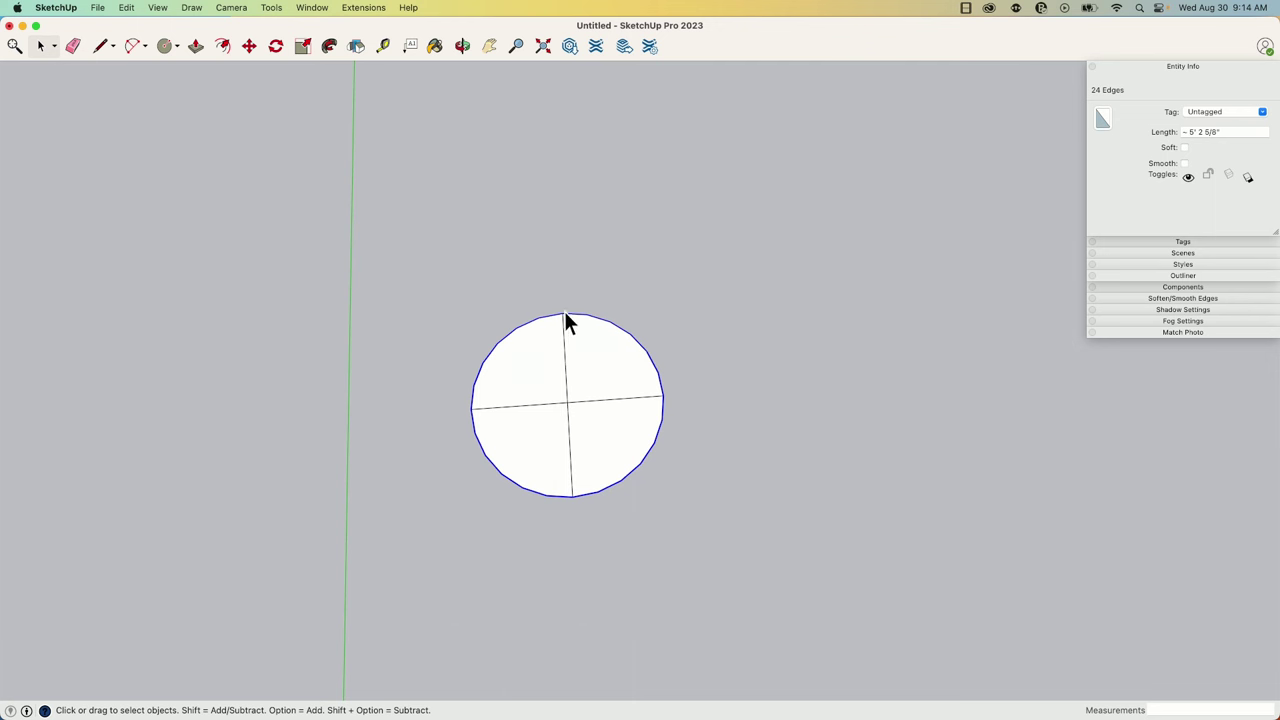
pyautogui.moveTo(589, 323)
pyautogui.mouseDown(button='middle')
pyautogui.moveTo(689, 400)
pyautogui.moveTo(589, 334)
pyautogui.moveTo(543, 323)
pyautogui.moveTo(577, 321)
pyautogui.moveTo(547, 322)
pyautogui.mouseUp(button='middle')
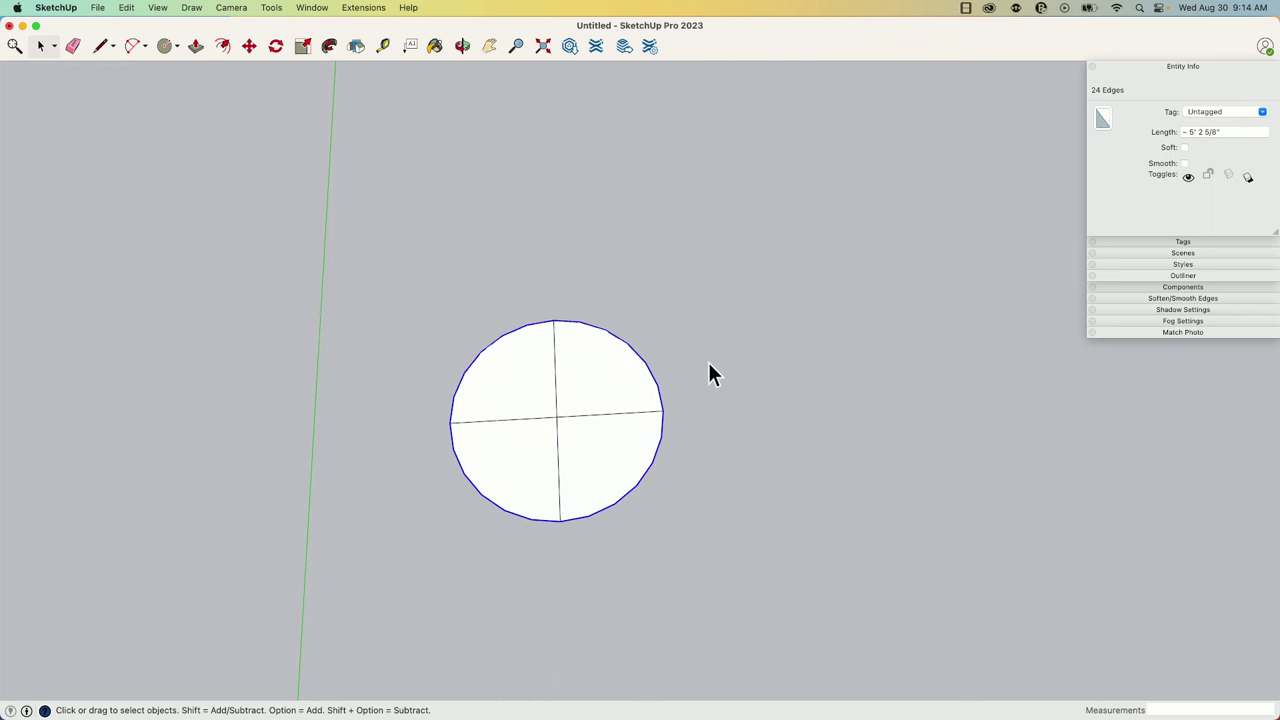
pyautogui.moveTo(840, 305); pyautogui.dragTo(645, 368, button='middle')
pyautogui.scroll(3, 649, 372)
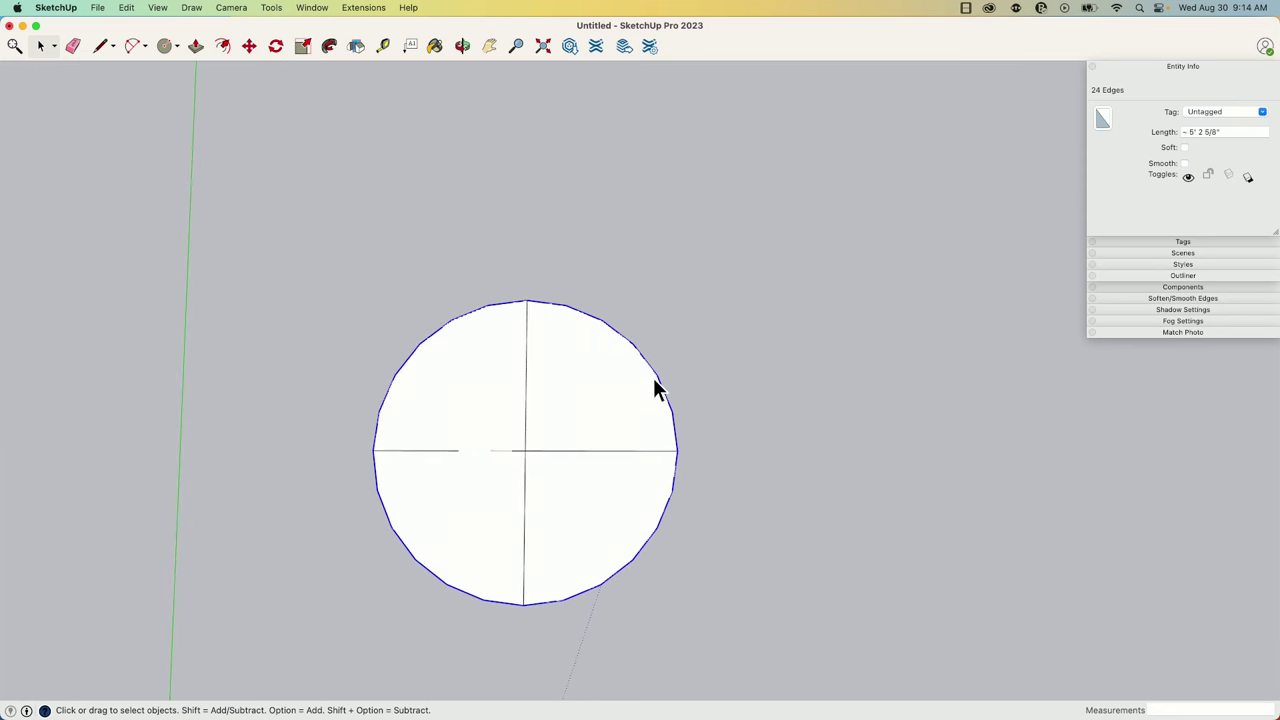
pyautogui.press('l')
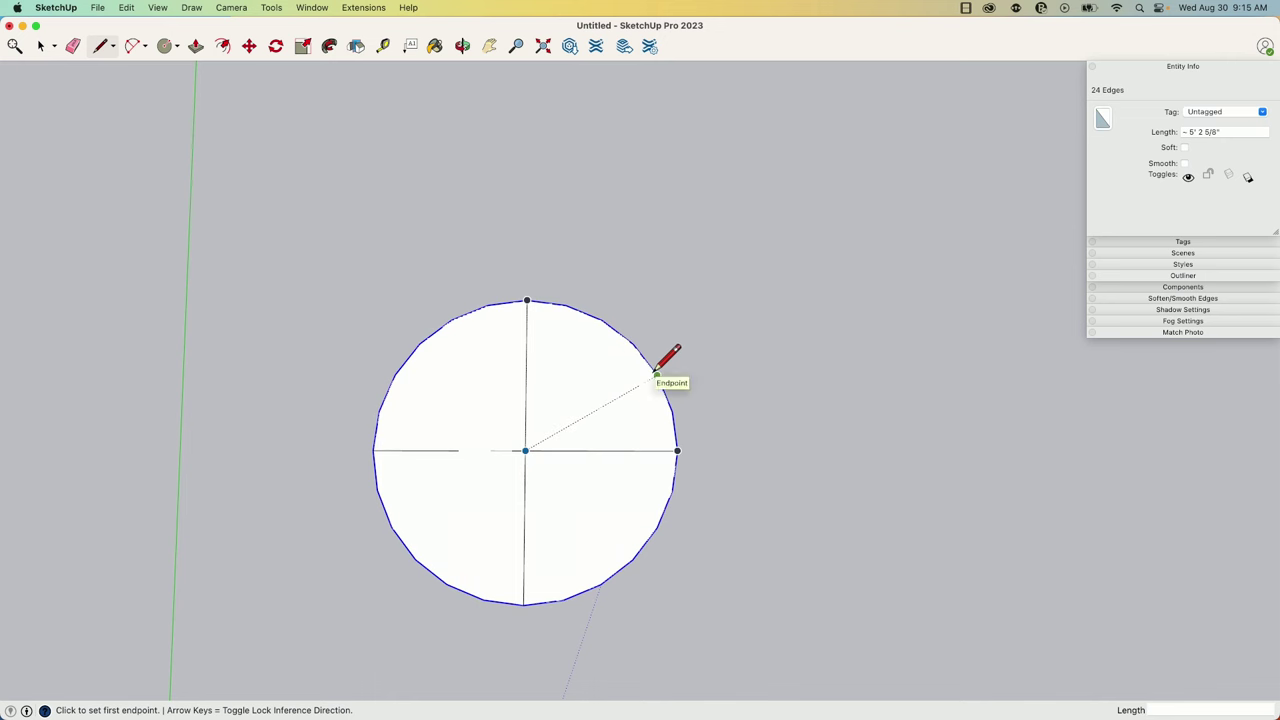
pyautogui.press('space')
pyautogui.scroll(-5, 806, 393)
# Erase the two diameter lines and select the circle's outline.
pyautogui.press('e')
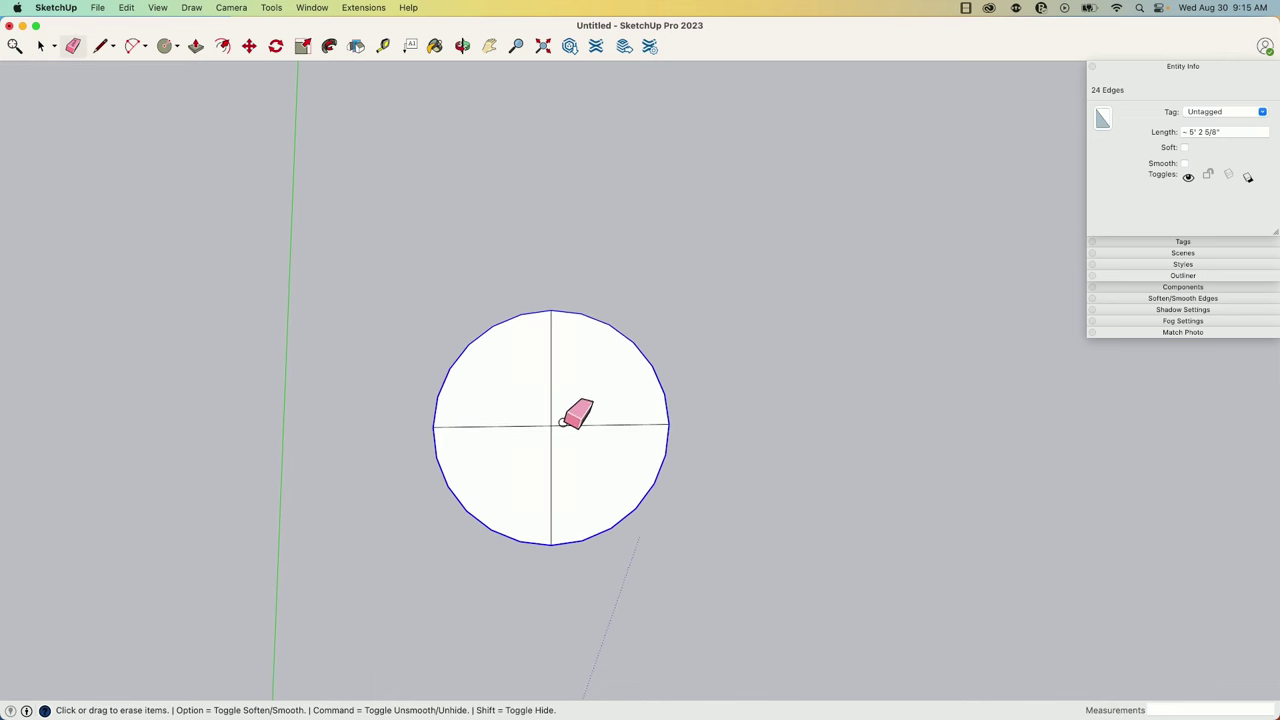
pyautogui.click(549, 426)
pyautogui.press('space')
pyautogui.scroll(-3, 645, 345)
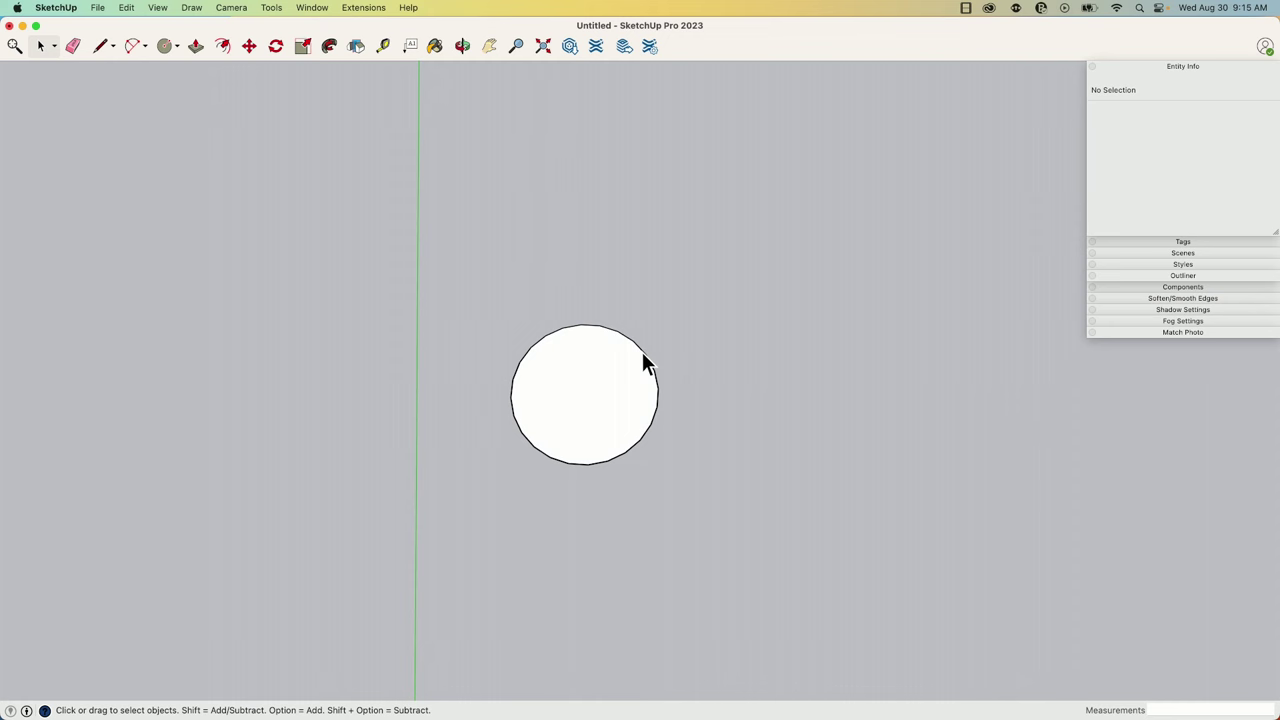
pyautogui.click(643, 356)
pyautogui.moveTo(731, 454); pyautogui.dragTo(569, 414, button='middle')
pyautogui.moveTo(803, 366); pyautogui.dragTo(1194, 123, button='middle')
# Set the circle's radius to 20 (1' 8") and its segments to 96 in Entity Info.
pyautogui.click(1203, 132)
pyautogui.write('20')
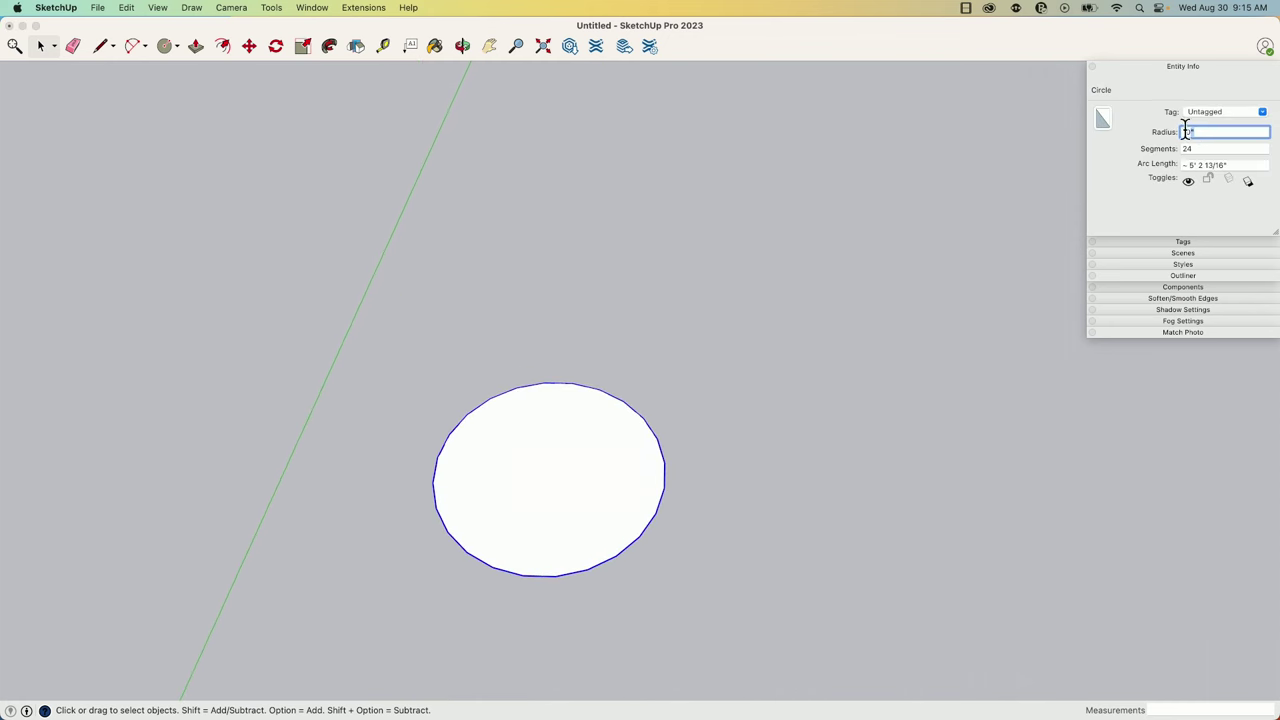
pyautogui.press('Return')
pyautogui.moveTo(1080, 200); pyautogui.dragTo(1000, 280, button='middle')
pyautogui.click(1206, 148)
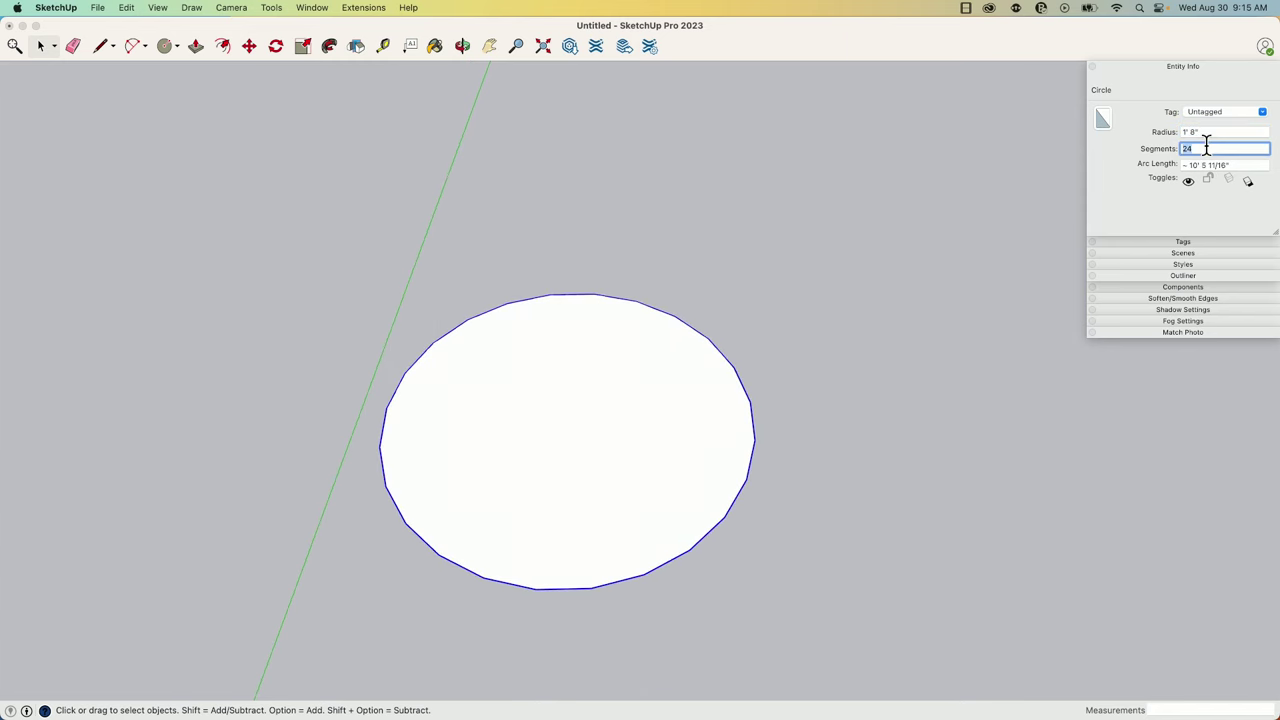
pyautogui.write('96')
pyautogui.press('Return')
pyautogui.moveTo(850, 520); pyautogui.dragTo(600, 270, button='middle')
# Dismiss the segment-range alert and Push/Pull the circle up into a cylinder.
pyautogui.press('Return')
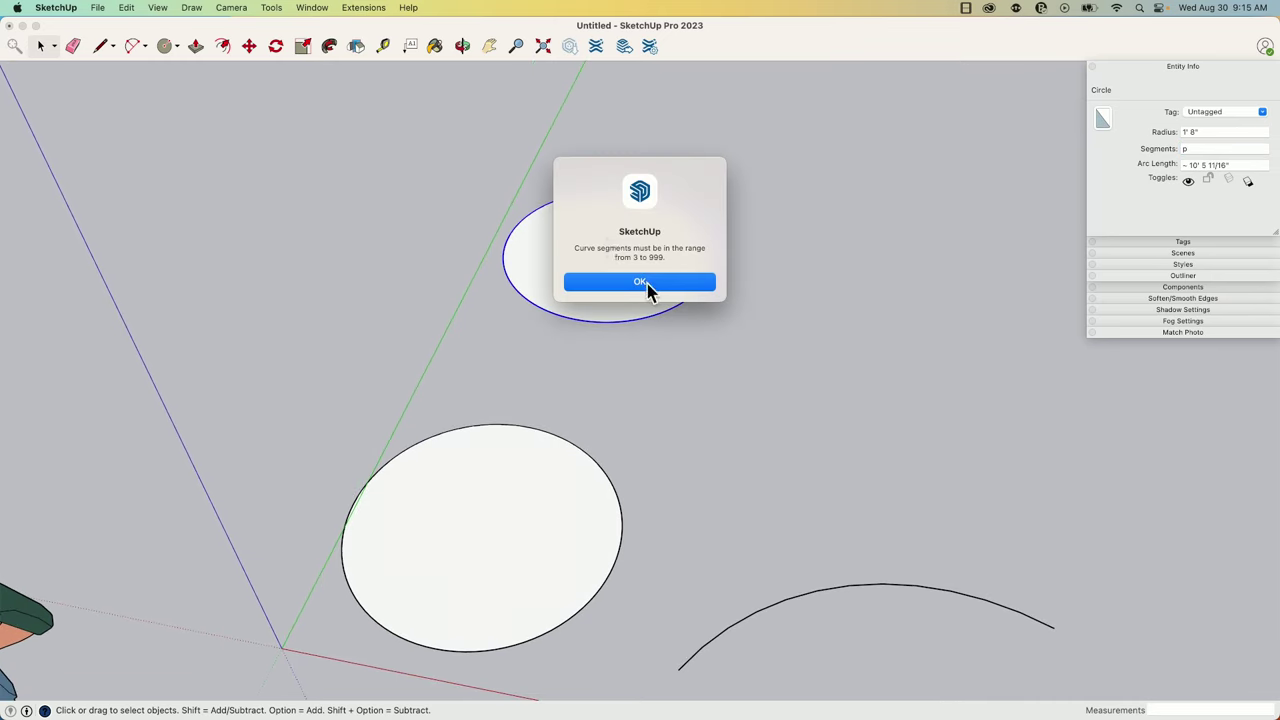
pyautogui.click(648, 288)
pyautogui.click(886, 277)
pyautogui.press('p')
pyautogui.click(606, 300)
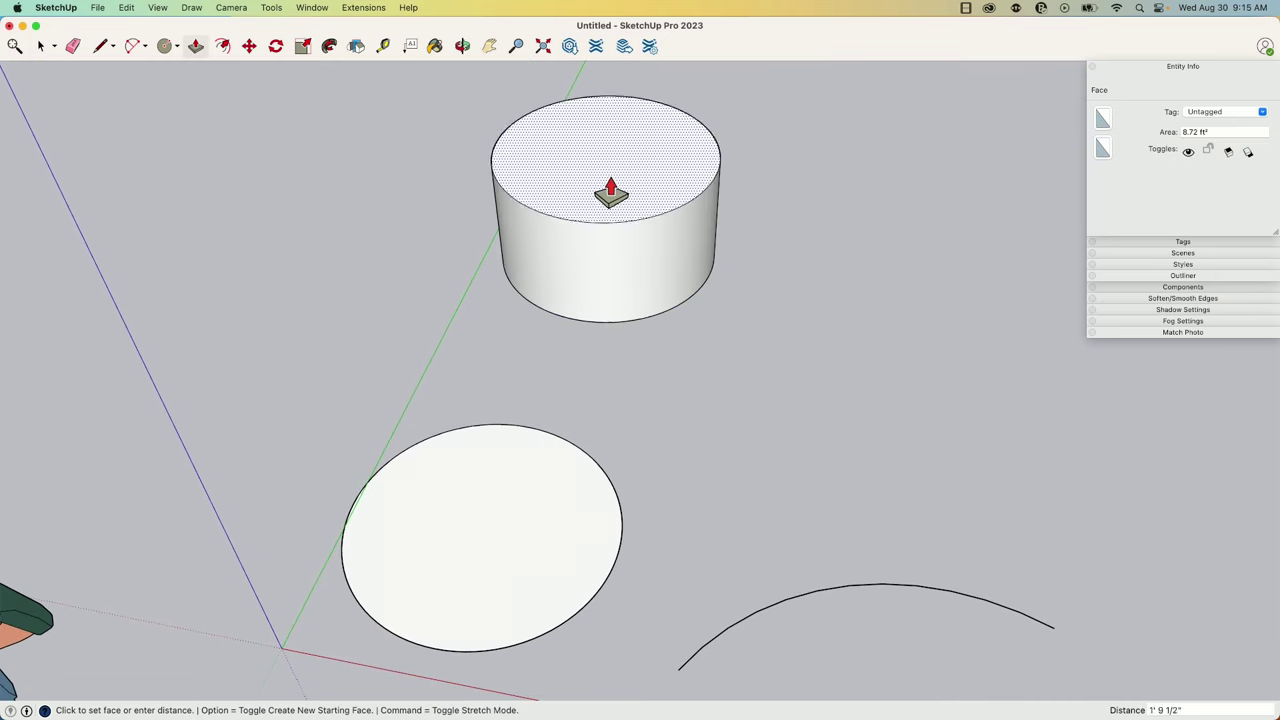
pyautogui.click(611, 193)
pyautogui.press('space')
# Orbit around the cylinder from several angles, then clear the selection.
pyautogui.click(663, 197)
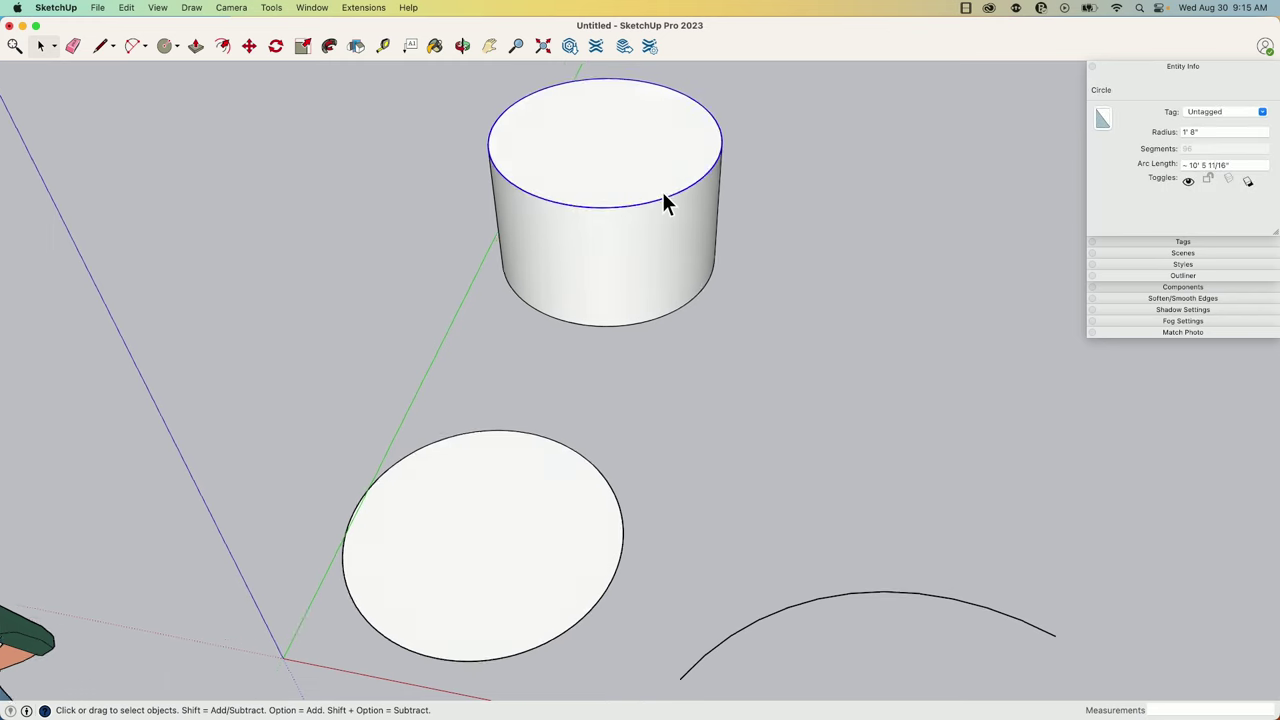
pyautogui.moveTo(661, 189); pyautogui.dragTo(621, 287, button='middle')
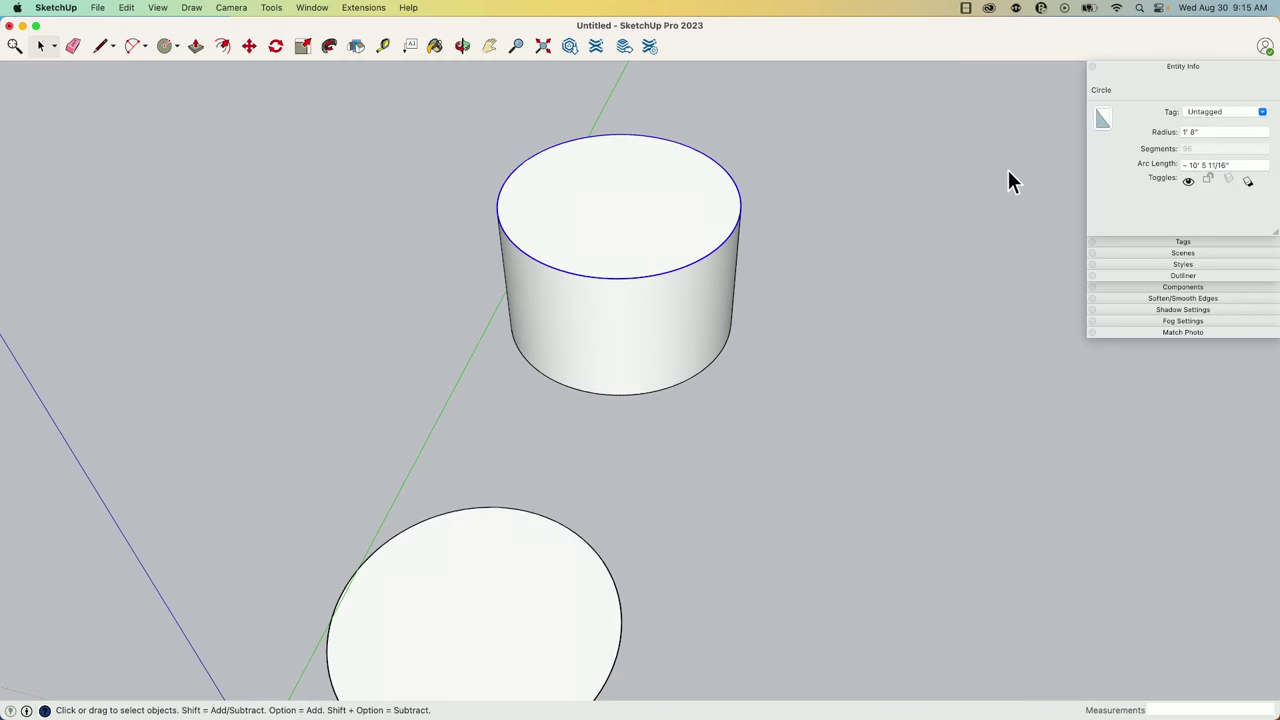
pyautogui.moveTo(960, 176); pyautogui.dragTo(767, 284, button='middle')
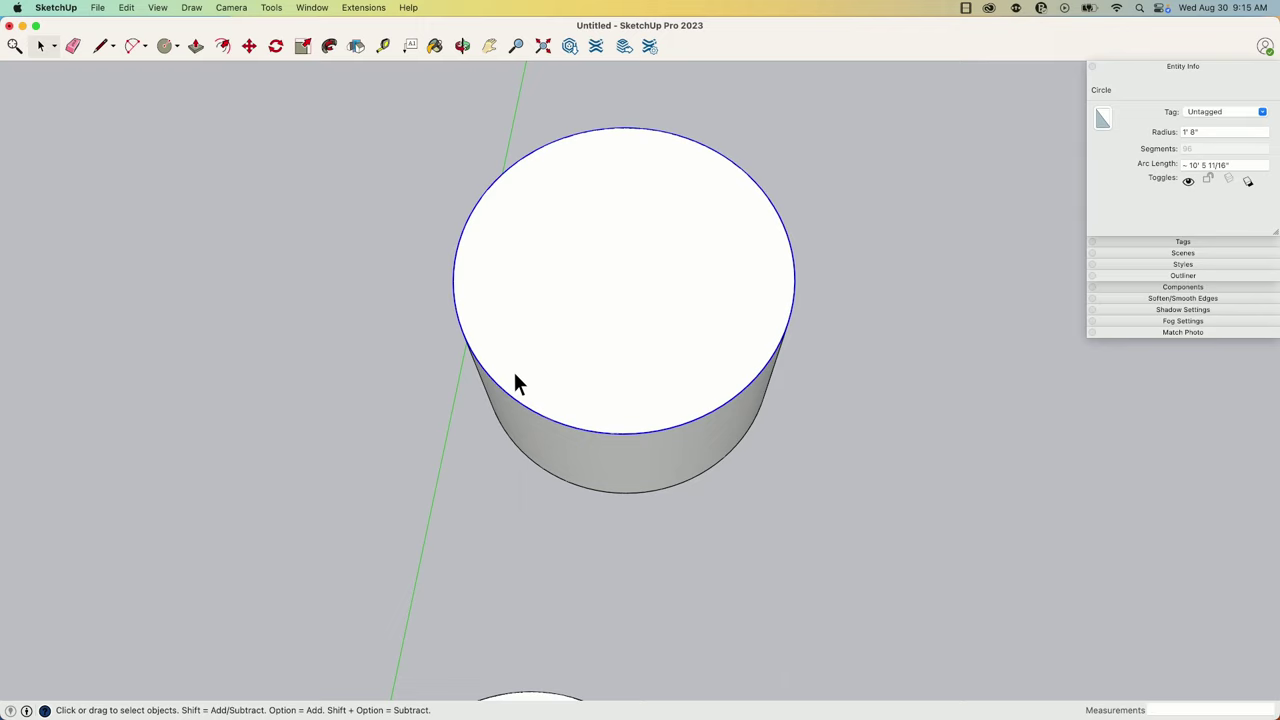
pyautogui.moveTo(514, 380); pyautogui.dragTo(690, 390, button='middle')
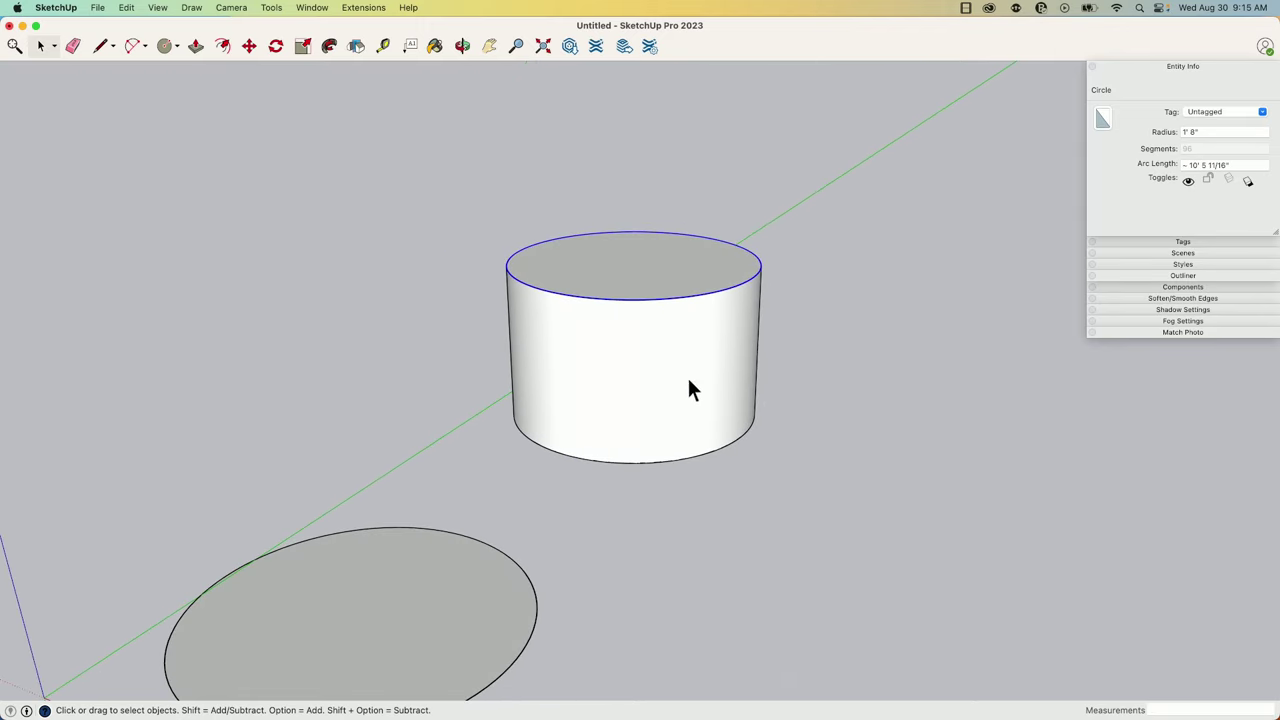
pyautogui.moveTo(760, 338); pyautogui.dragTo(664, 492, button='middle')
pyautogui.click(675, 504)
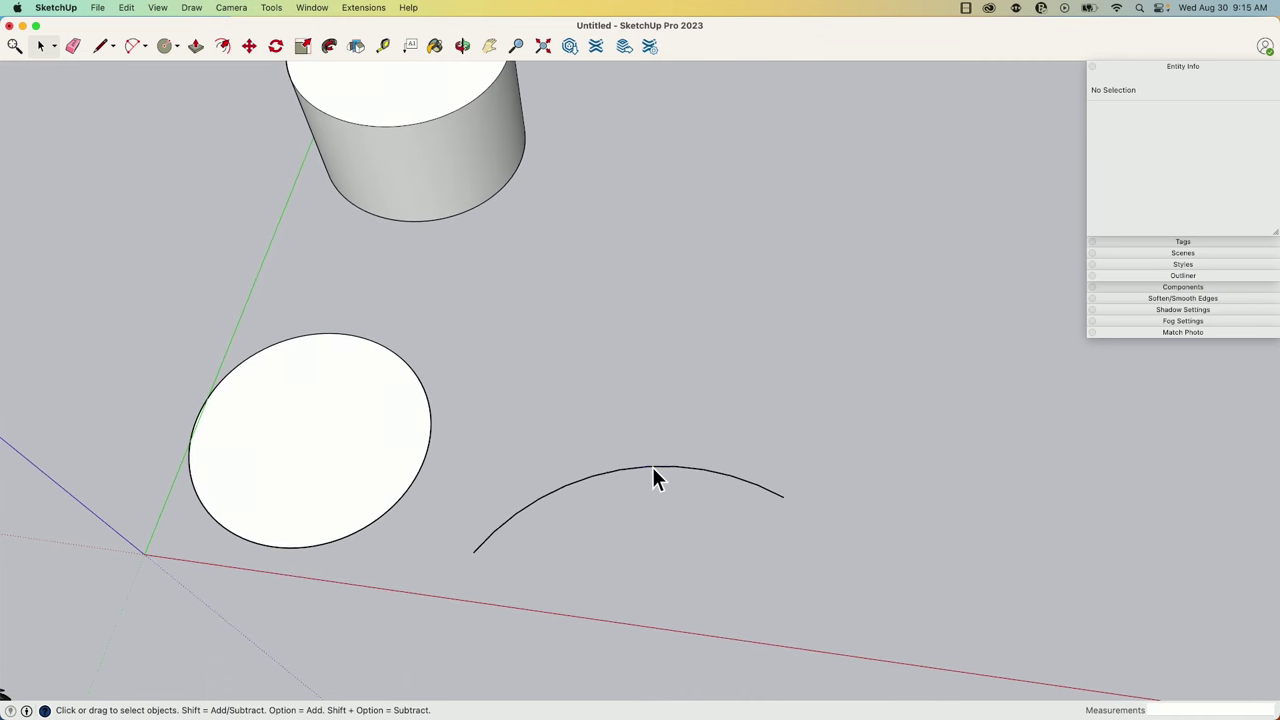
# Select the arc and set its segments to 24, then 6.
pyautogui.click(653, 468)
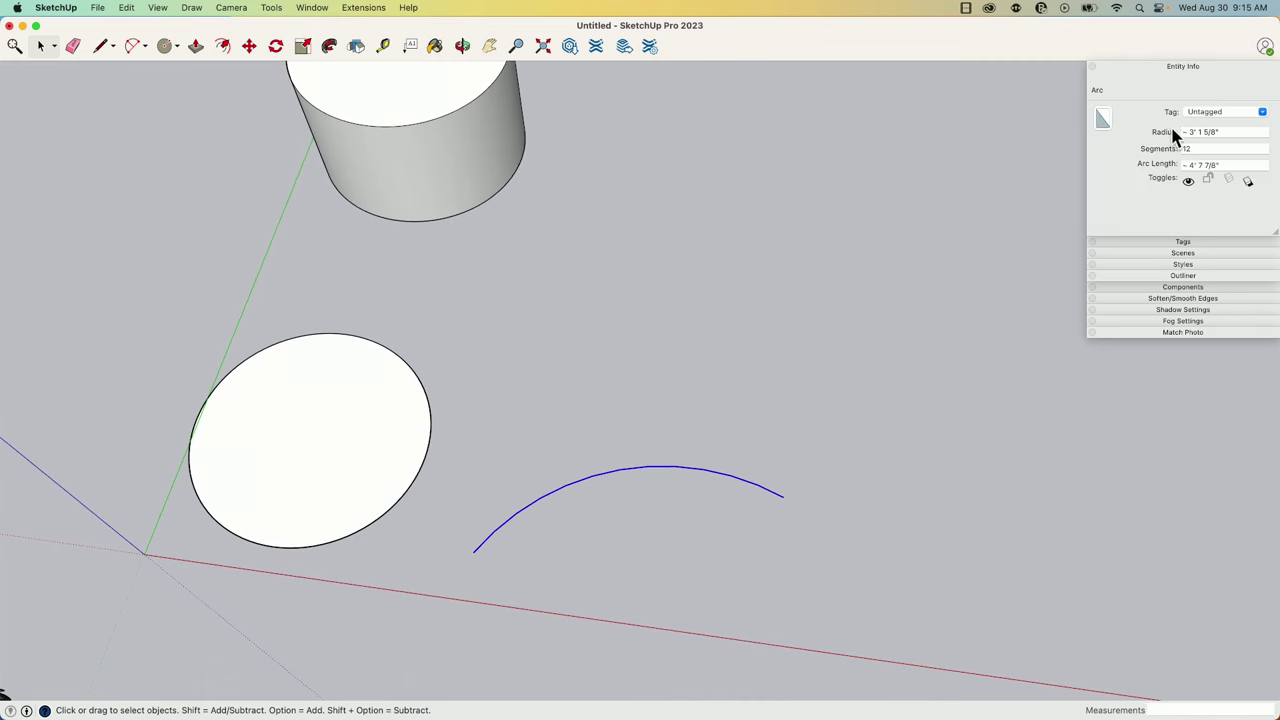
pyautogui.moveTo(640, 420); pyautogui.dragTo(714, 460, button='middle')
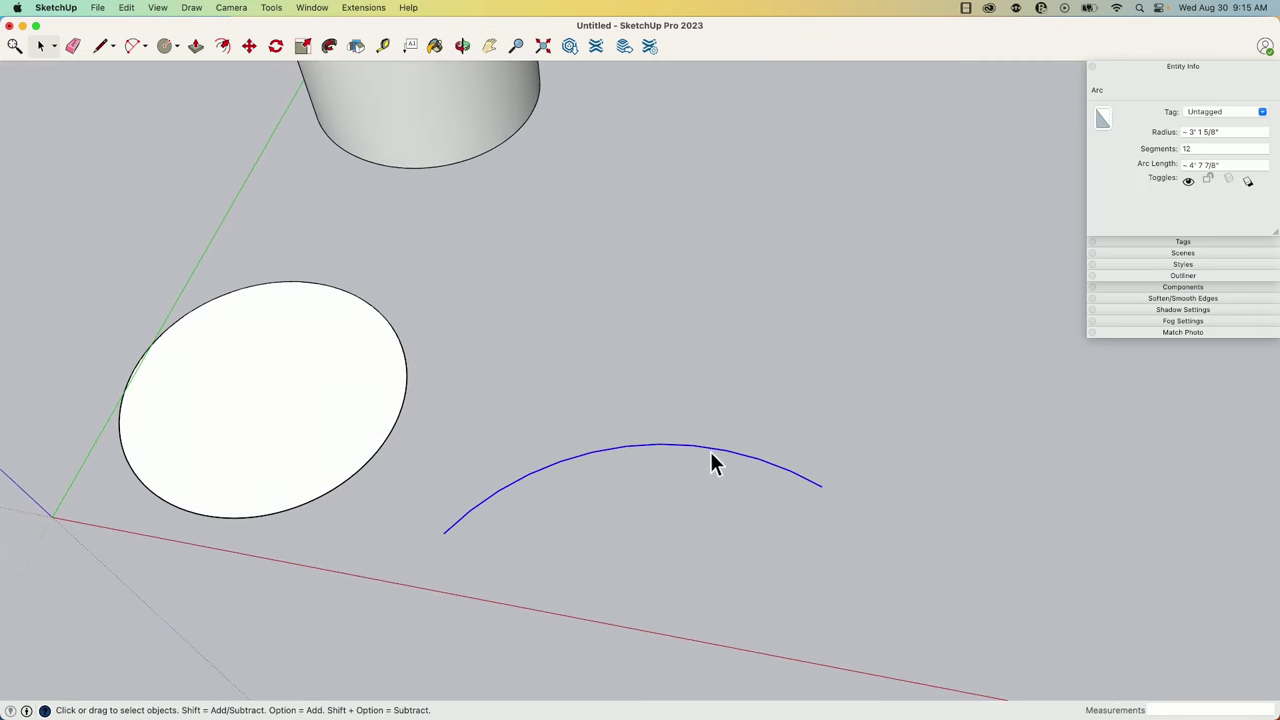
pyautogui.click(1198, 147)
pyautogui.write('24')
pyautogui.press('Return')
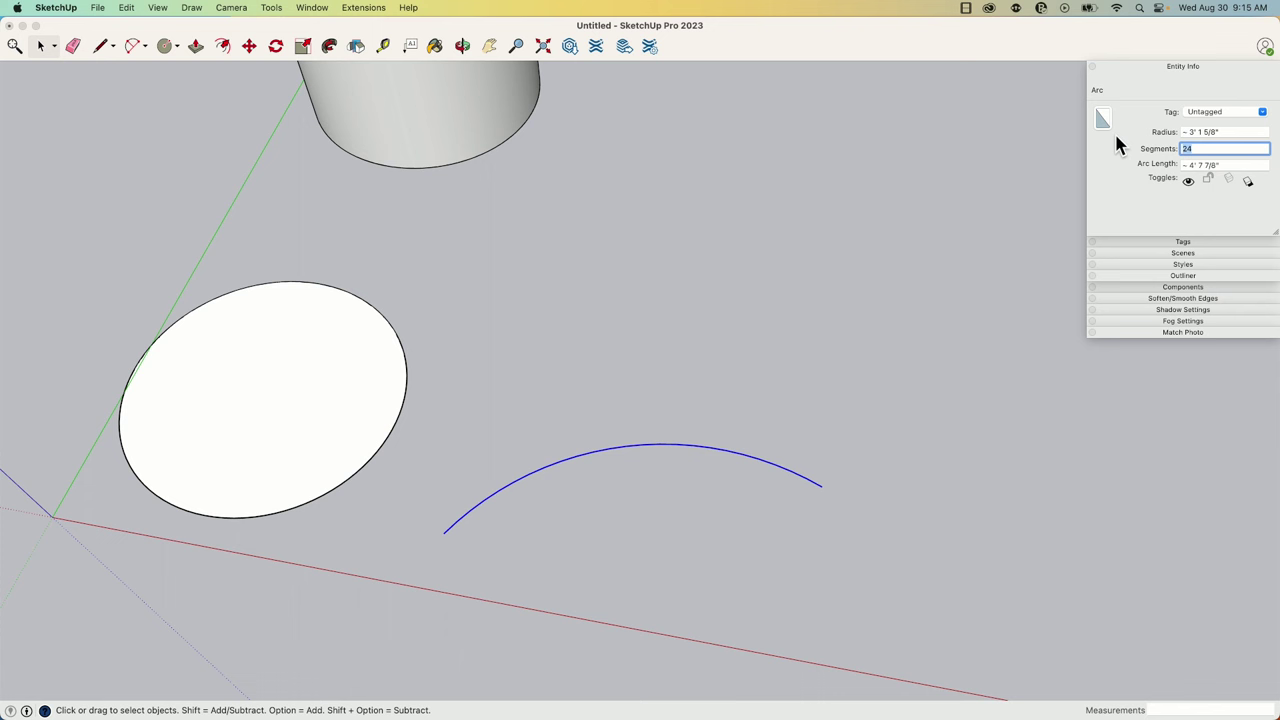
pyautogui.write('6')
pyautogui.press('Return')
# Try 1 segment, dismiss the range warning, and set the arc radius to 3'.
pyautogui.moveTo(888, 408); pyautogui.dragTo(570, 510, button='middle')
pyautogui.write('1')
pyautogui.press('Return')
pyautogui.click(649, 284)
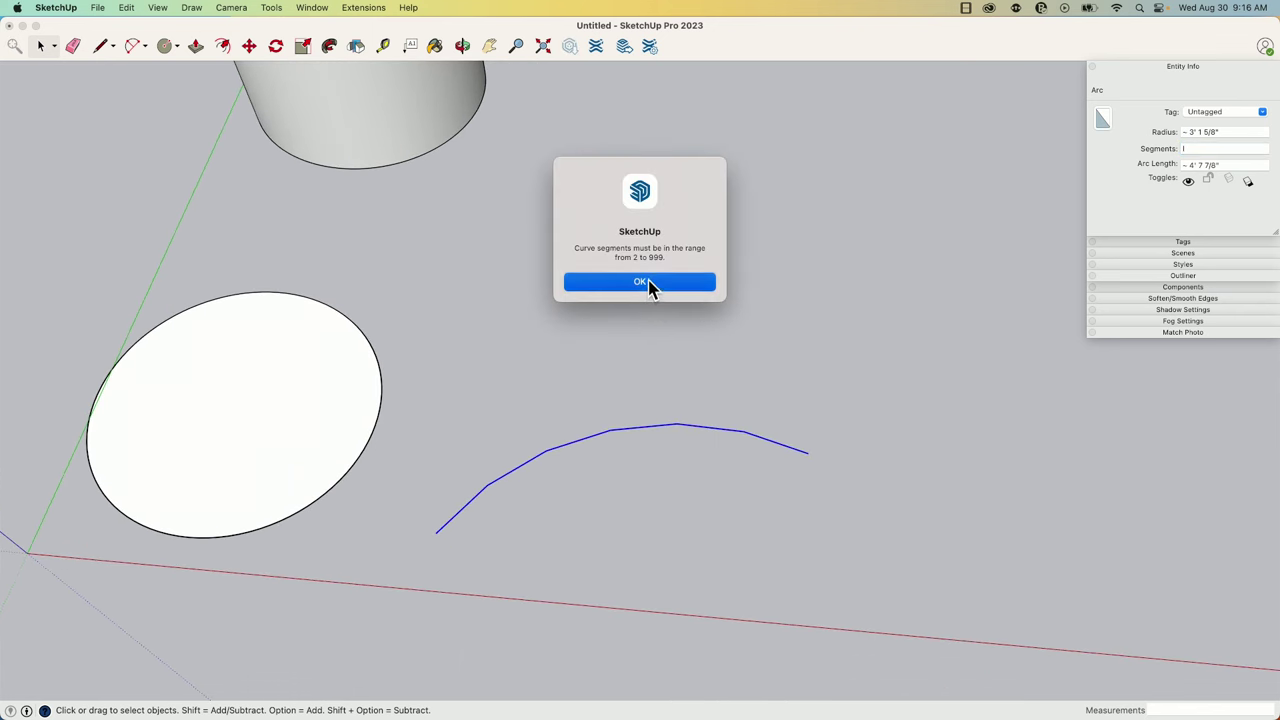
pyautogui.click(1222, 132)
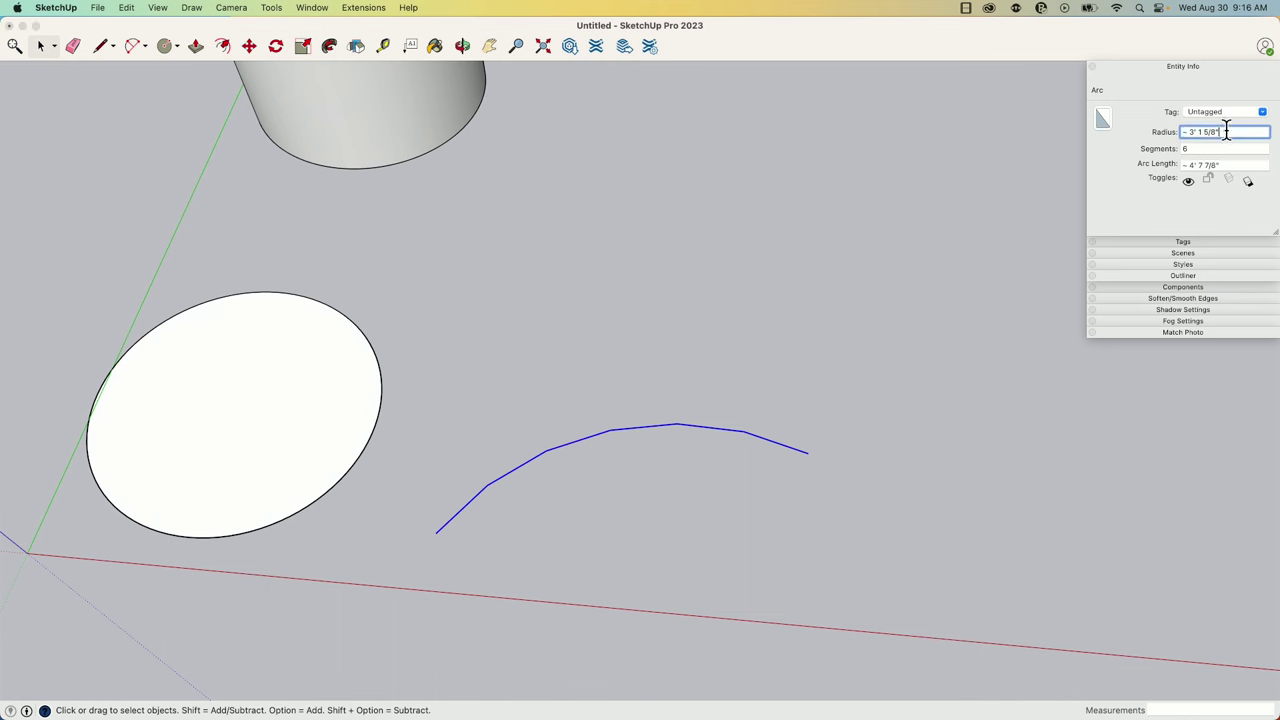
pyautogui.write("3'")
pyautogui.press('Return')
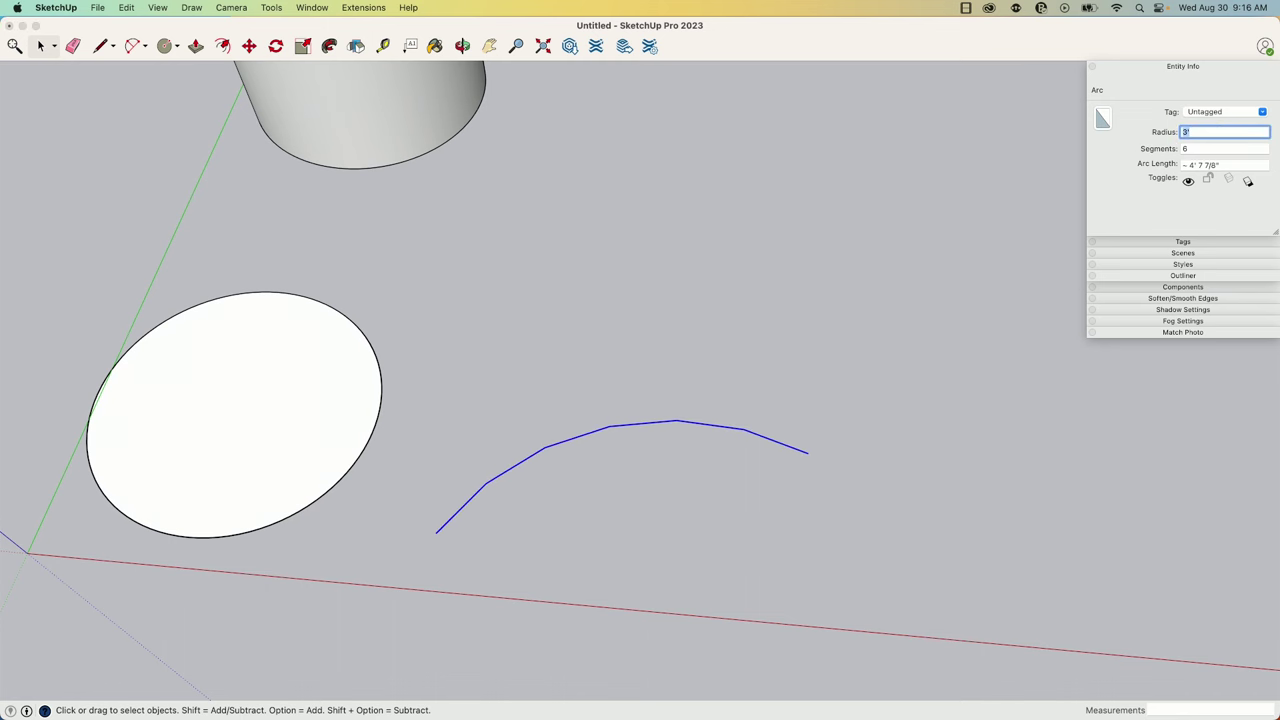
pyautogui.scroll(-2, 632, 440)
# Draw a 3' line from the arc's end, then a line from an arc vertex to its far end.
pyautogui.press('l')
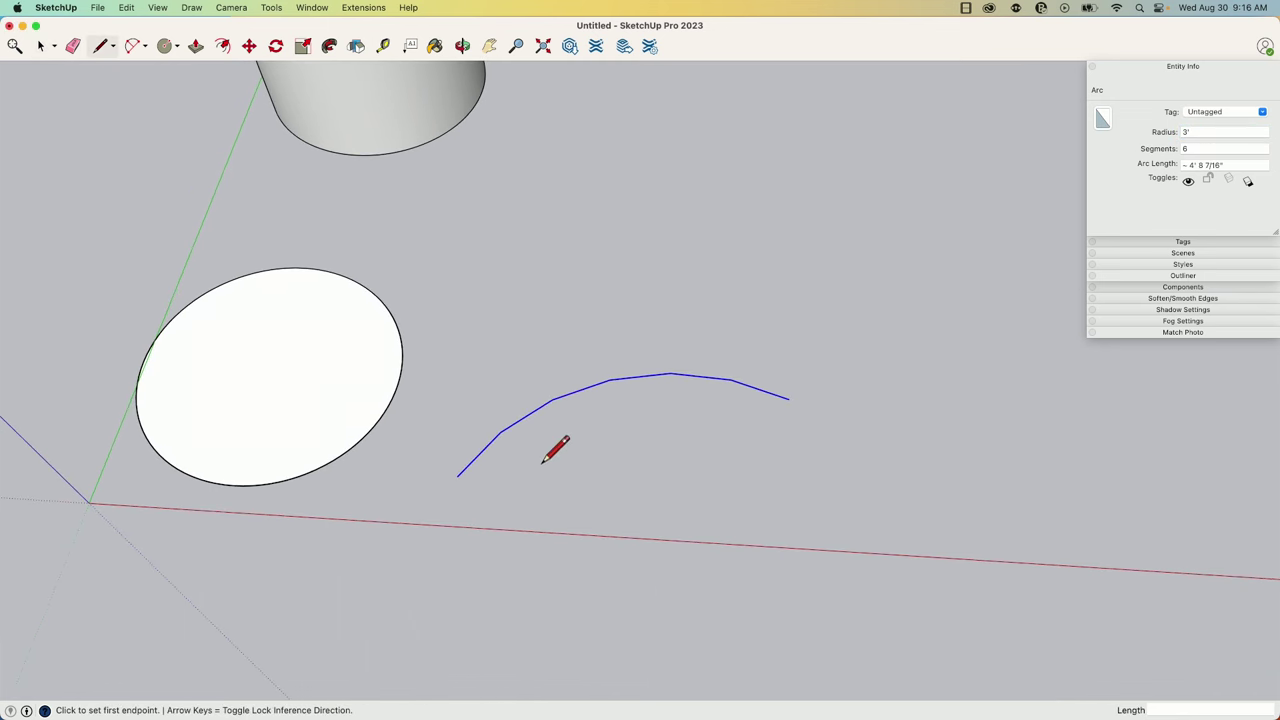
pyautogui.click(458, 476)
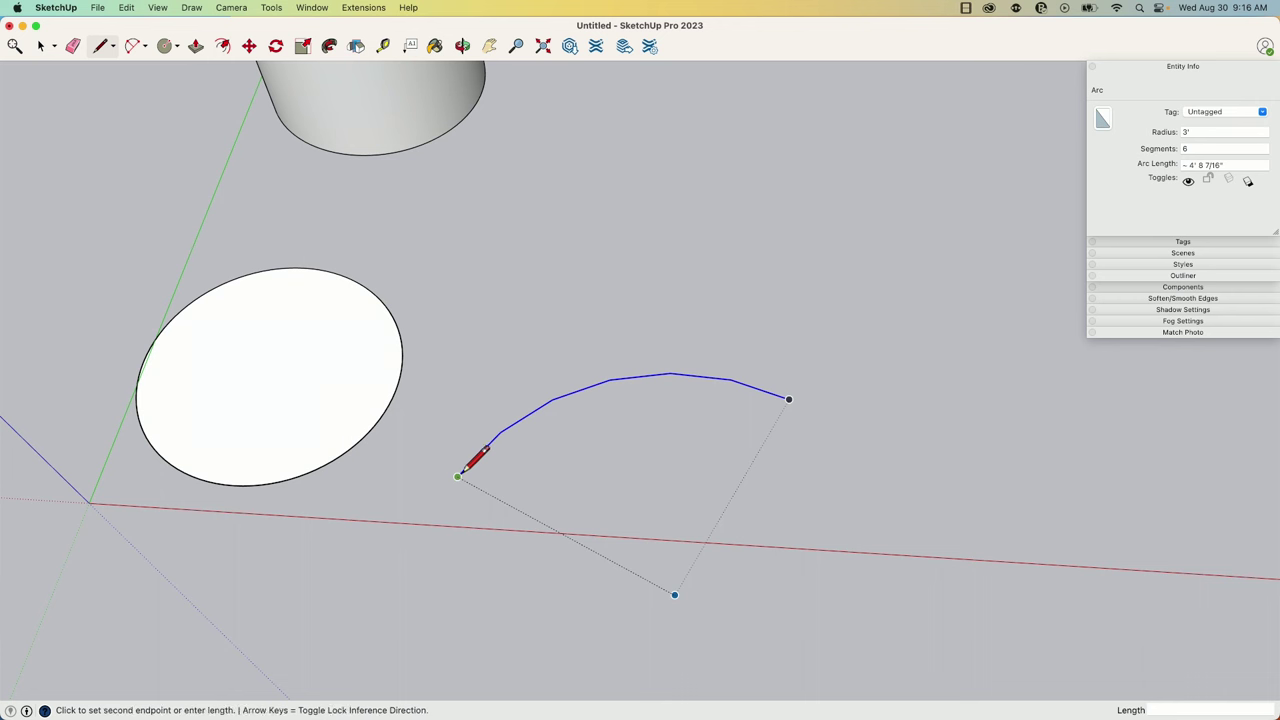
pyautogui.click(675, 592)
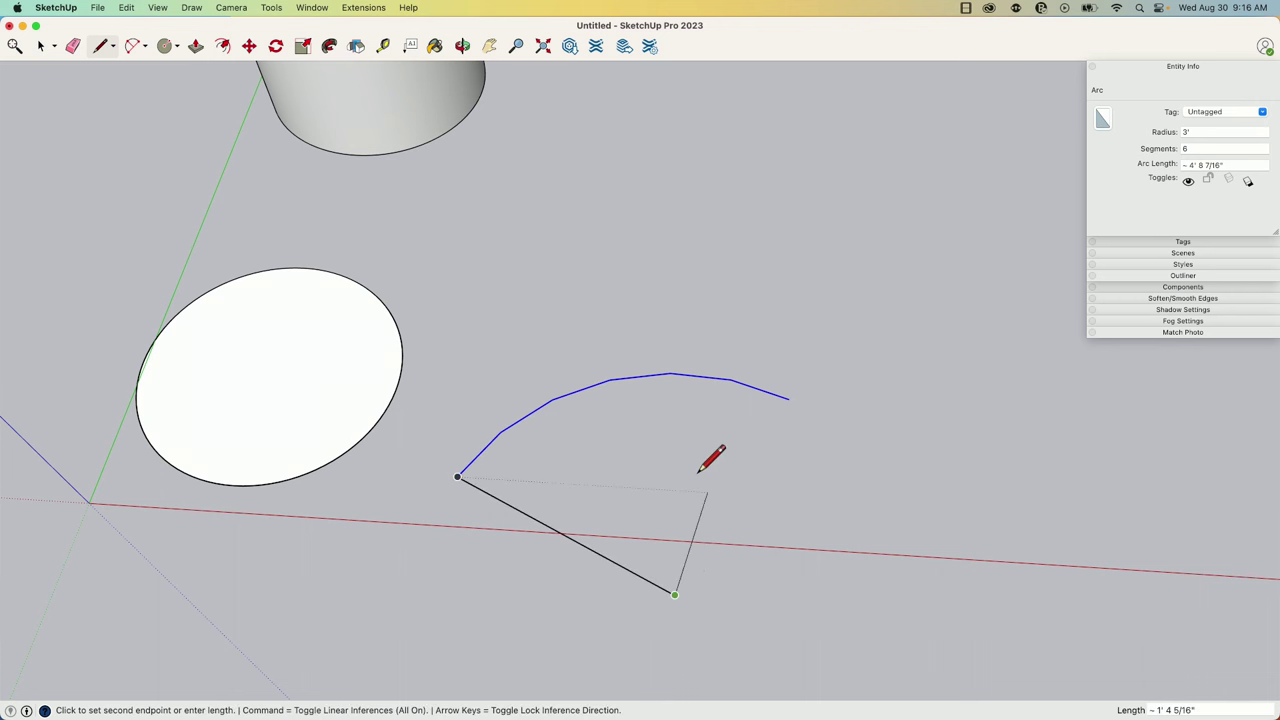
pyautogui.press('space')
pyautogui.click(515, 518)
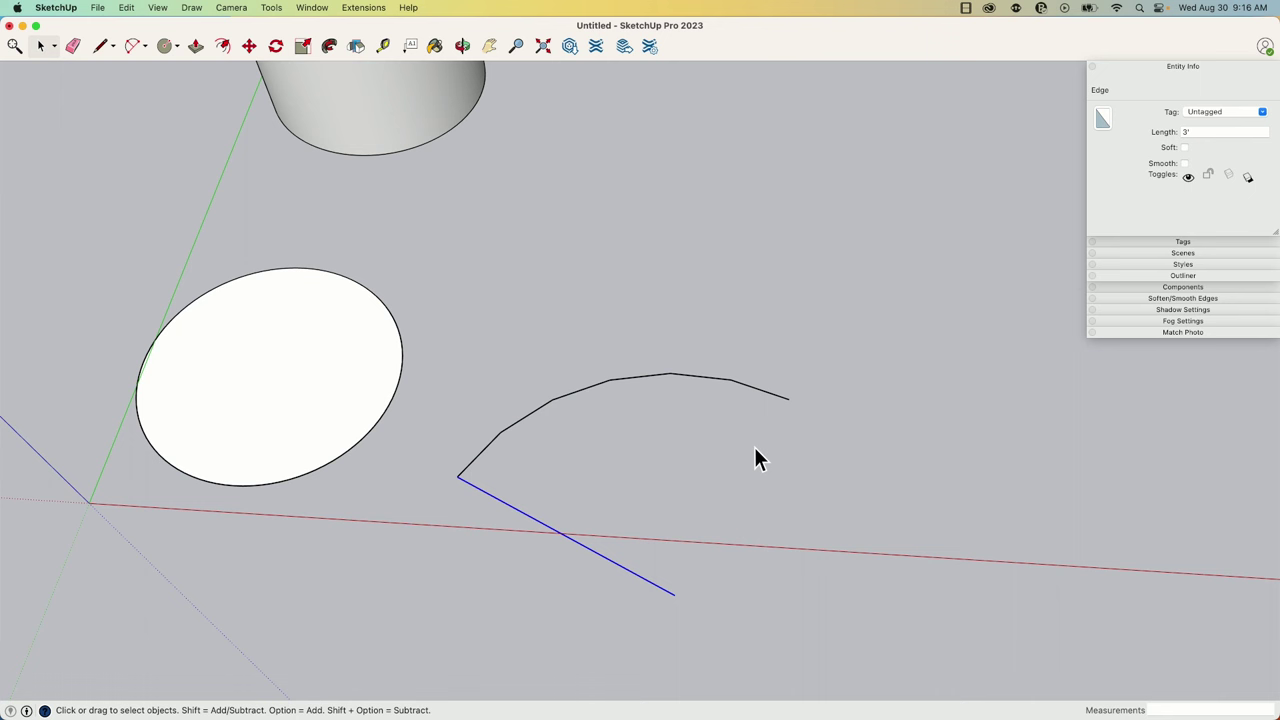
pyautogui.press('l')
pyautogui.click(609, 380)
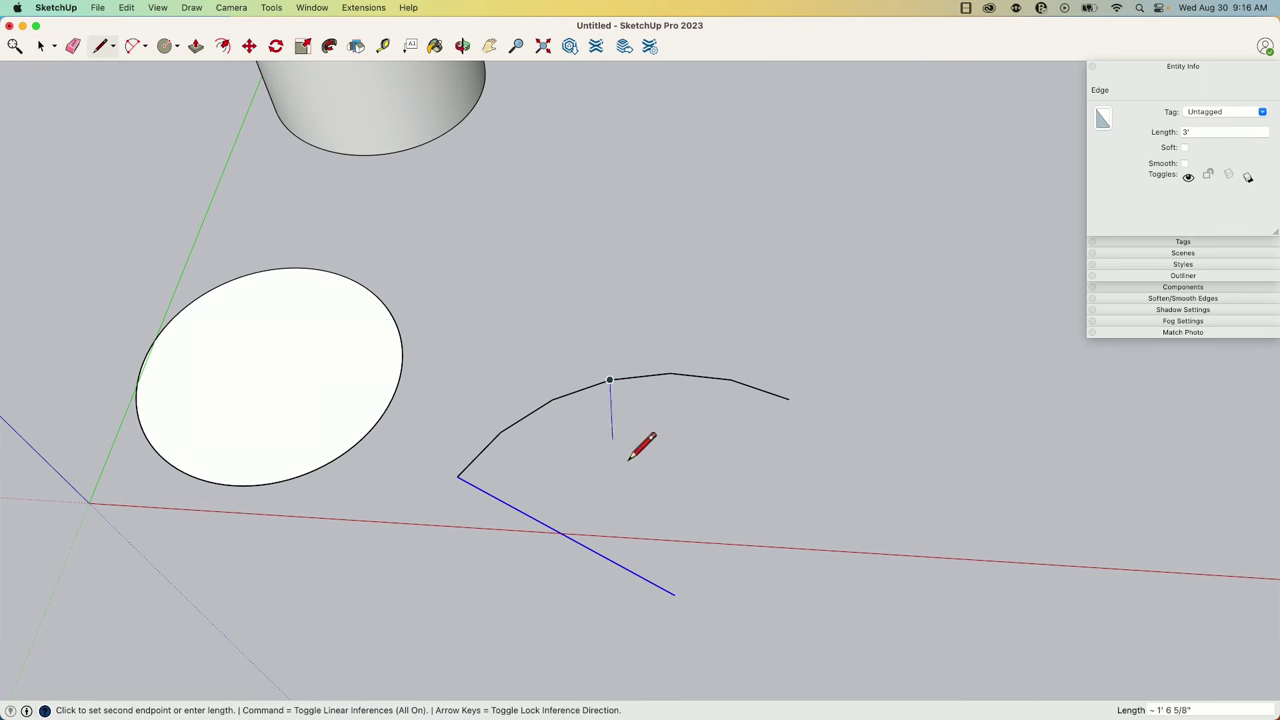
pyautogui.click(675, 592)
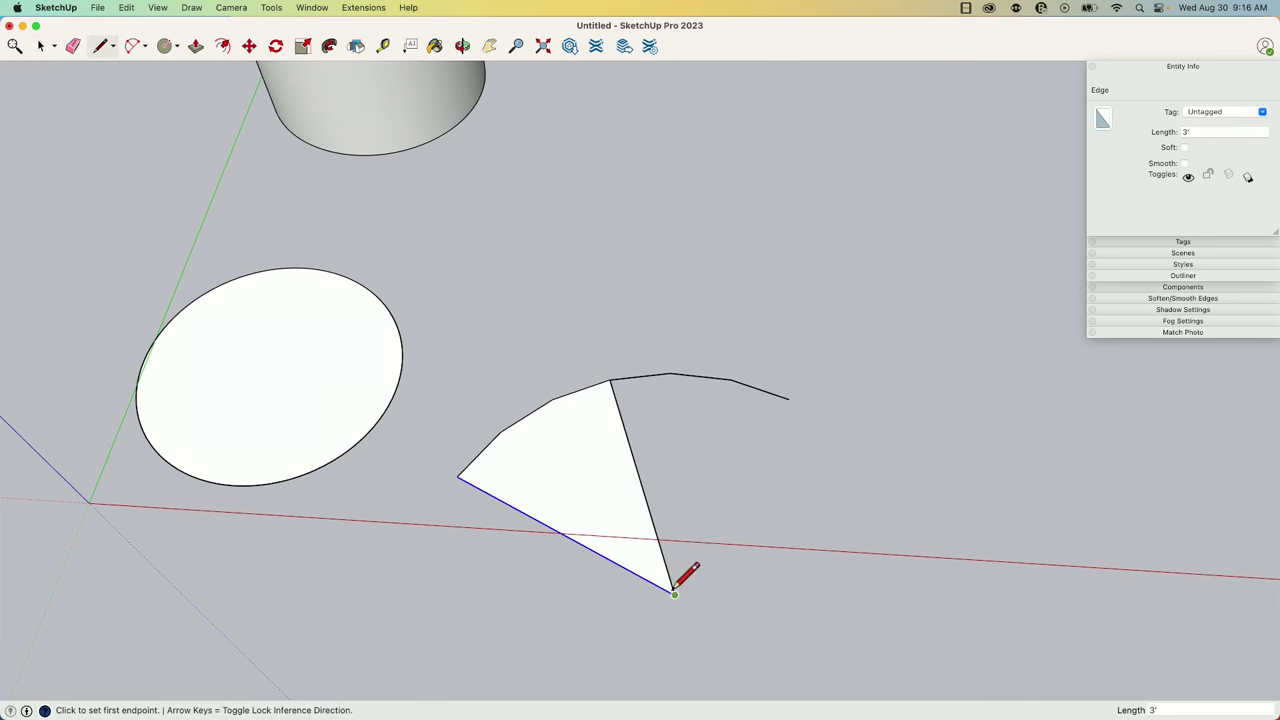
pyautogui.click(527, 415)
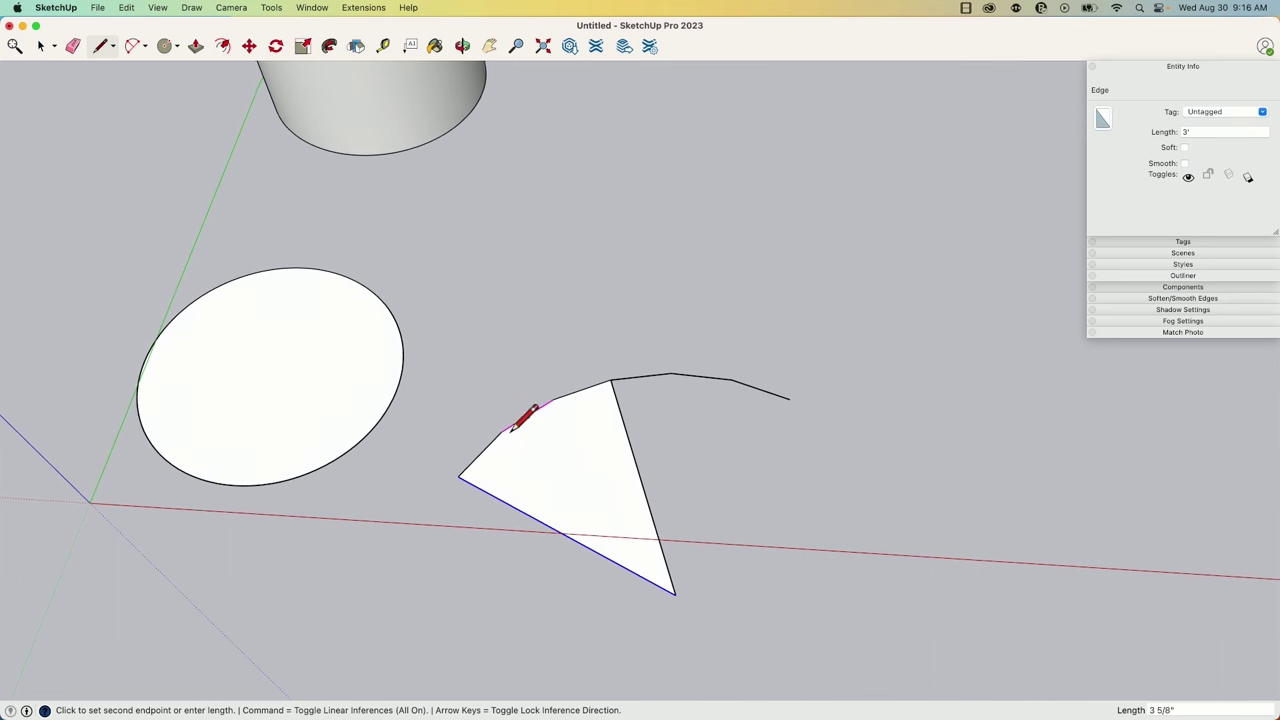
pyautogui.press('space')
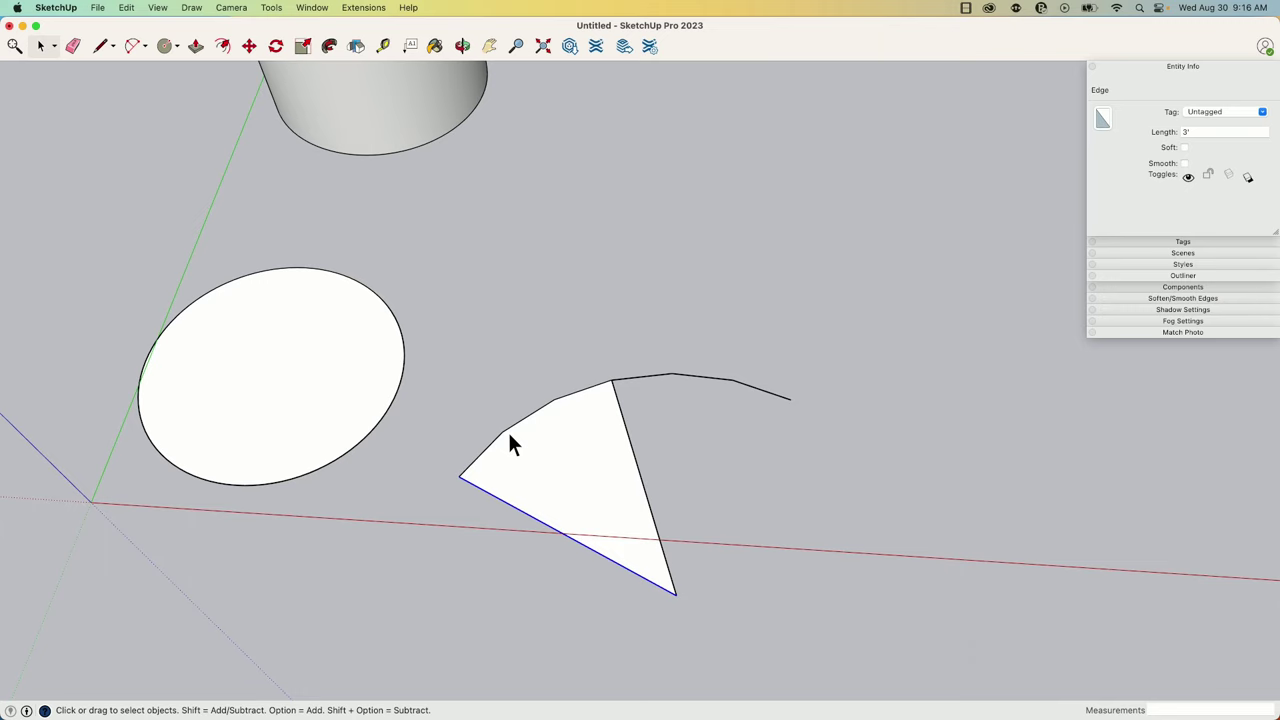
# Orbit to a perspective view showing the cylinder, the circle and the wedge face together.
pyautogui.moveTo(510, 436); pyautogui.dragTo(649, 381, button='middle')
pyautogui.moveTo(563, 240); pyautogui.dragTo(495, 360, button='middle')
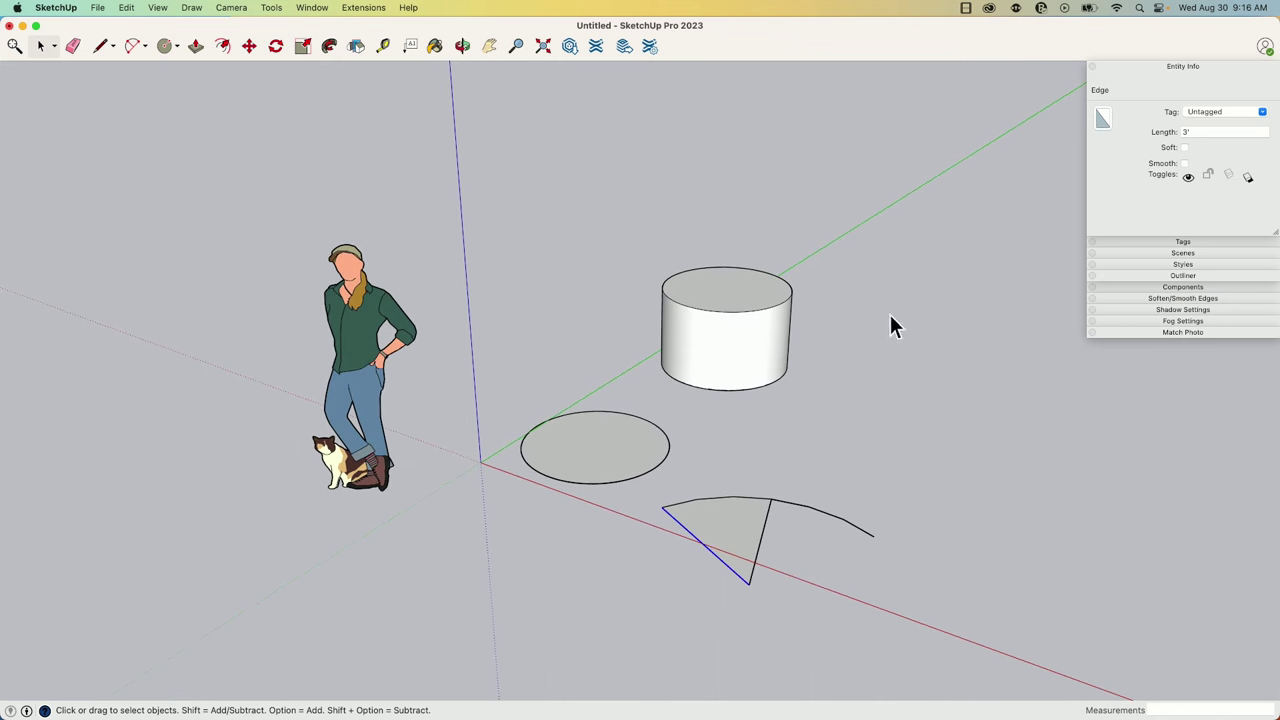
pyautogui.moveTo(891, 319); pyautogui.dragTo(819, 382, button='middle')
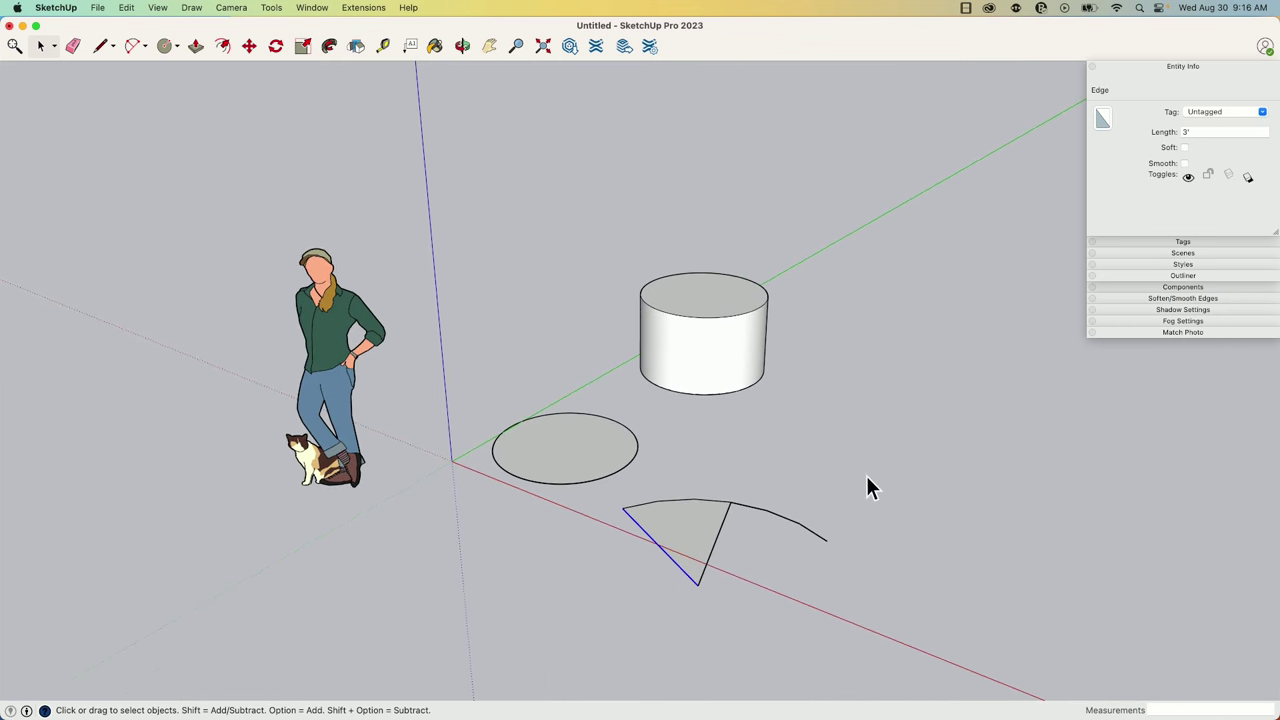
pyautogui.moveTo(866, 477); pyautogui.dragTo(479, 391, button='middle')
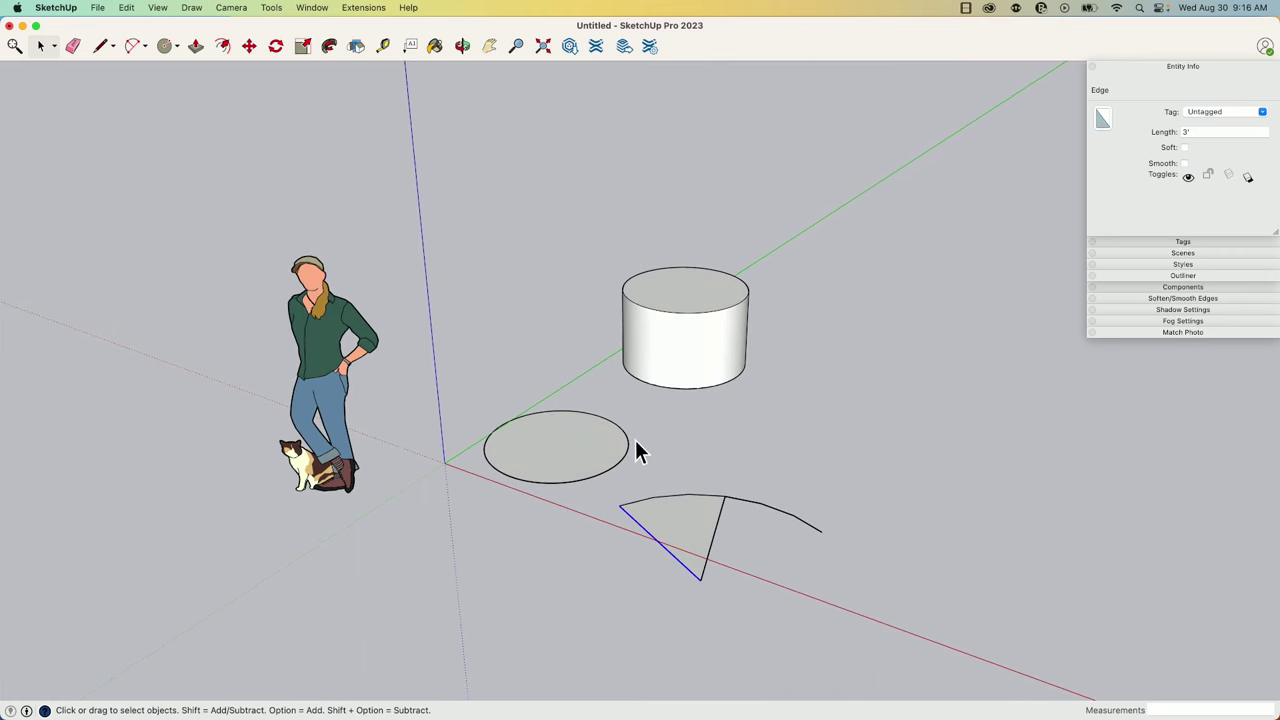
pyautogui.moveTo(614, 466); pyautogui.dragTo(600, 492, button='middle')
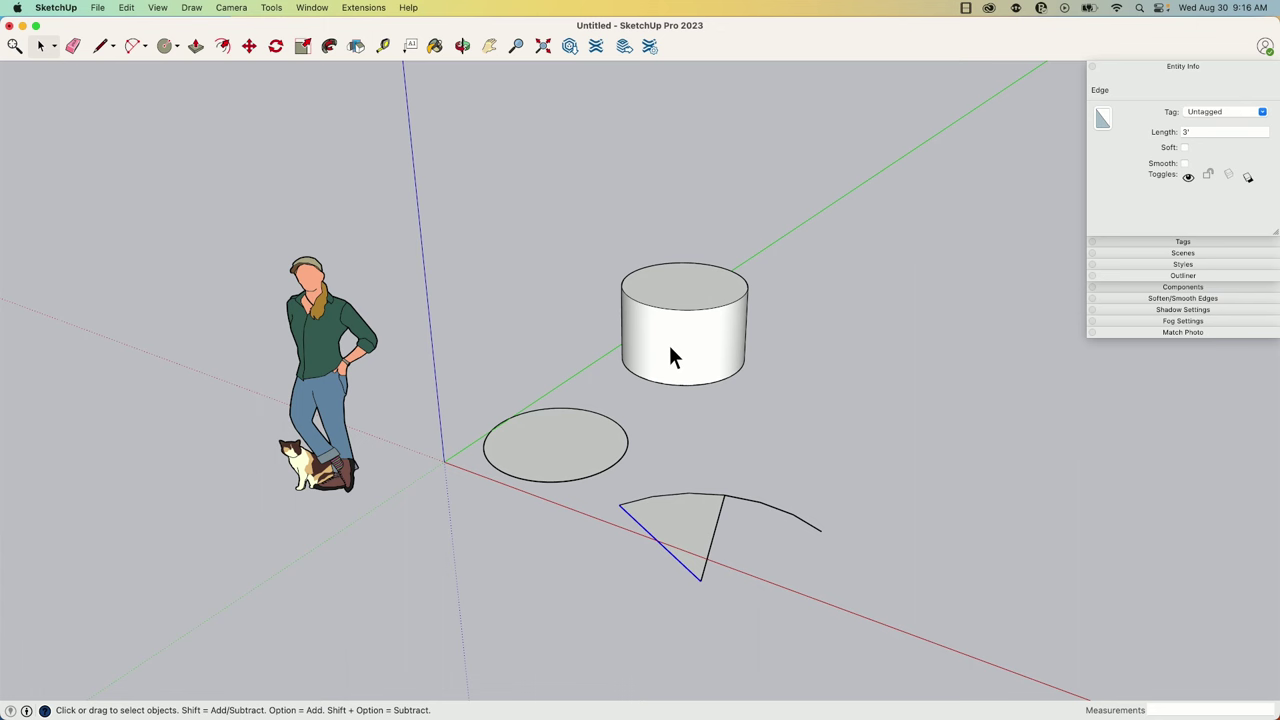
pyautogui.moveTo(650, 340); pyautogui.dragTo(397, 343, button='middle')
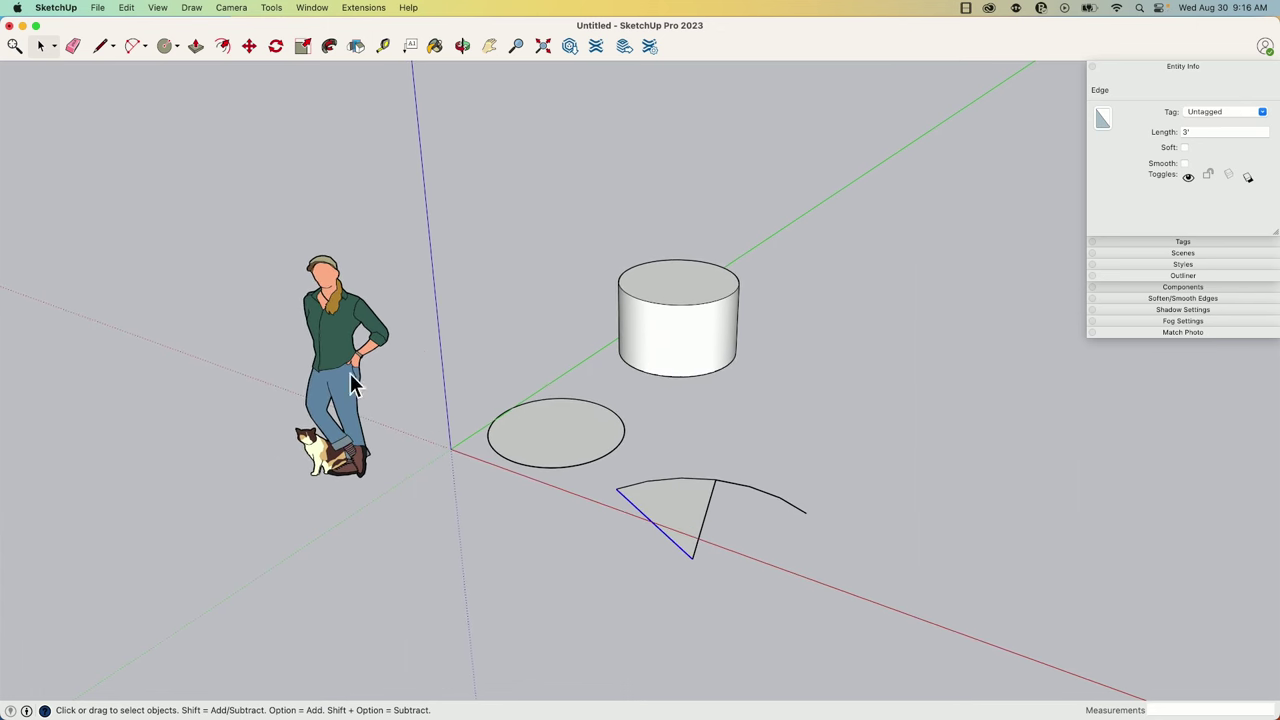
pyautogui.hotkey('shift', 'z')
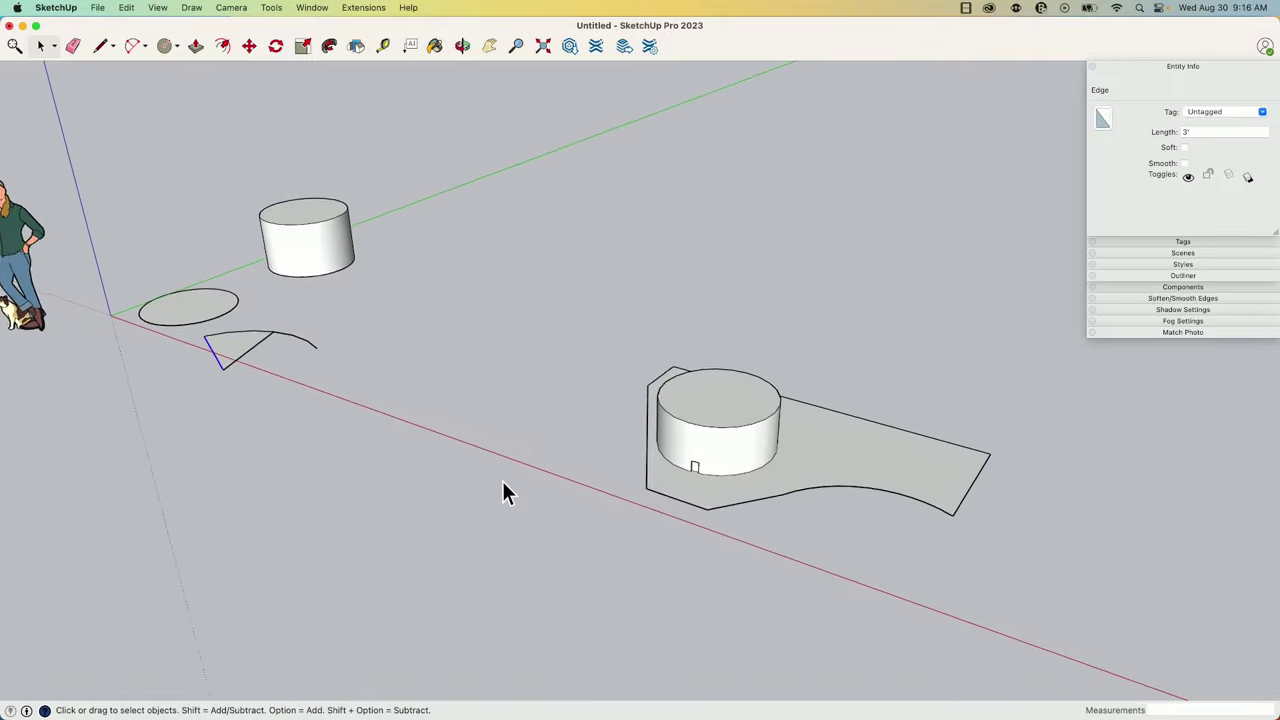
pyautogui.moveTo(503, 491)
pyautogui.mouseDown(button='middle')
pyautogui.moveTo(634, 429)
pyautogui.moveTo(277, 286)
pyautogui.moveTo(380, 420)
pyautogui.moveTo(586, 474)
pyautogui.mouseUp(button='middle')
pyautogui.press('e')
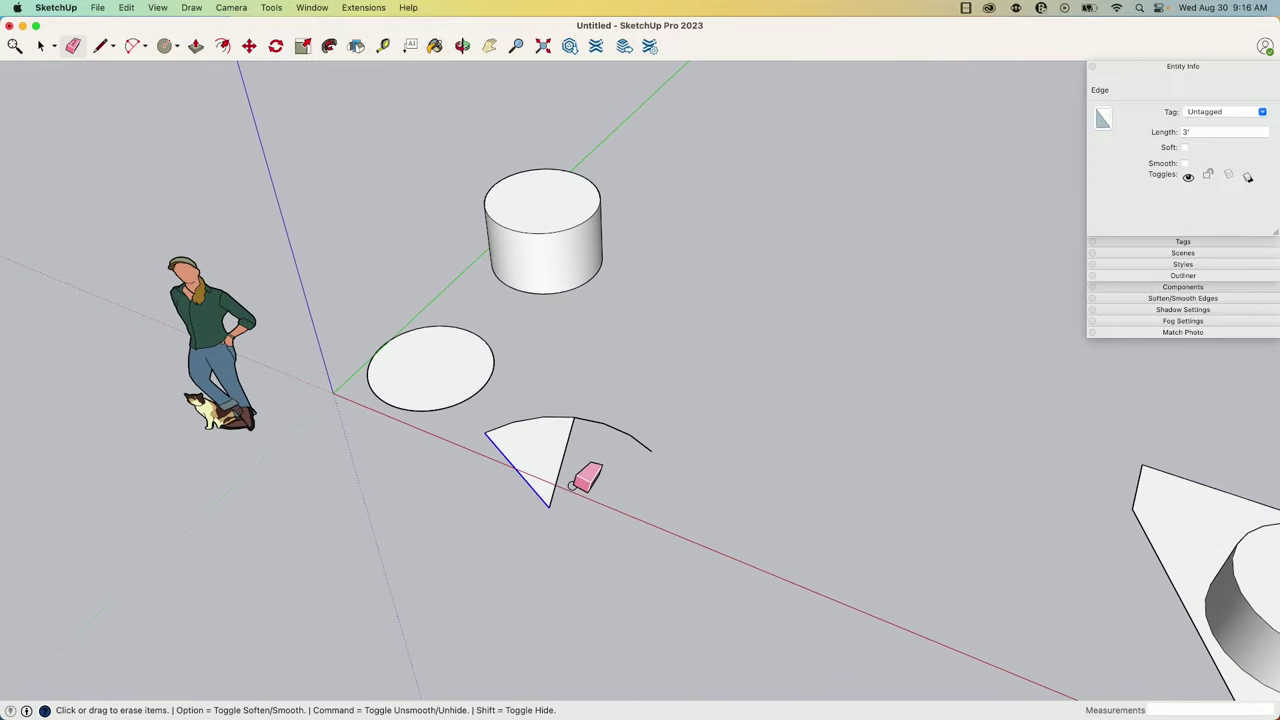
pyautogui.moveTo(537, 506); pyautogui.dragTo(551, 400)
pyautogui.moveTo(465, 395)
pyautogui.mouseDown(button='middle')
pyautogui.moveTo(486, 371)
pyautogui.moveTo(737, 394)
pyautogui.moveTo(909, 331)
pyautogui.moveTo(934, 337)
pyautogui.moveTo(1006, 466)
pyautogui.mouseUp(button='middle')
pyautogui.press('space')
pyautogui.click(982, 476)
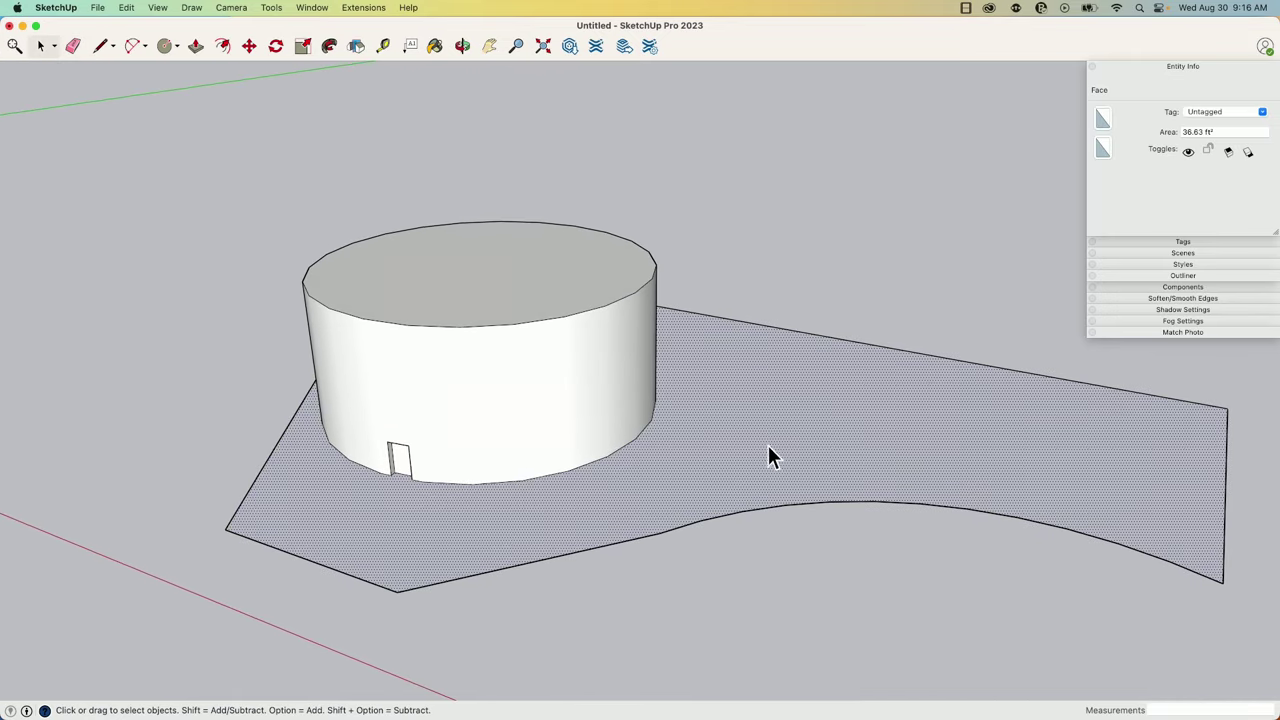
pyautogui.scroll(2, 625, 503)
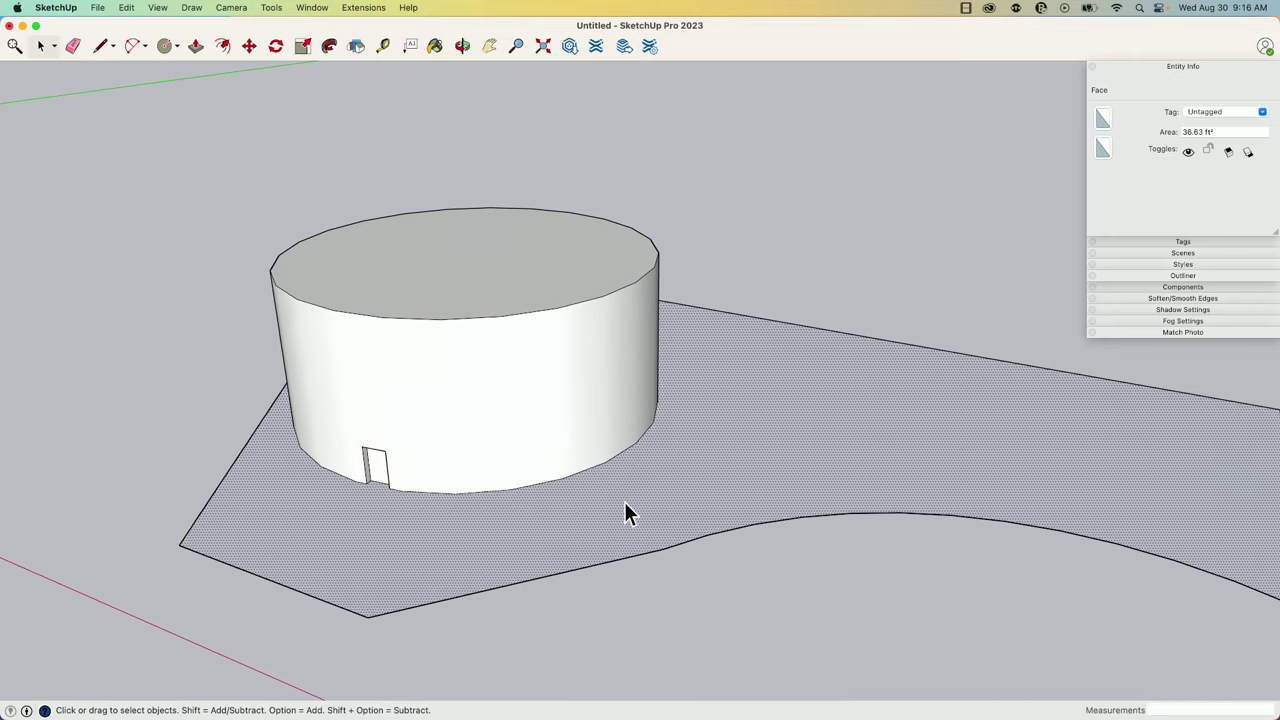
pyautogui.click(751, 528)
pyautogui.click(750, 525)
pyautogui.moveTo(750, 525); pyautogui.dragTo(573, 383, button='middle')
pyautogui.click(542, 337)
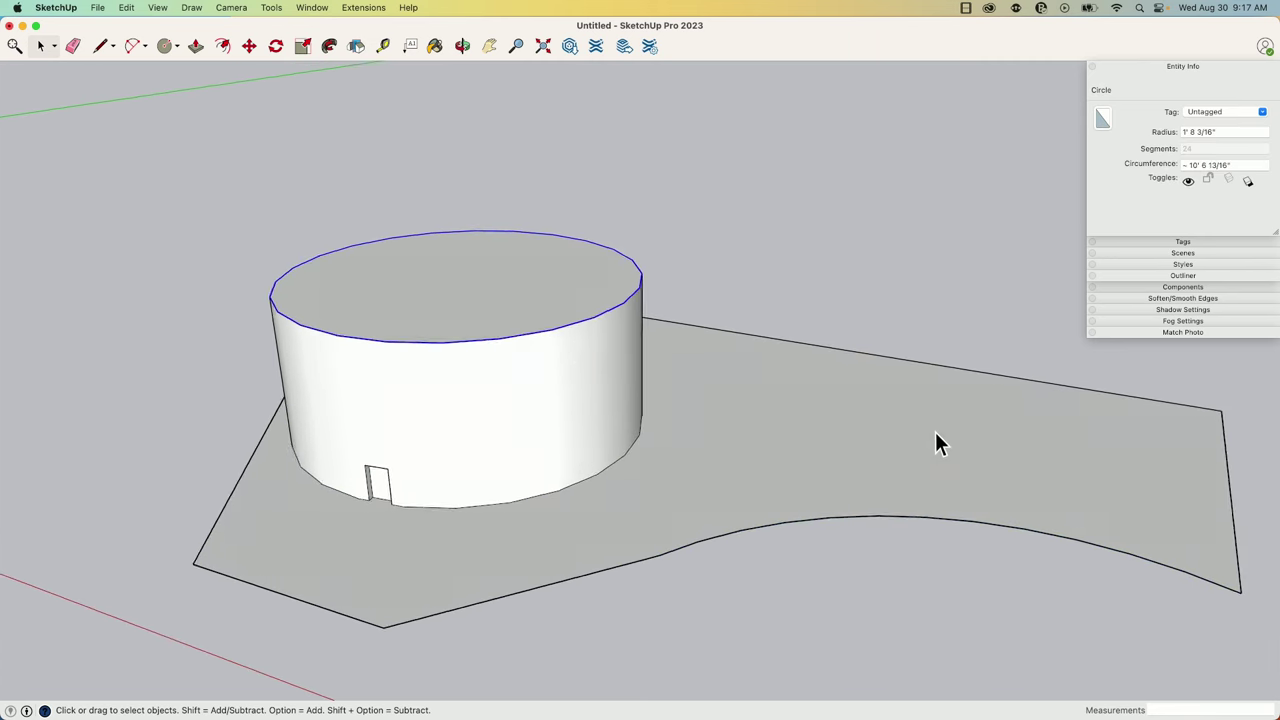
pyautogui.moveTo(937, 443); pyautogui.dragTo(451, 390, button='middle')
pyautogui.moveTo(297, 507); pyautogui.dragTo(935, 476, button='middle')
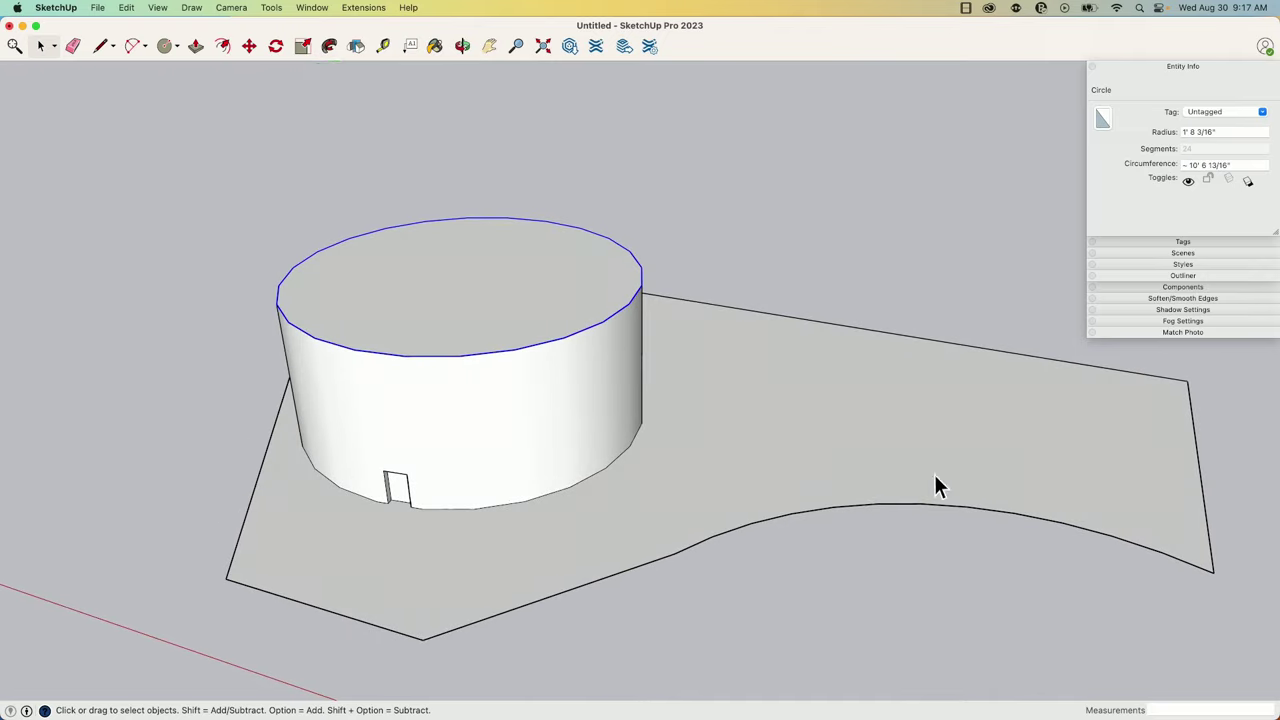
pyautogui.moveTo(440, 552); pyautogui.dragTo(705, 470, button='middle')
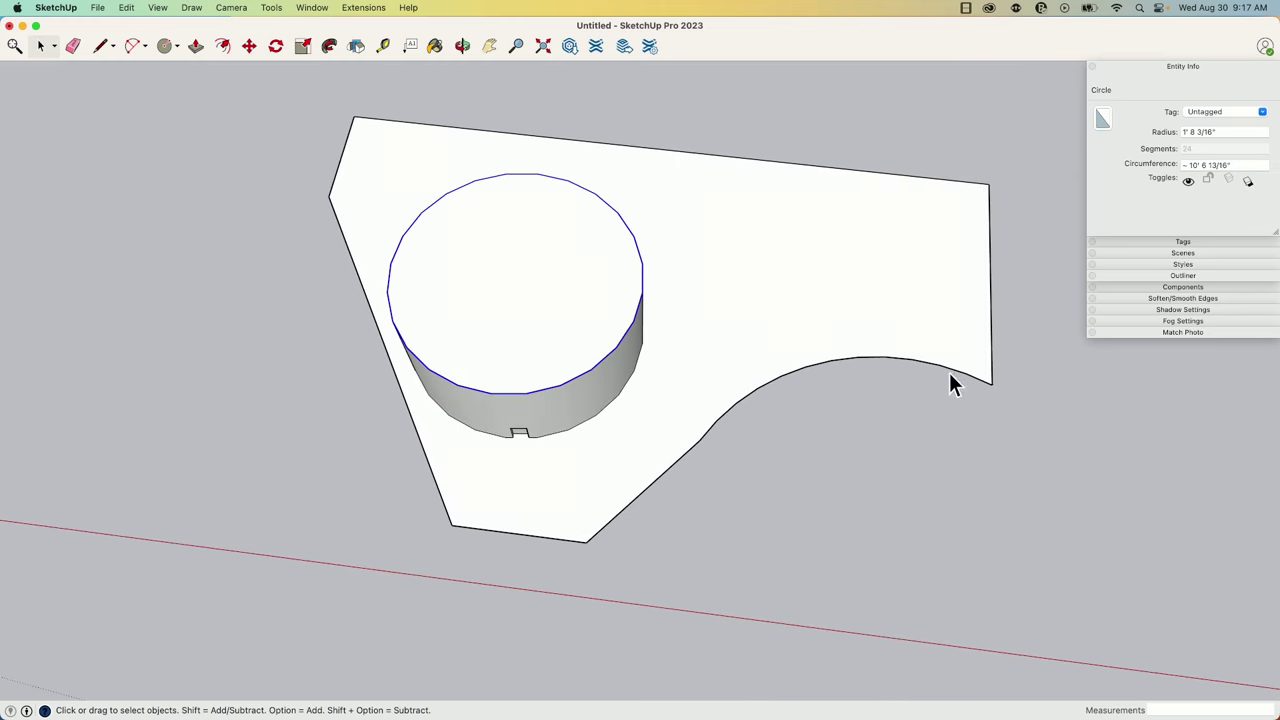
pyautogui.moveTo(952, 385); pyautogui.dragTo(782, 417, button='middle')
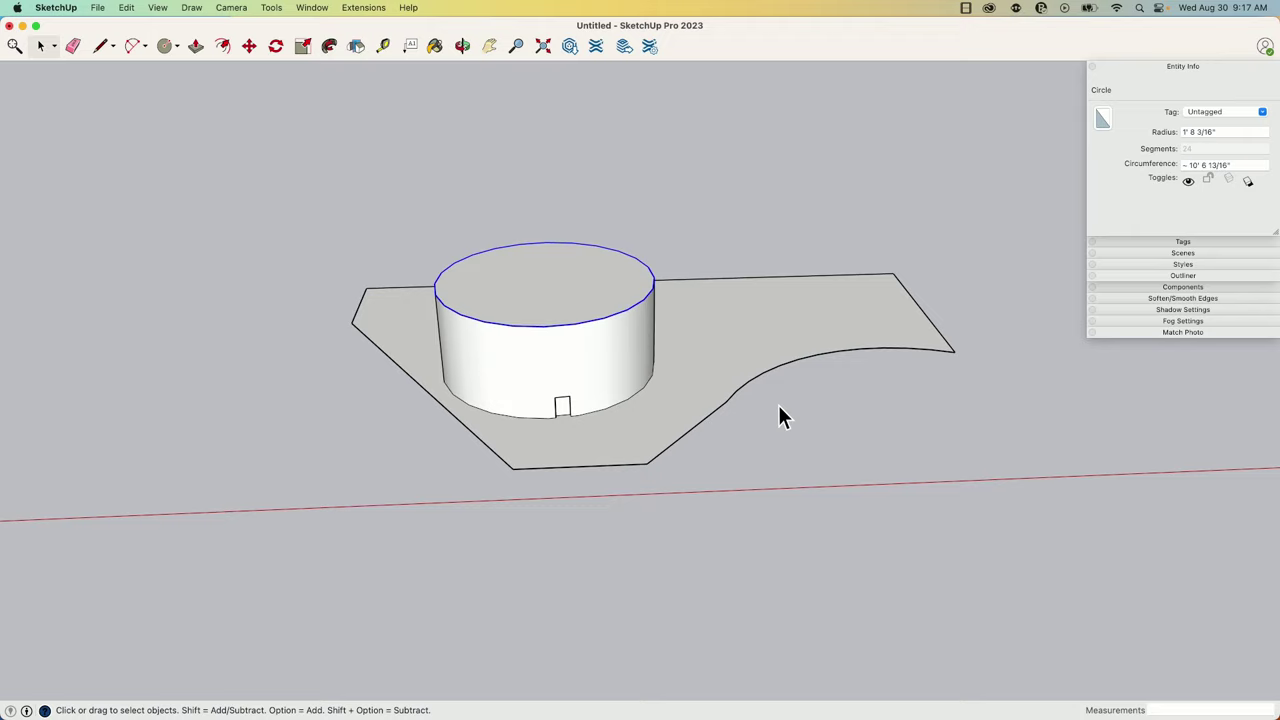
pyautogui.press('super+2')
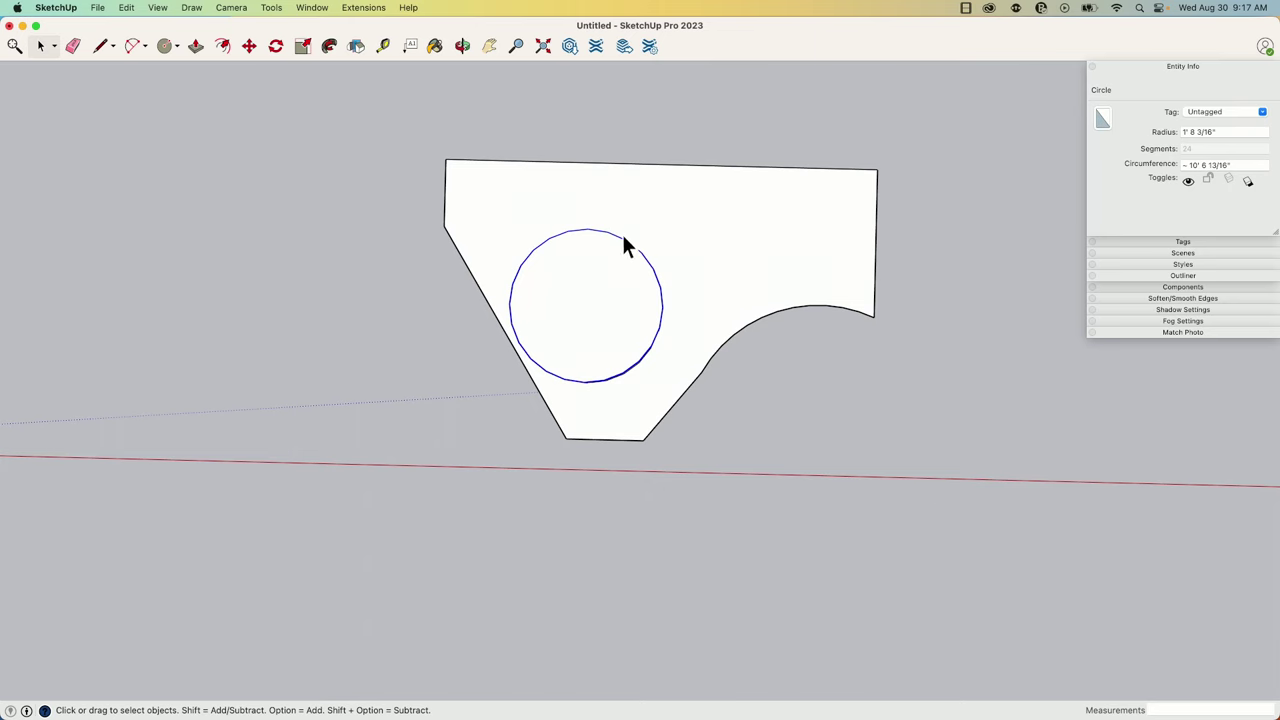
pyautogui.press('super+1')
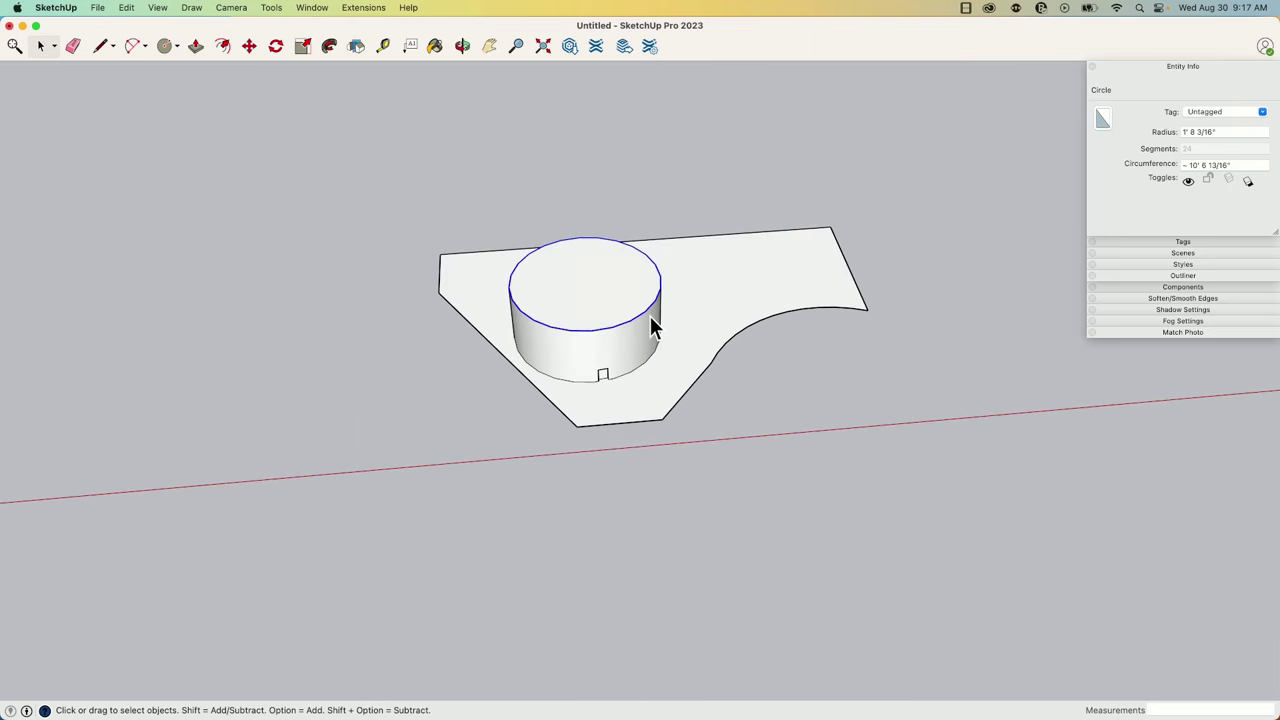
pyautogui.scroll(5, 650, 316)
pyautogui.scroll(2, 705, 437)
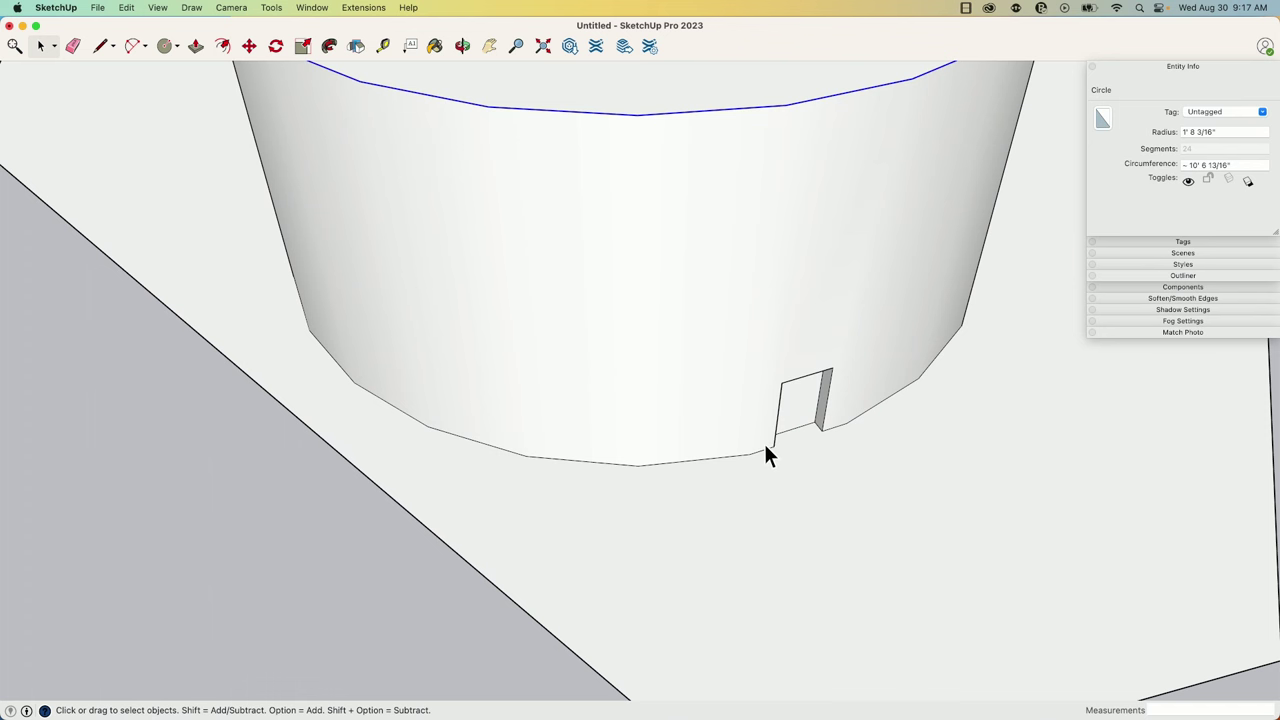
pyautogui.moveTo(384, 393); pyautogui.dragTo(686, 467, button='middle')
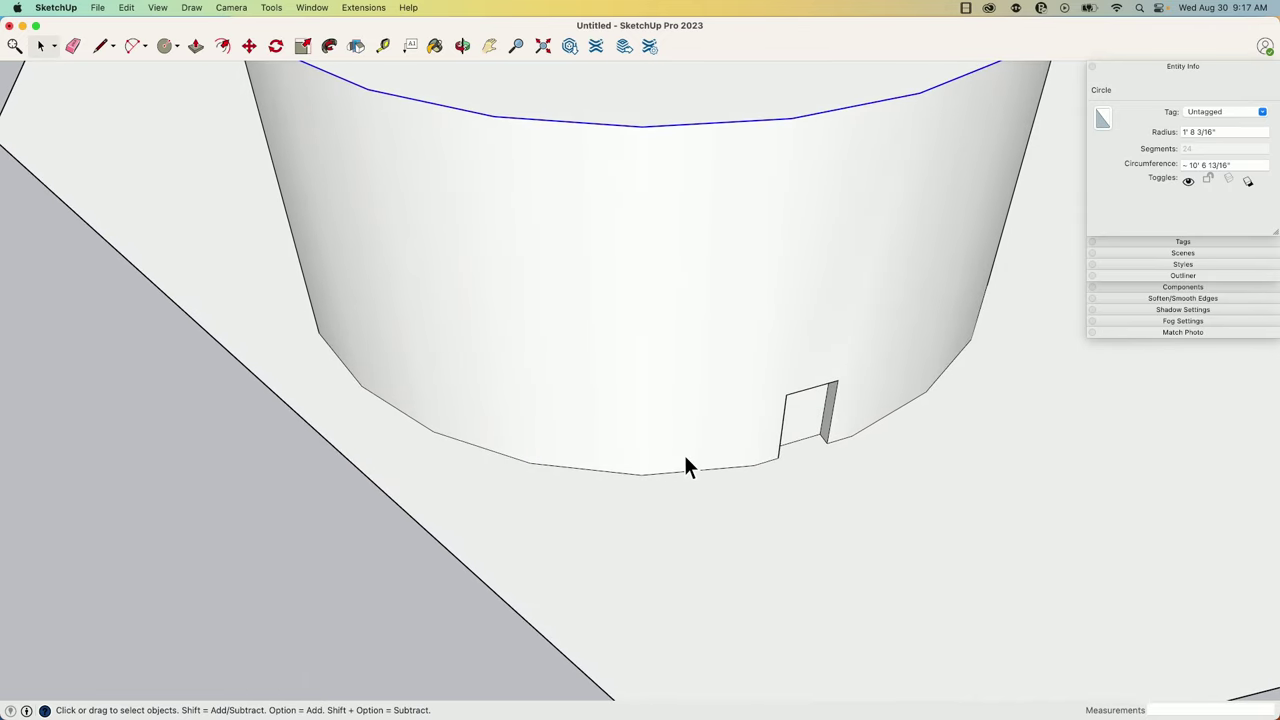
# Turn on View > Hidden Geometry and look down on the cylinder.
pyautogui.click(157, 8)
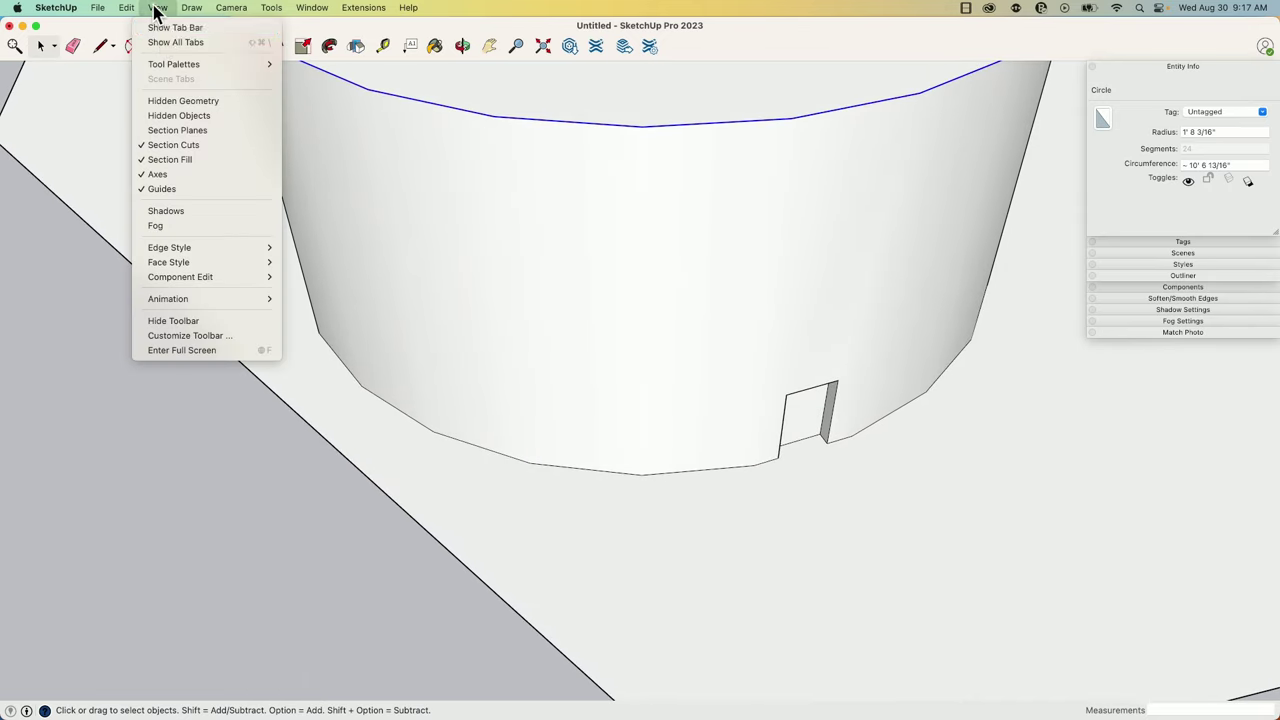
pyautogui.click(183, 101)
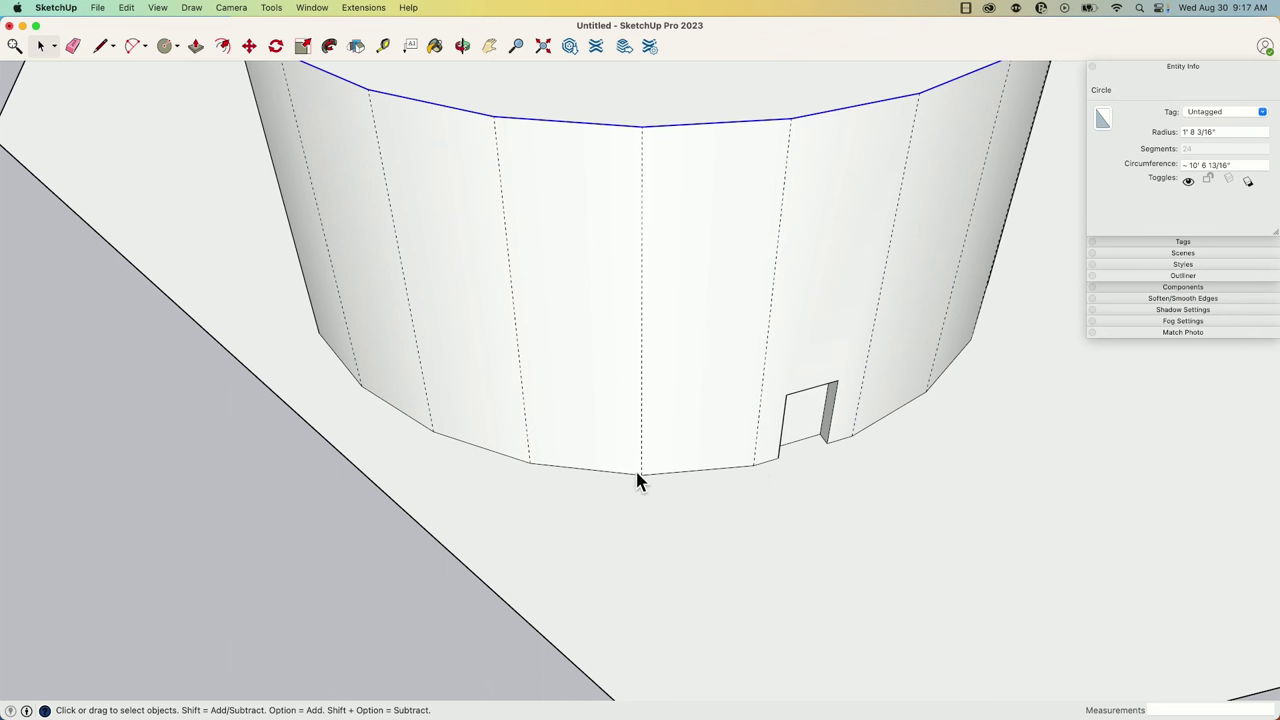
pyautogui.scroll(-2, 452, 399)
pyautogui.moveTo(446, 400); pyautogui.dragTo(817, 346, button='middle')
# Orbit and zoom around the 24-segment cylinder and its doorway notch to inspect the dashed edges.
pyautogui.scroll(2, 834, 413)
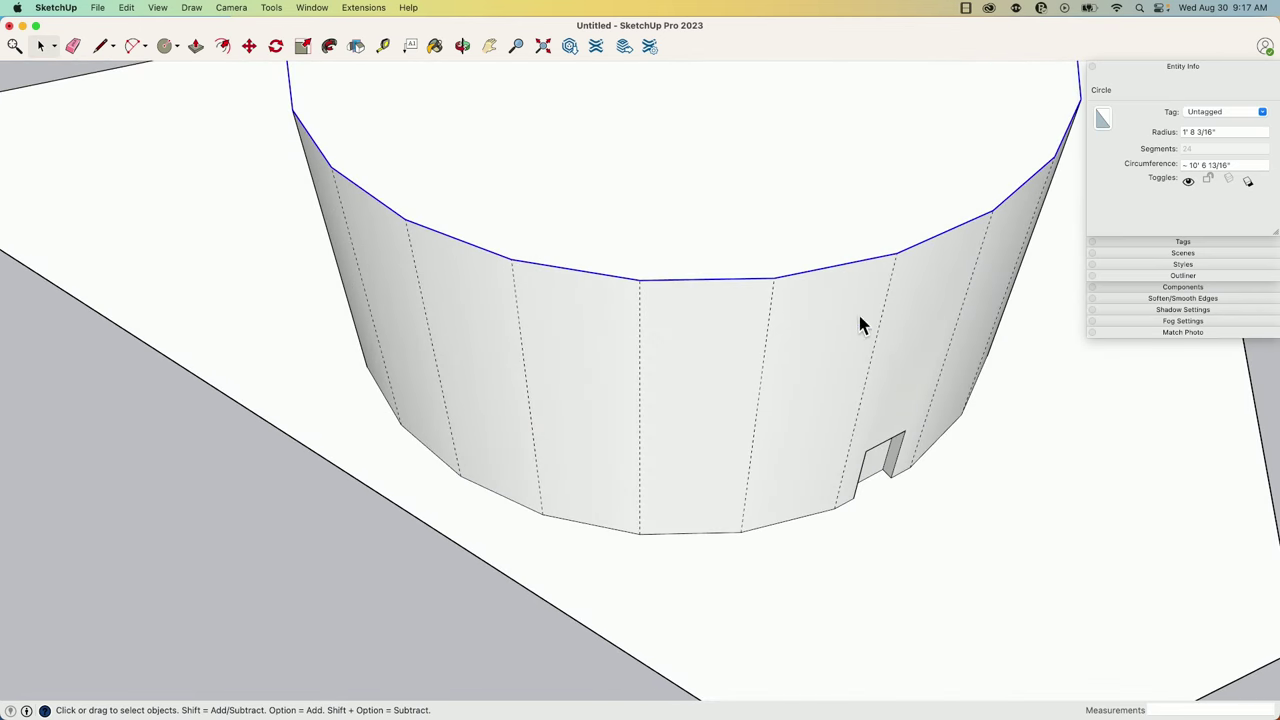
pyautogui.scroll(-2, 852, 280)
pyautogui.moveTo(852, 280); pyautogui.dragTo(503, 380, button='middle')
pyautogui.scroll(2, 570, 268)
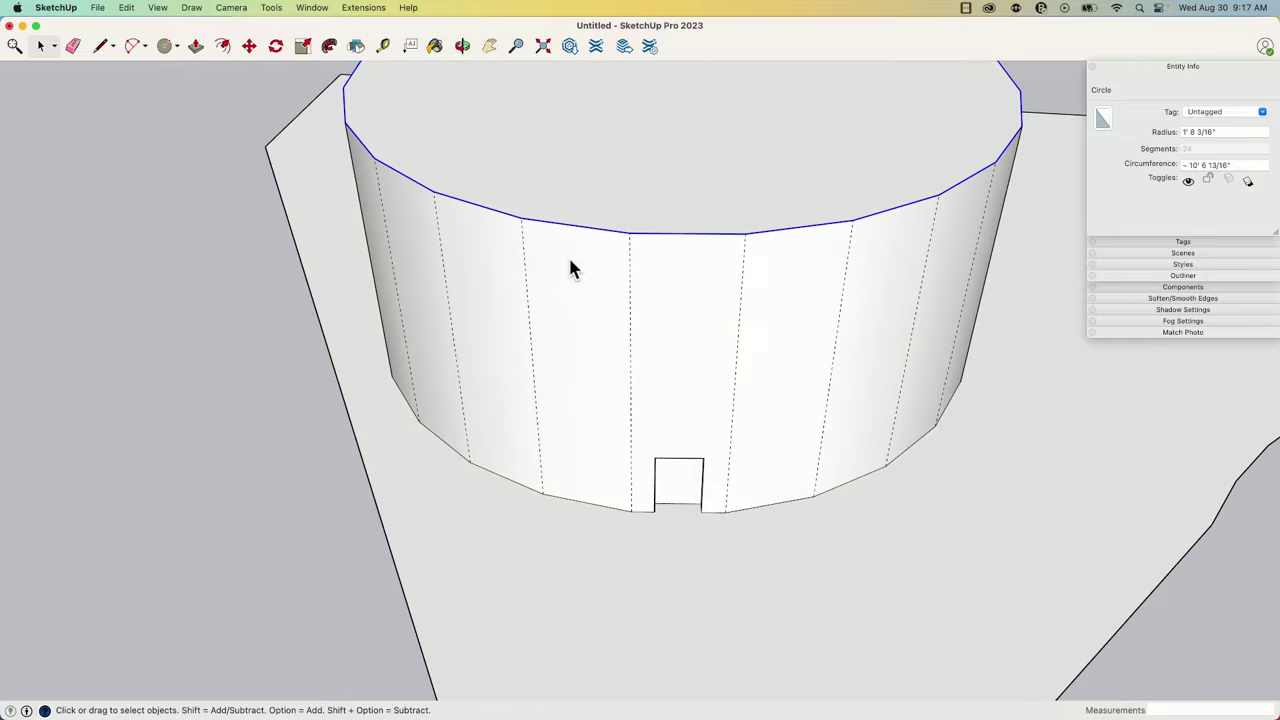
pyautogui.scroll(-2, 570, 268)
pyautogui.moveTo(646, 406); pyautogui.dragTo(674, 557, button='middle')
pyautogui.scroll(2, 828, 553)
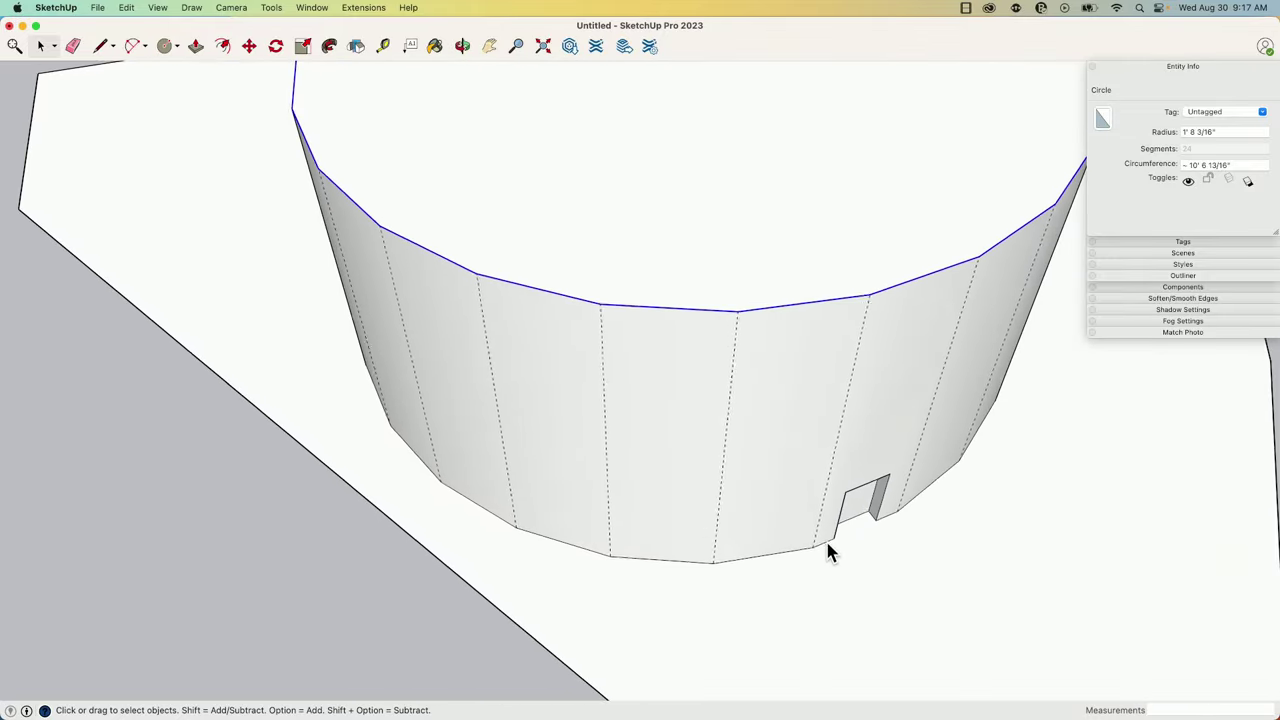
pyautogui.moveTo(826, 552); pyautogui.dragTo(794, 317, button='middle')
pyautogui.moveTo(575, 258); pyautogui.dragTo(729, 292, button='middle')
pyautogui.scroll(-6, 537, 314)
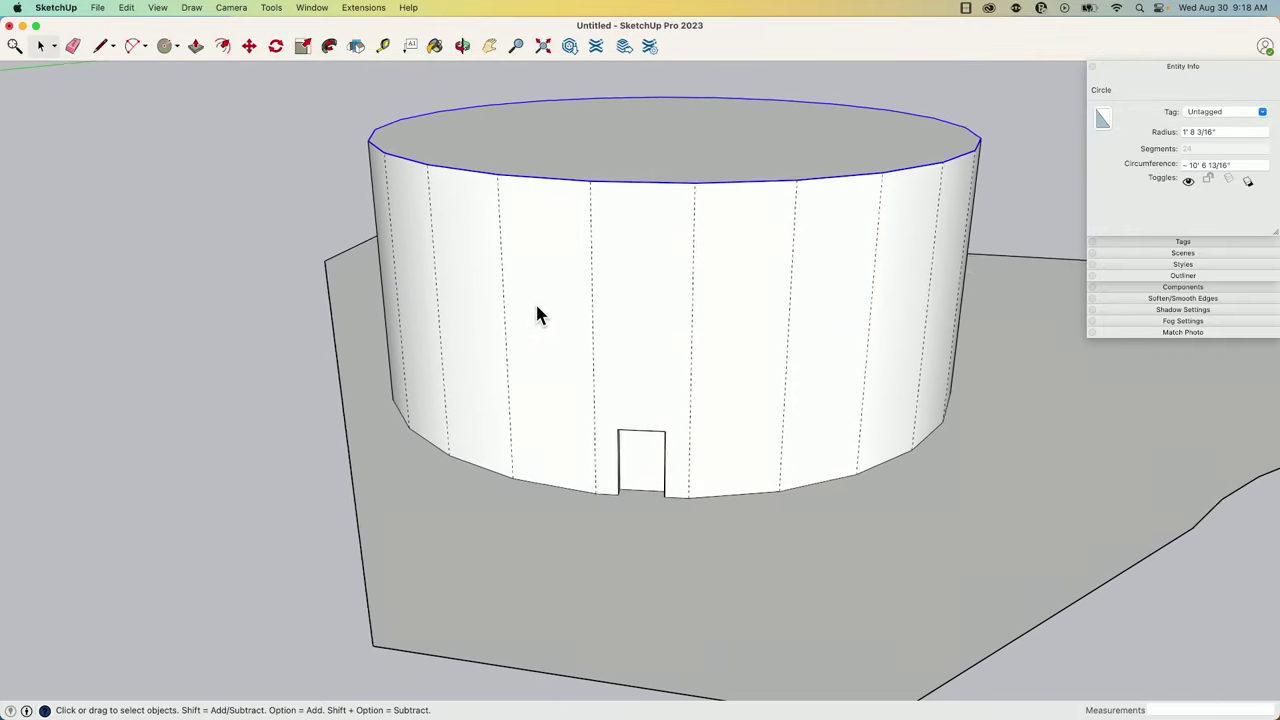
pyautogui.moveTo(228, 68); pyautogui.dragTo(857, 465, button='middle')
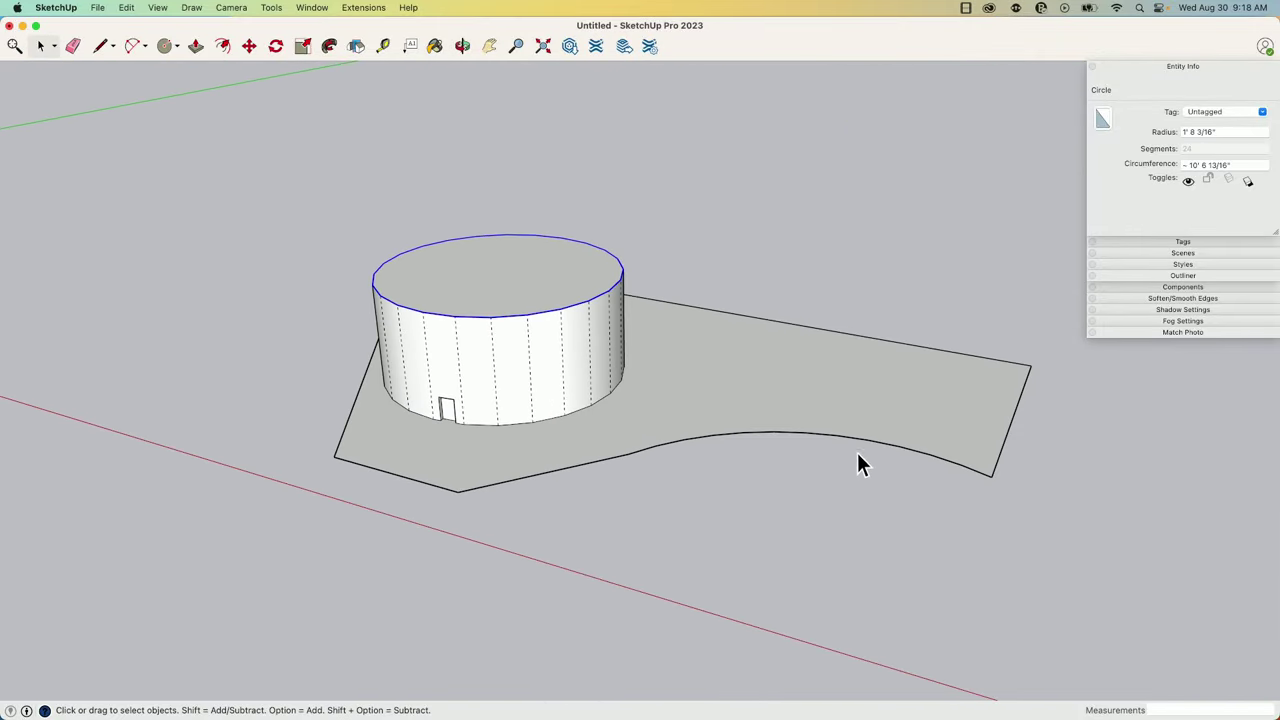
# Turn View > Hidden Geometry off so the dashed segment edges disappear.
pyautogui.click(155, 8)
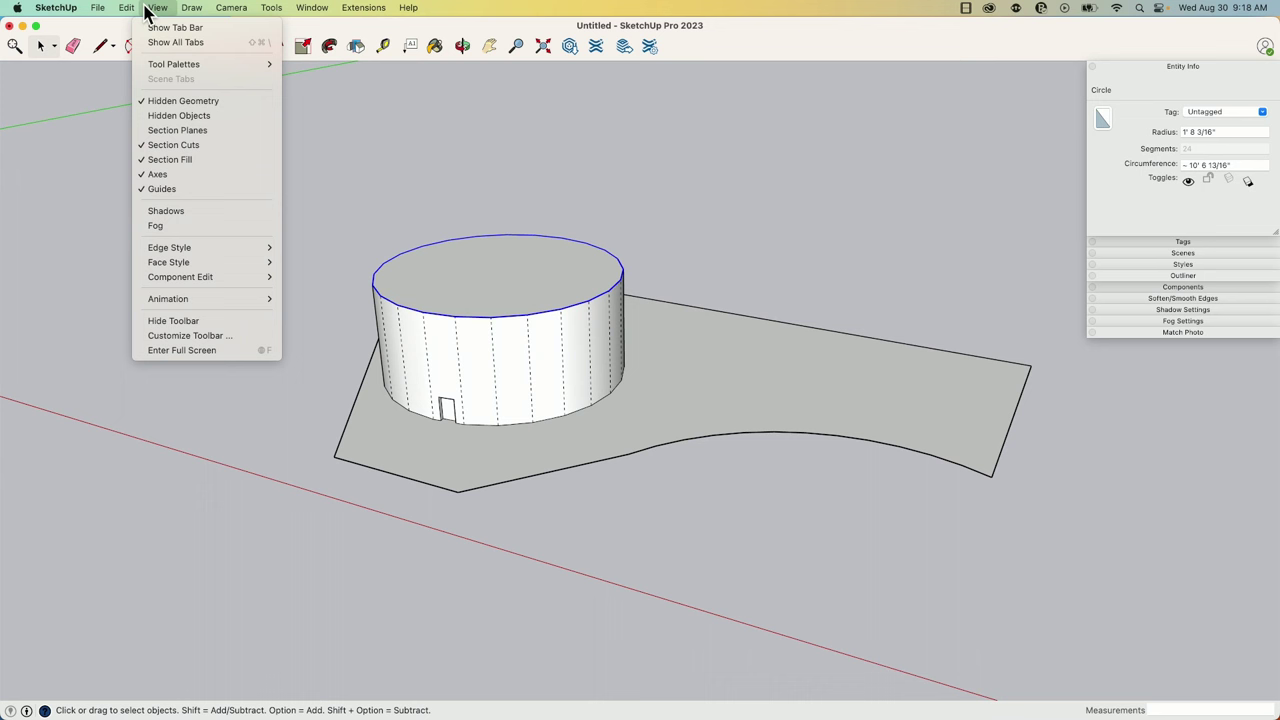
pyautogui.click(180, 101)
pyautogui.moveTo(629, 366); pyautogui.dragTo(540, 492, button='middle')
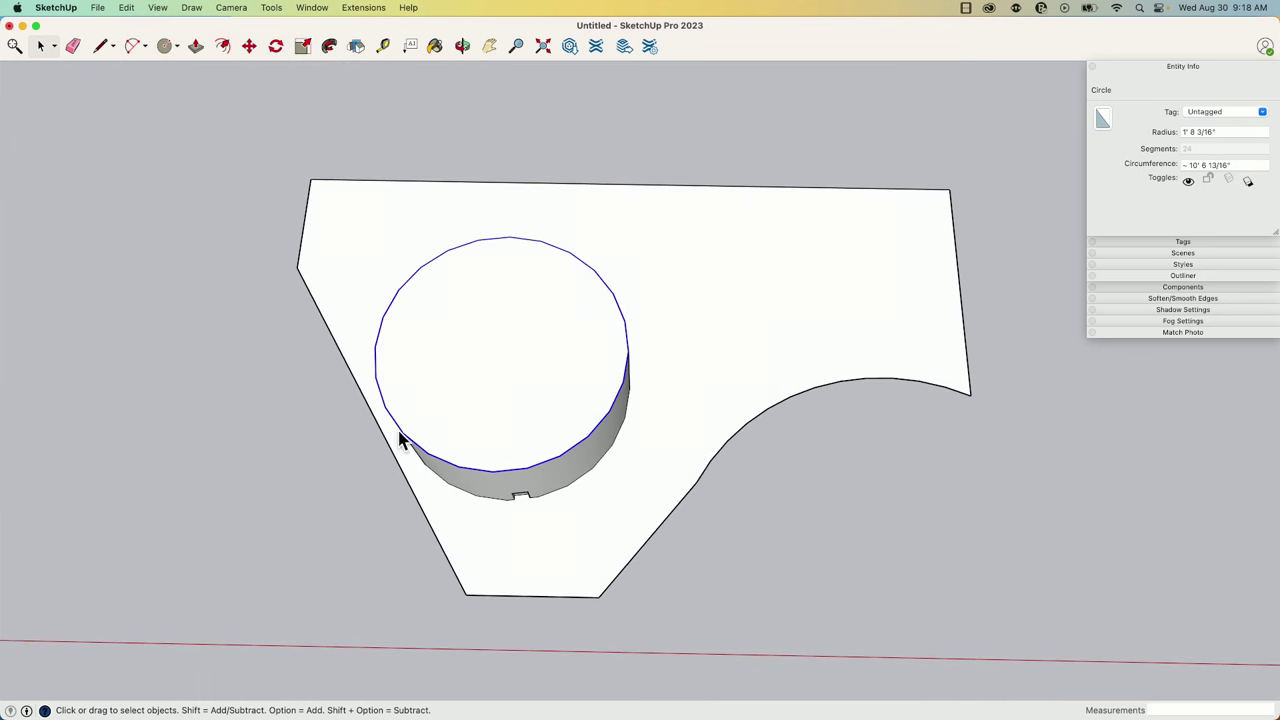
# Pan and zoom to a low side view of the washer and the circle/arc profile.
pyautogui.moveTo(400, 440); pyautogui.dragTo(644, 352, button='middle')
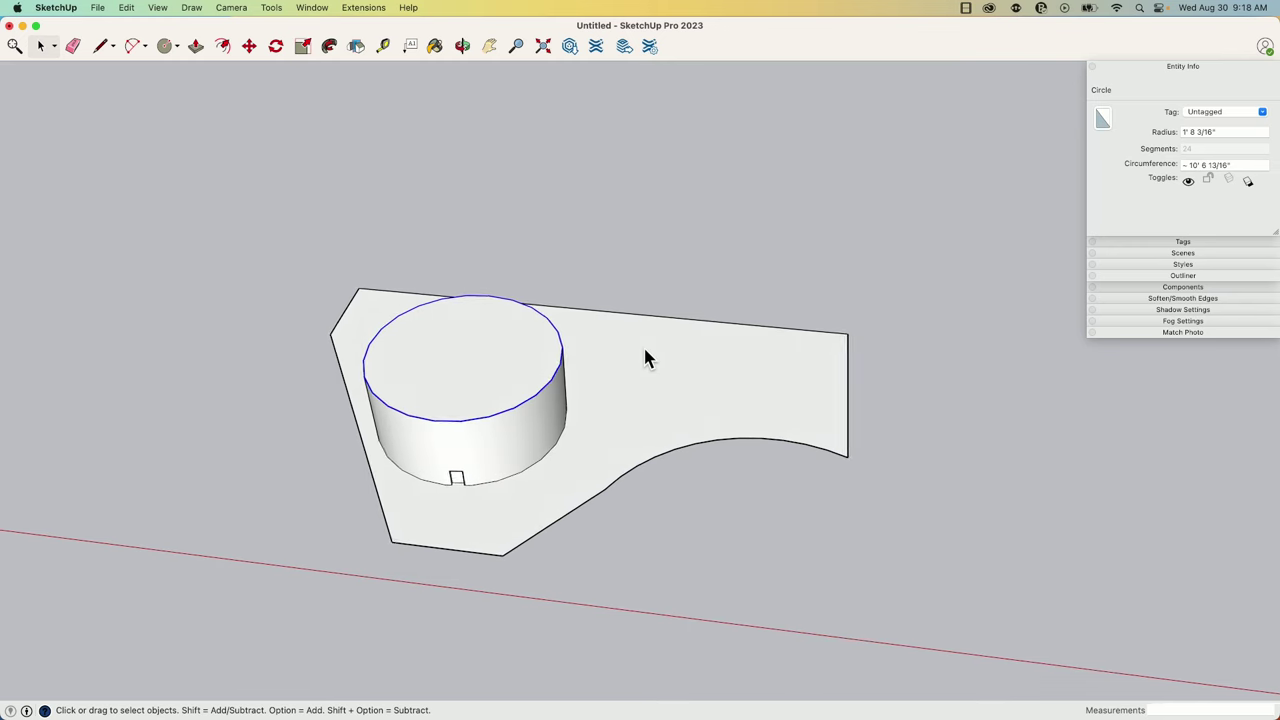
pyautogui.hscroll(5, 645, 358)
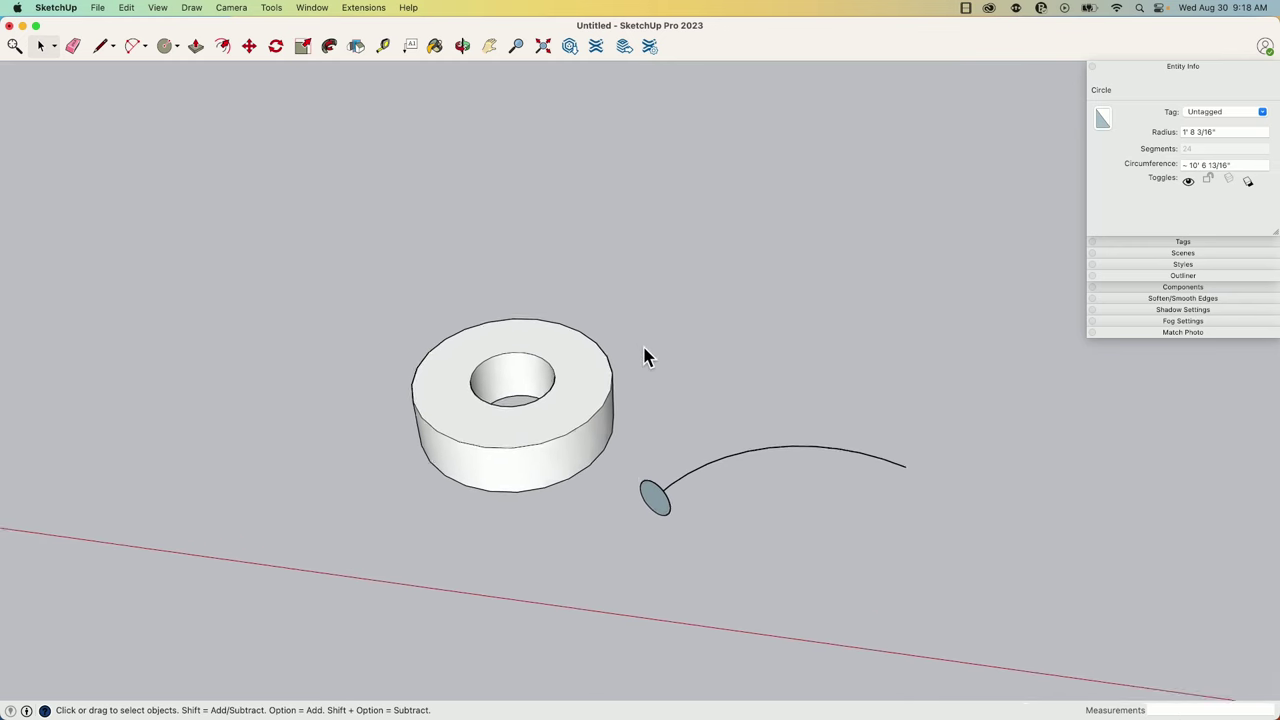
pyautogui.scroll(5, 645, 358)
pyautogui.moveTo(645, 358); pyautogui.dragTo(674, 385, button='middle')
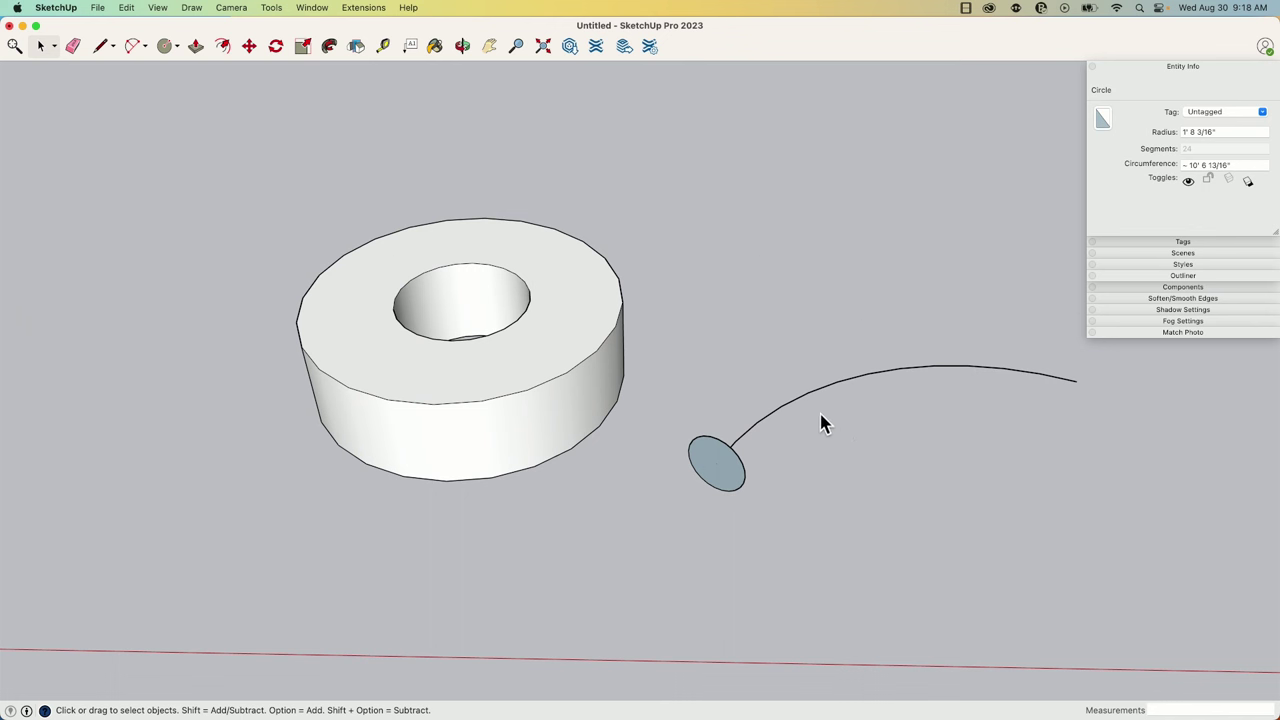
# Select the arc as the path and Follow Me the small circle along it.
pyautogui.click(786, 409)
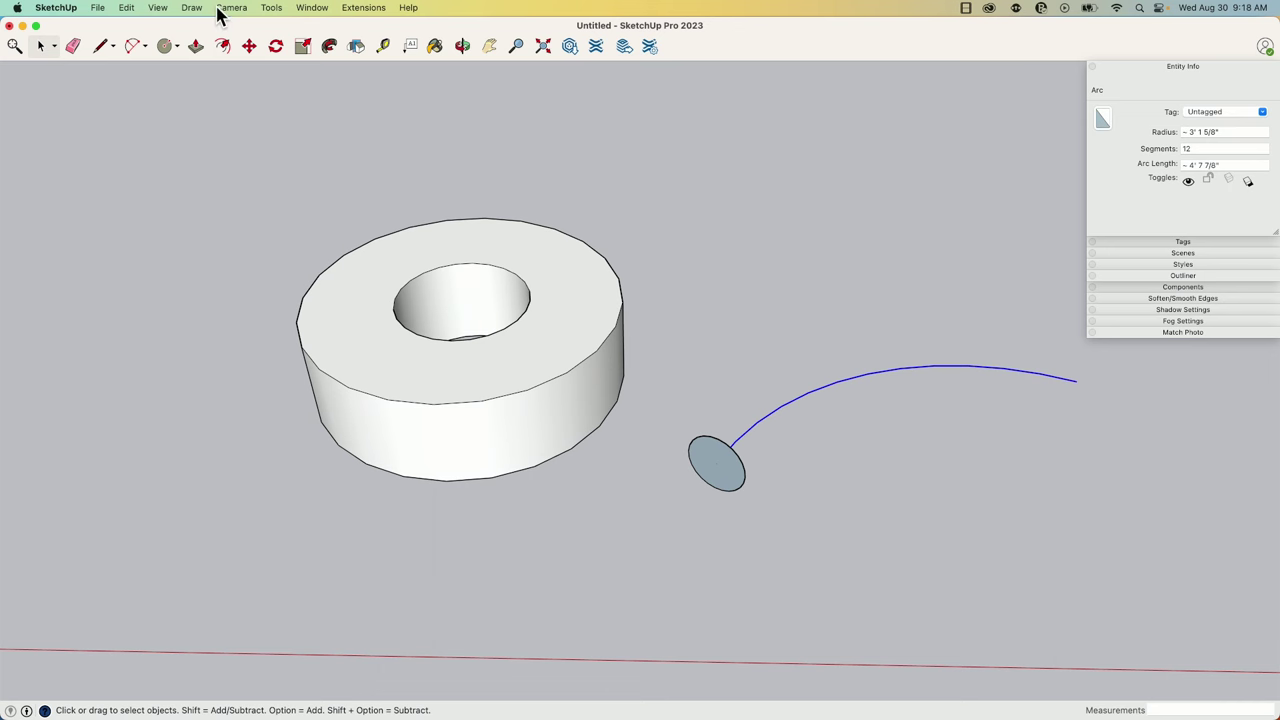
pyautogui.click(327, 47)
pyautogui.click(728, 476)
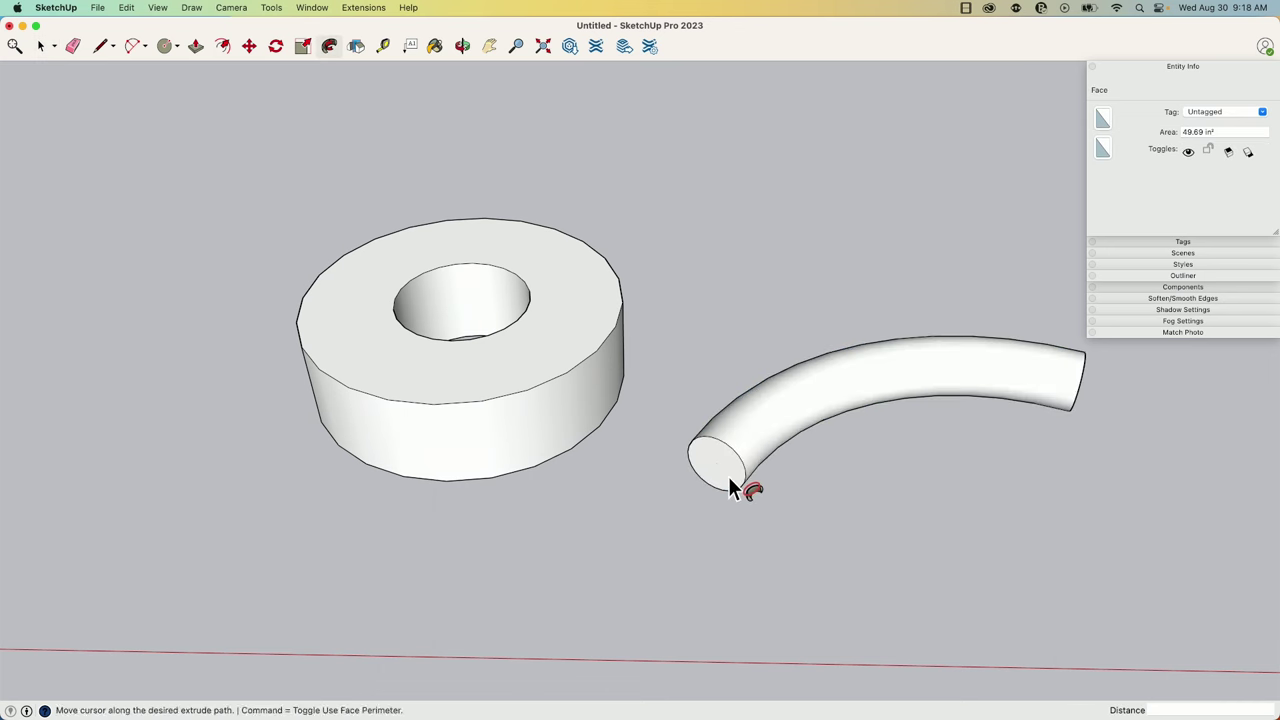
pyautogui.press('space')
# Select the new bent tube, then clear the selection and orbit around it and the washer.
pyautogui.moveTo(846, 471); pyautogui.dragTo(891, 437, button='middle')
pyautogui.click(891, 437)
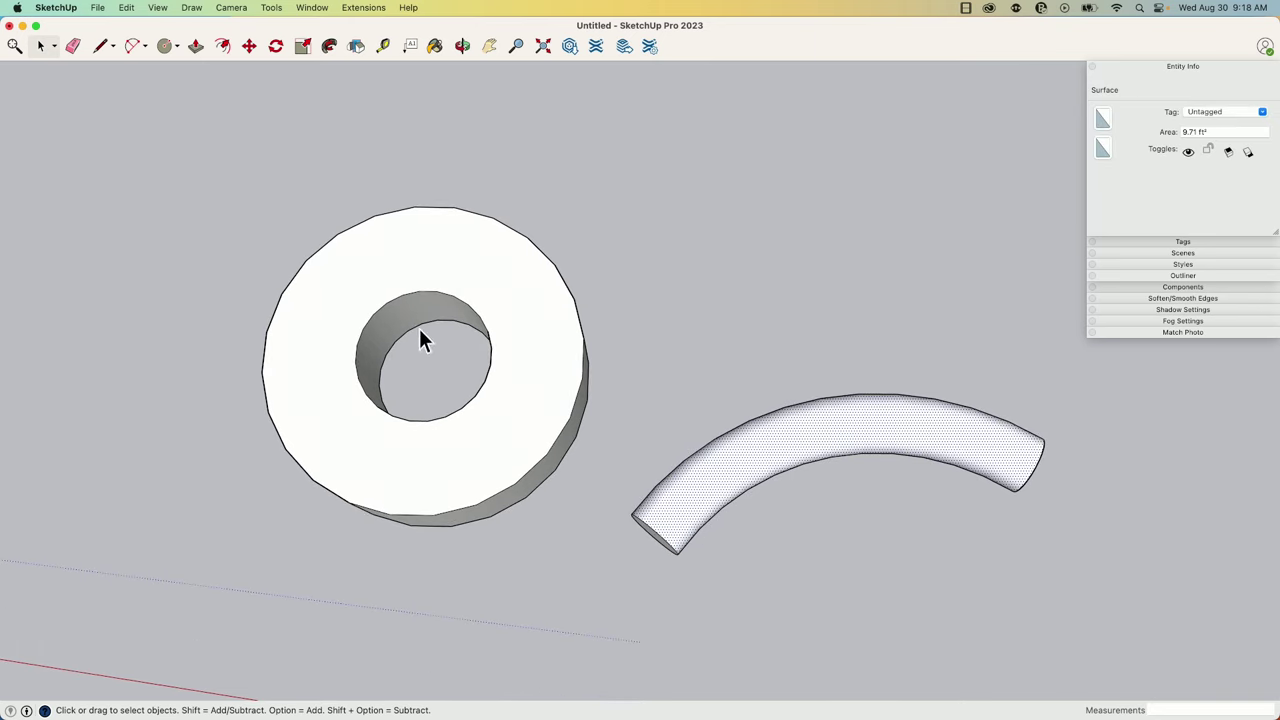
pyautogui.moveTo(620, 391); pyautogui.dragTo(695, 398, button='middle')
pyautogui.click(695, 398)
pyautogui.scroll(5, 586, 430)
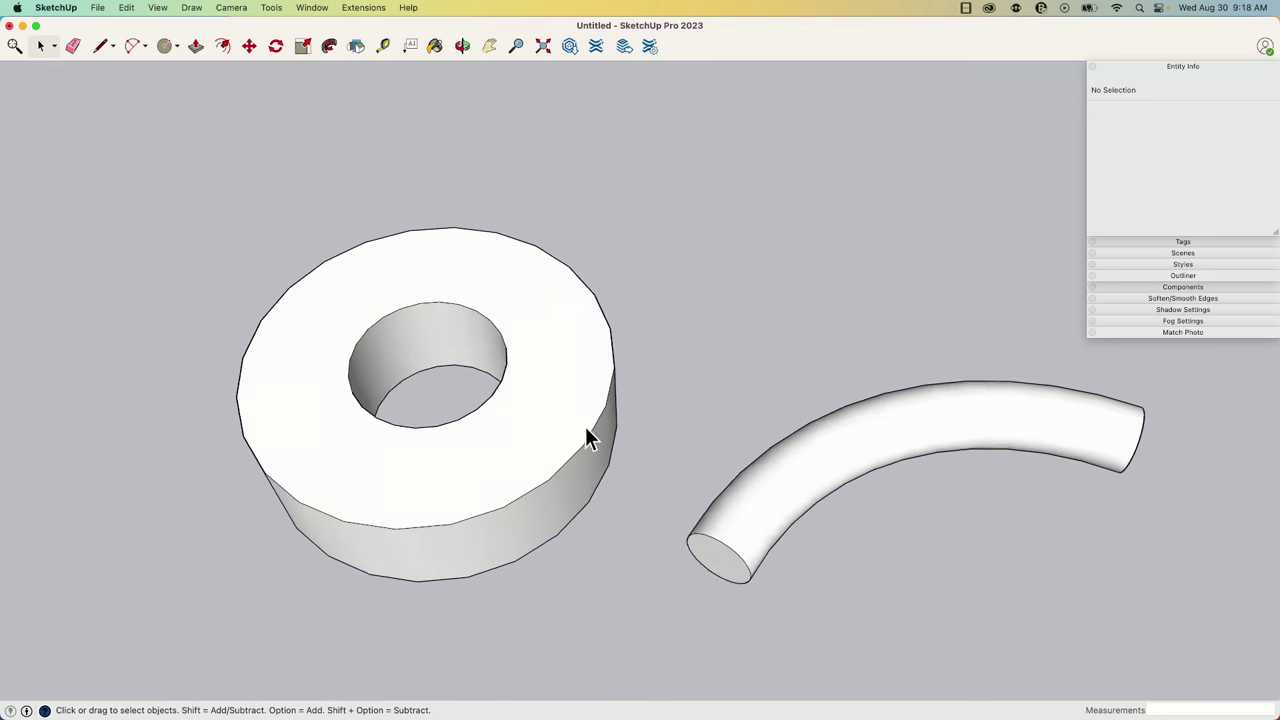
pyautogui.moveTo(589, 408); pyautogui.dragTo(692, 515, button='middle')
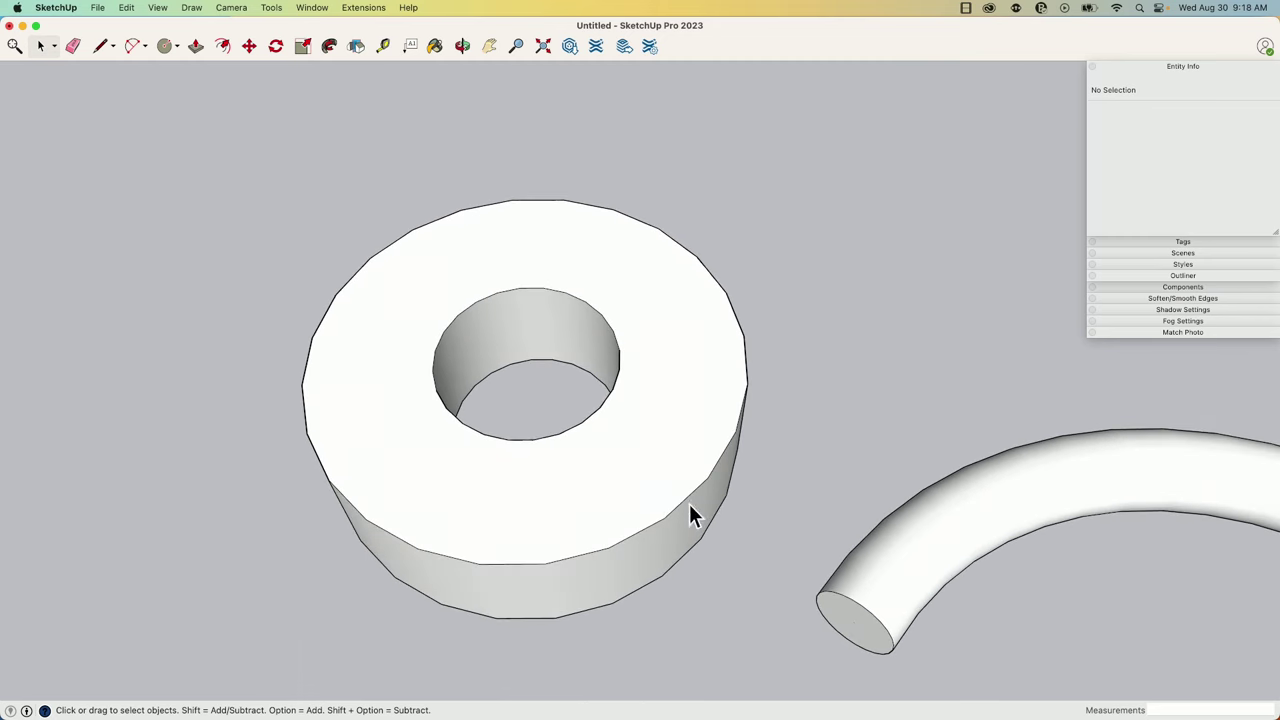
# Orbit to see the tube's end face-on and the washer from above.
pyautogui.moveTo(727, 357); pyautogui.dragTo(460, 432, button='middle')
pyautogui.moveTo(542, 320); pyautogui.dragTo(468, 376, button='middle')
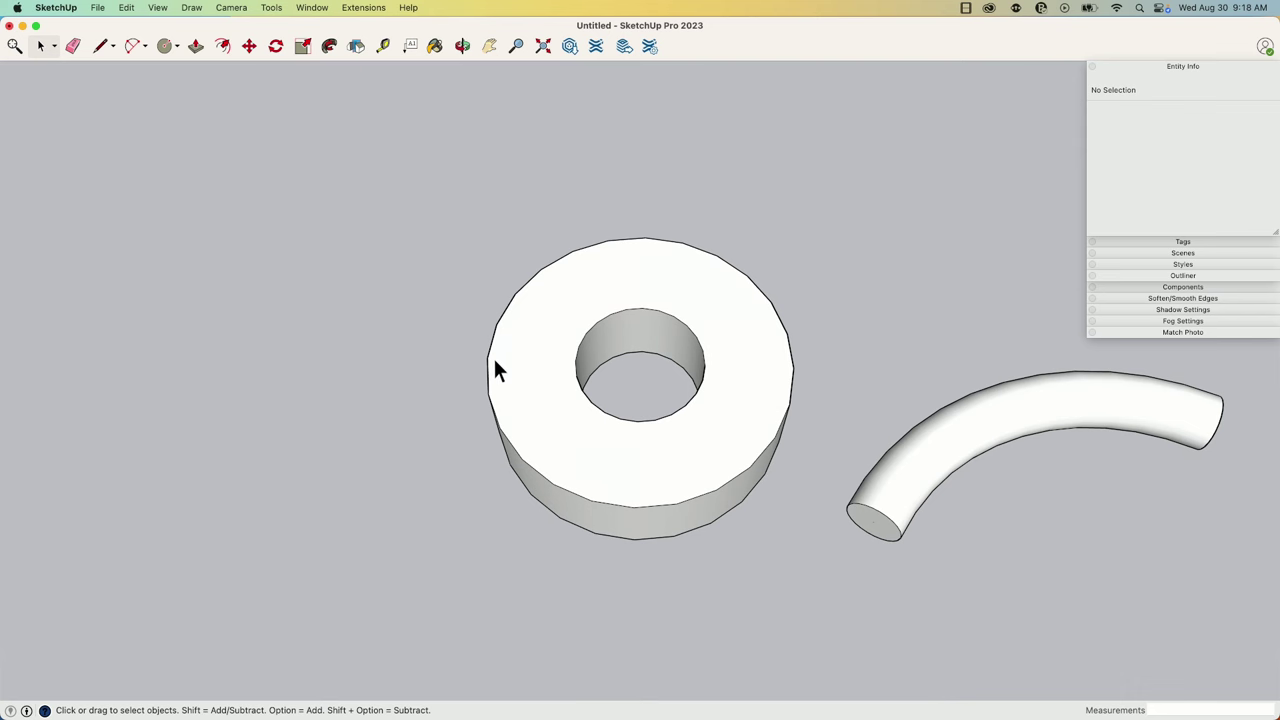
pyautogui.moveTo(800, 410); pyautogui.dragTo(662, 528, button='middle')
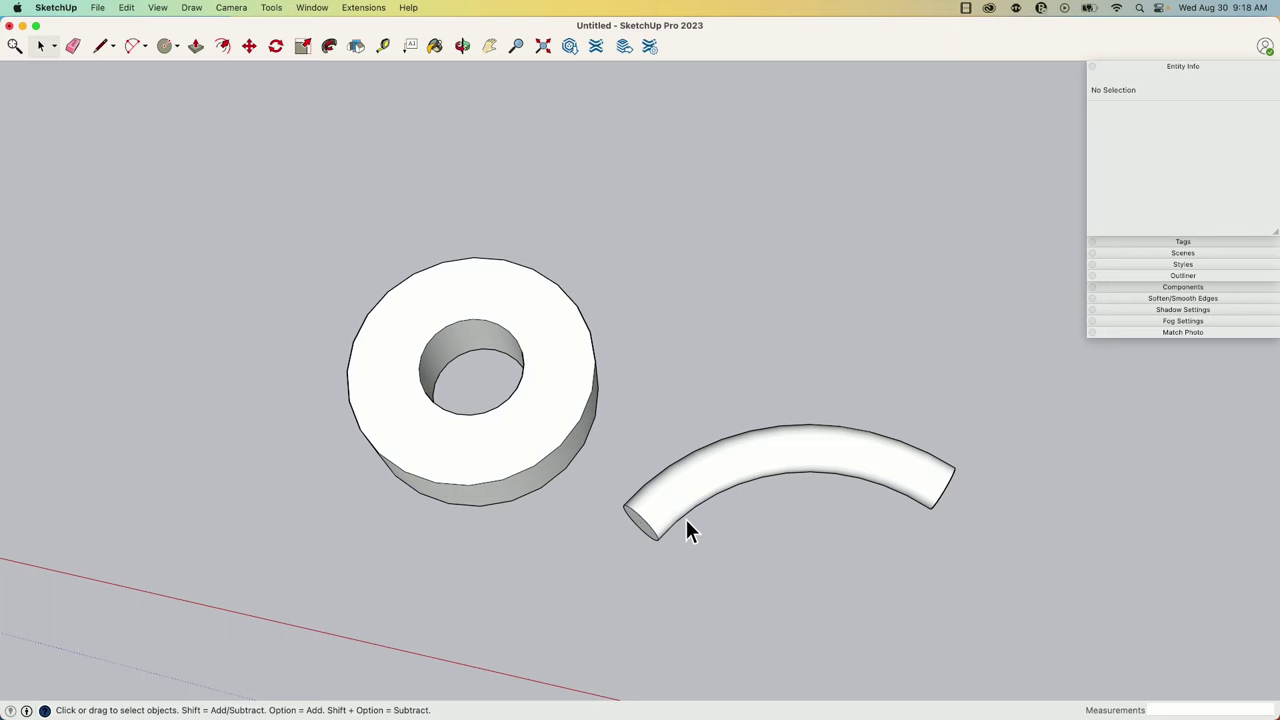
pyautogui.moveTo(975, 507); pyautogui.dragTo(621, 462, button='middle')
pyautogui.scroll(-5, 534, 400)
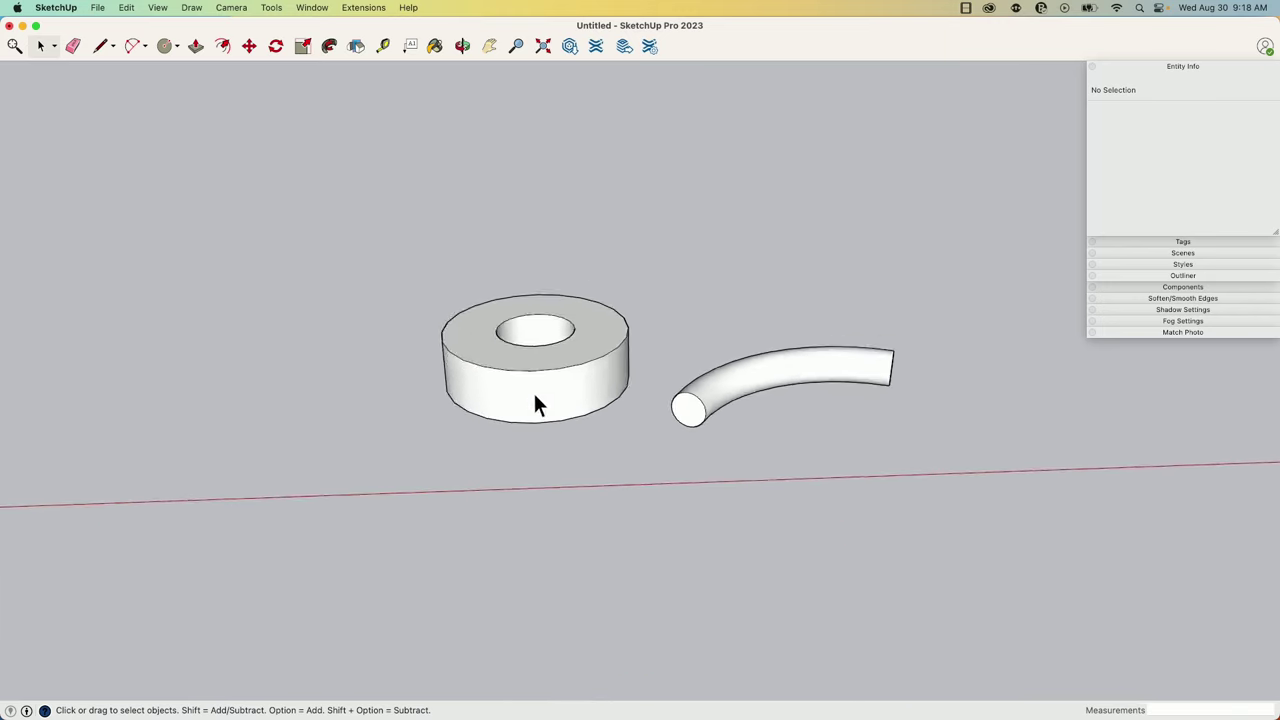
pyautogui.moveTo(559, 404); pyautogui.dragTo(630, 391, button='middle')
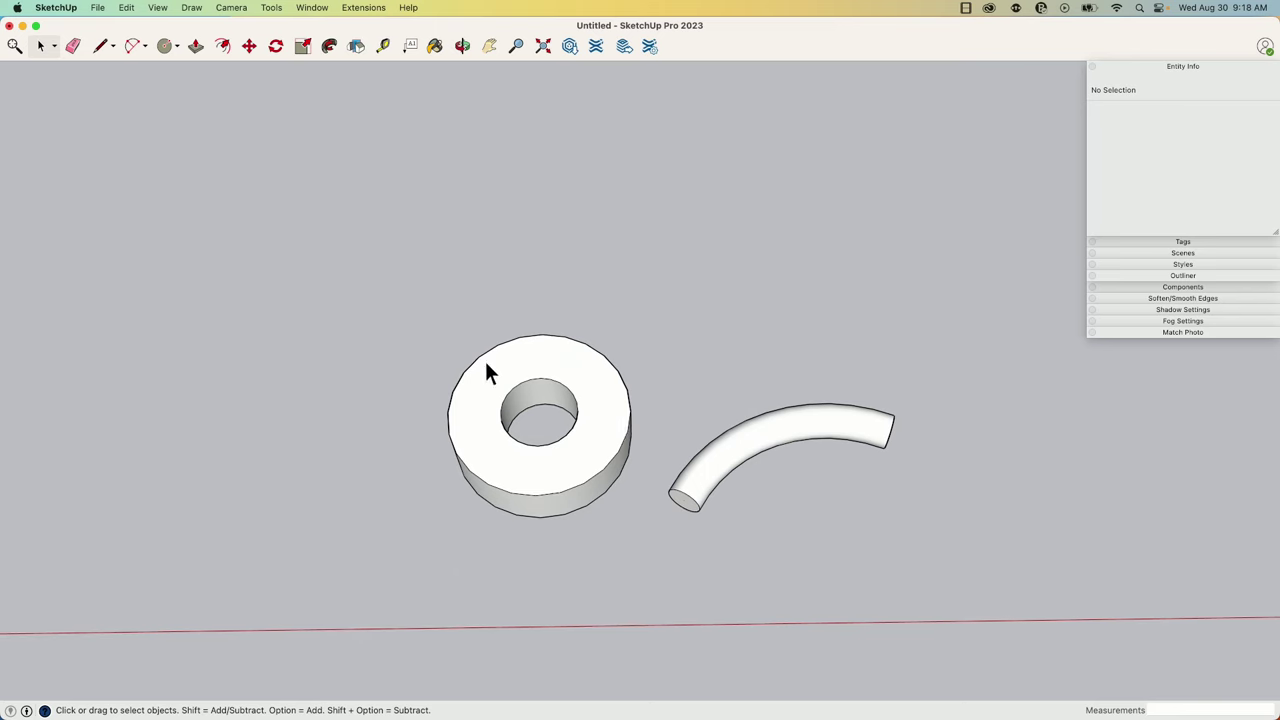
pyautogui.moveTo(614, 457); pyautogui.dragTo(562, 303, button='middle')
pyautogui.scroll(3, 540, 300)
# Orbit and zoom around the washer, then select its curved side face.
pyautogui.moveTo(589, 394); pyautogui.dragTo(597, 463, button='middle')
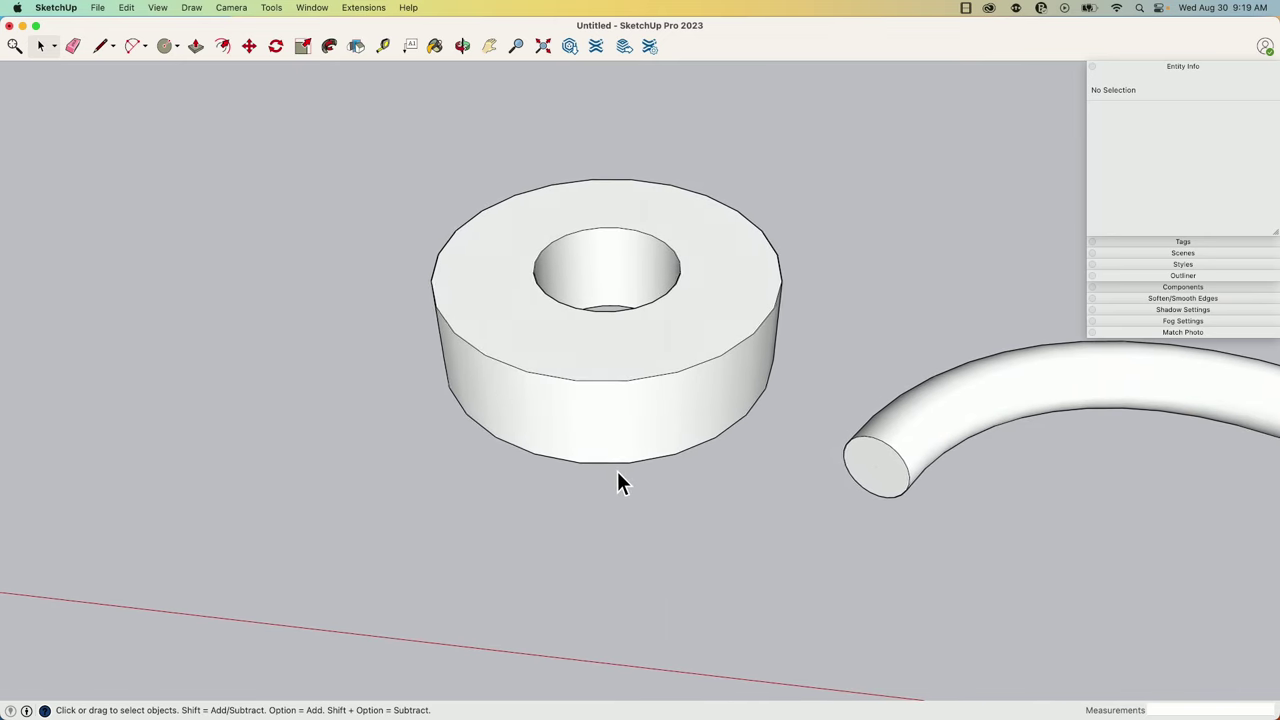
pyautogui.moveTo(631, 466); pyautogui.dragTo(641, 455, button='middle')
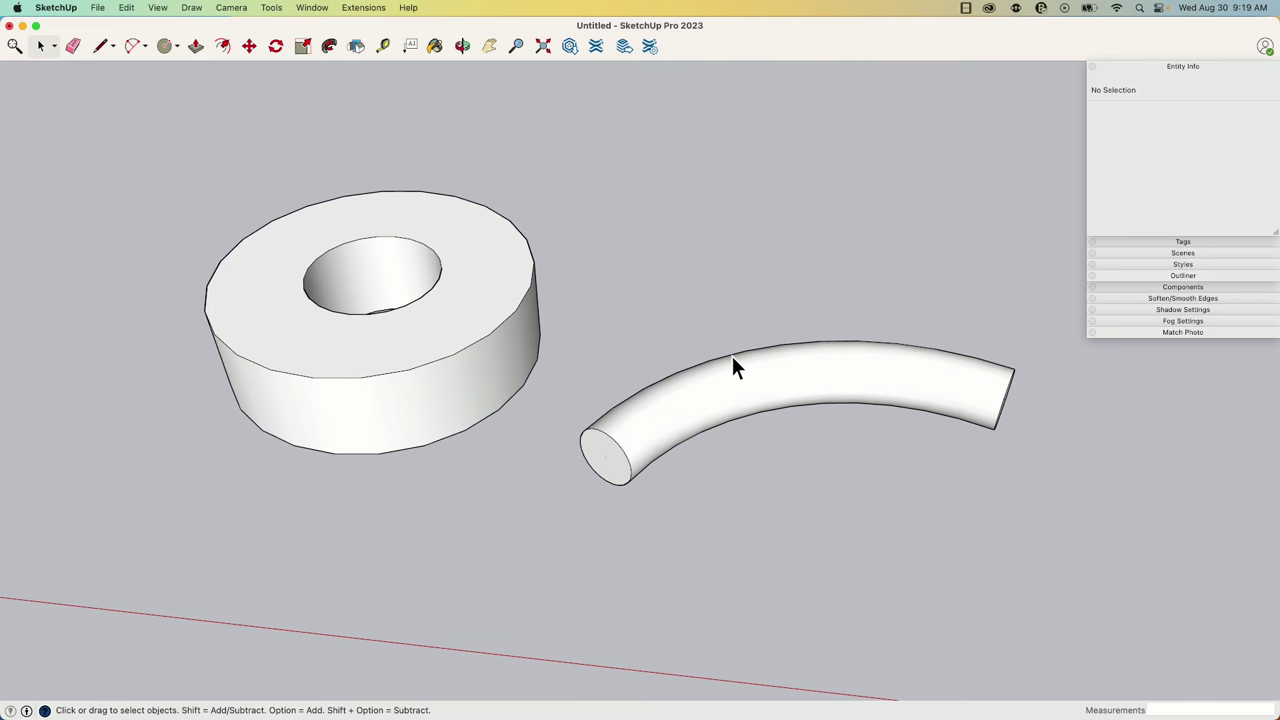
pyautogui.scroll(8, 590, 450)
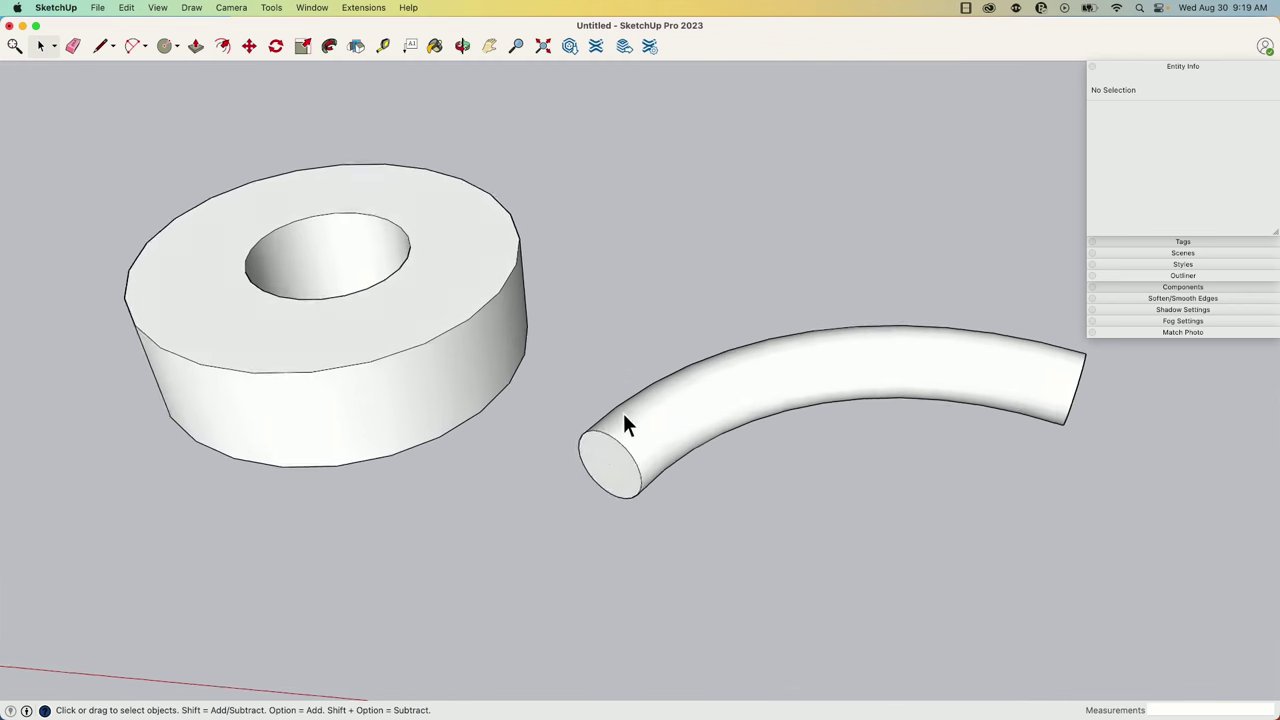
pyautogui.scroll(3, 630, 404)
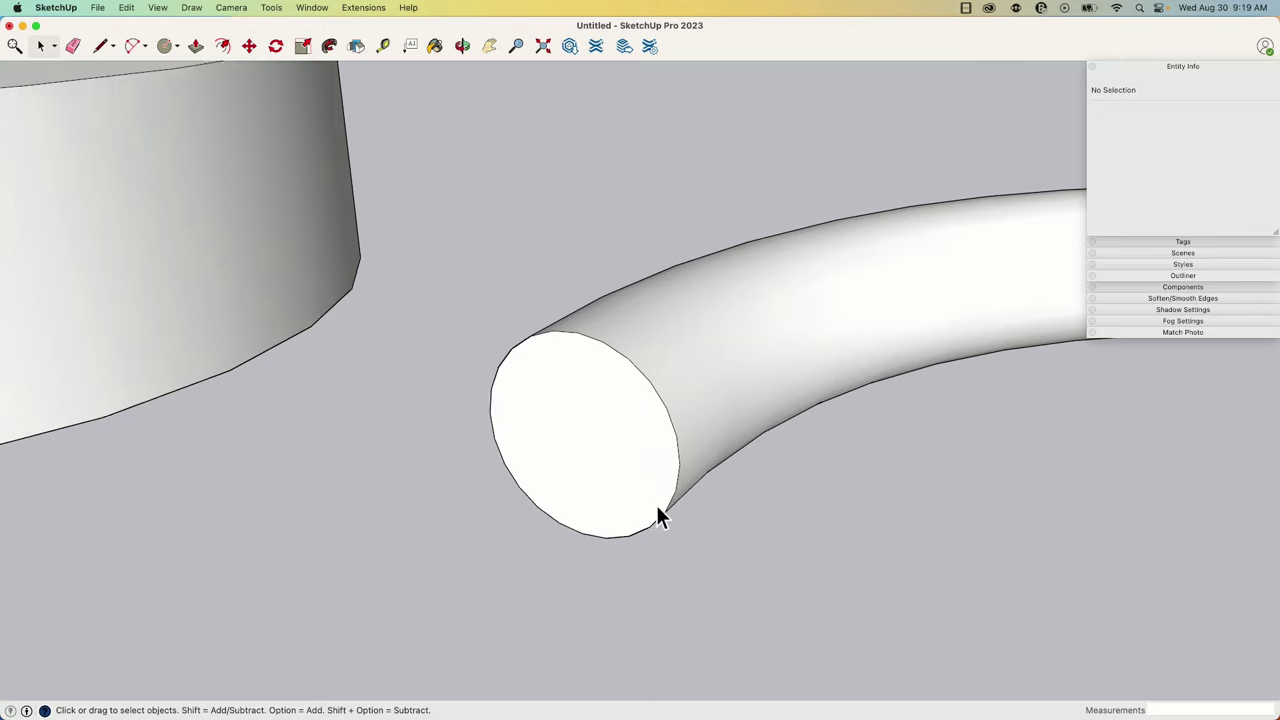
pyautogui.scroll(-6, 600, 485)
pyautogui.scroll(3, 457, 400)
pyautogui.scroll(-1, 438, 497)
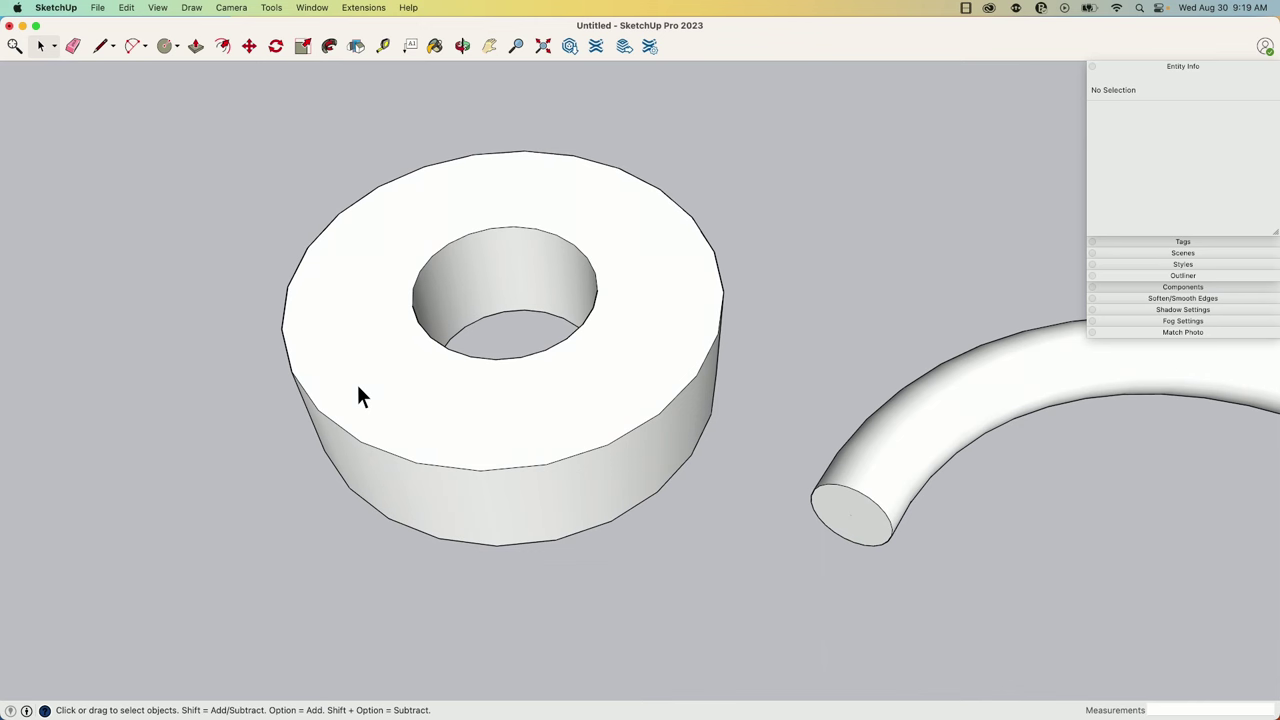
pyautogui.scroll(-4, 360, 397)
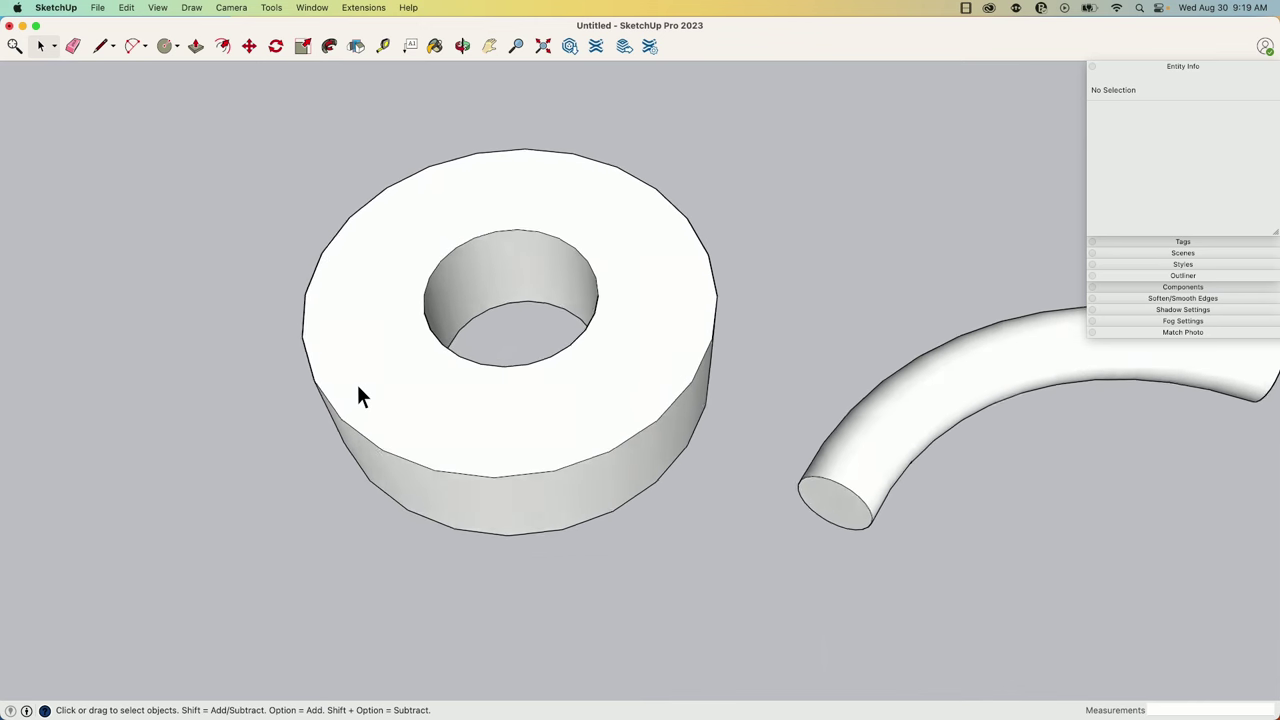
pyautogui.scroll(-1, 625, 348)
pyautogui.moveTo(622, 348); pyautogui.dragTo(457, 274, button='middle')
pyautogui.click(647, 440)
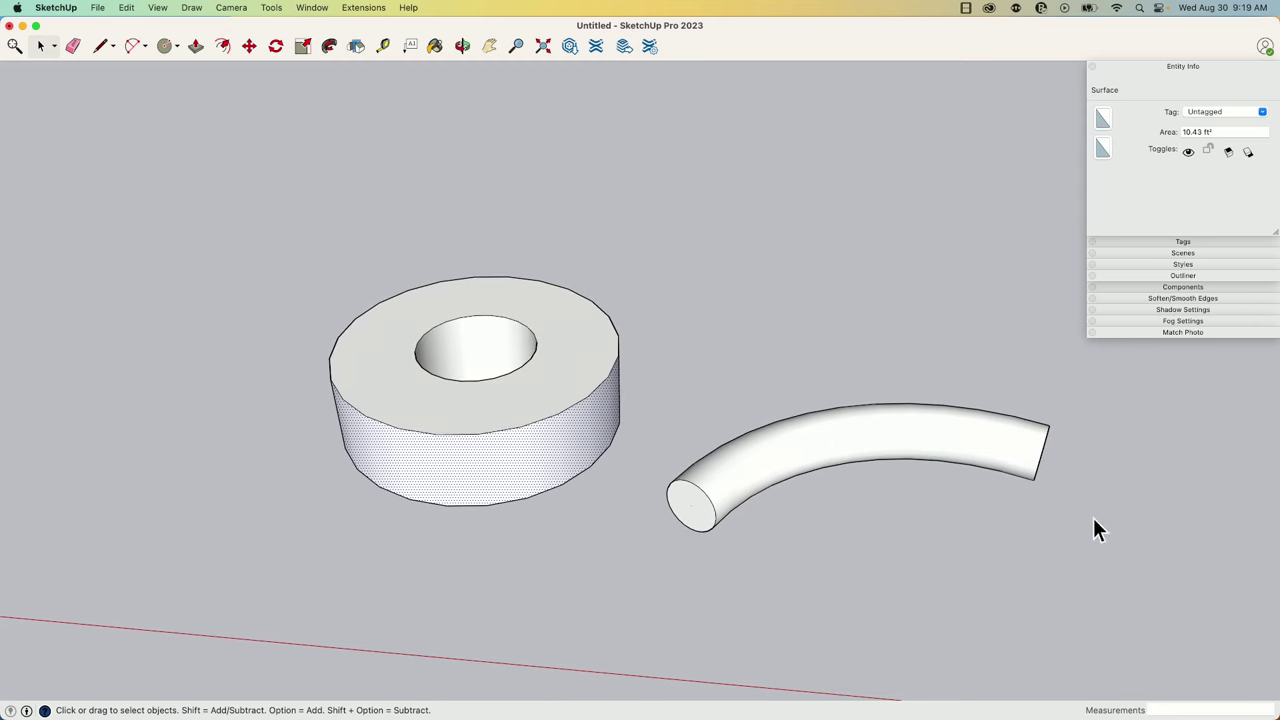
# Orbit and zoom to view the ring and the tube end from low and sideways angles.
pyautogui.scroll(2, 620, 372)
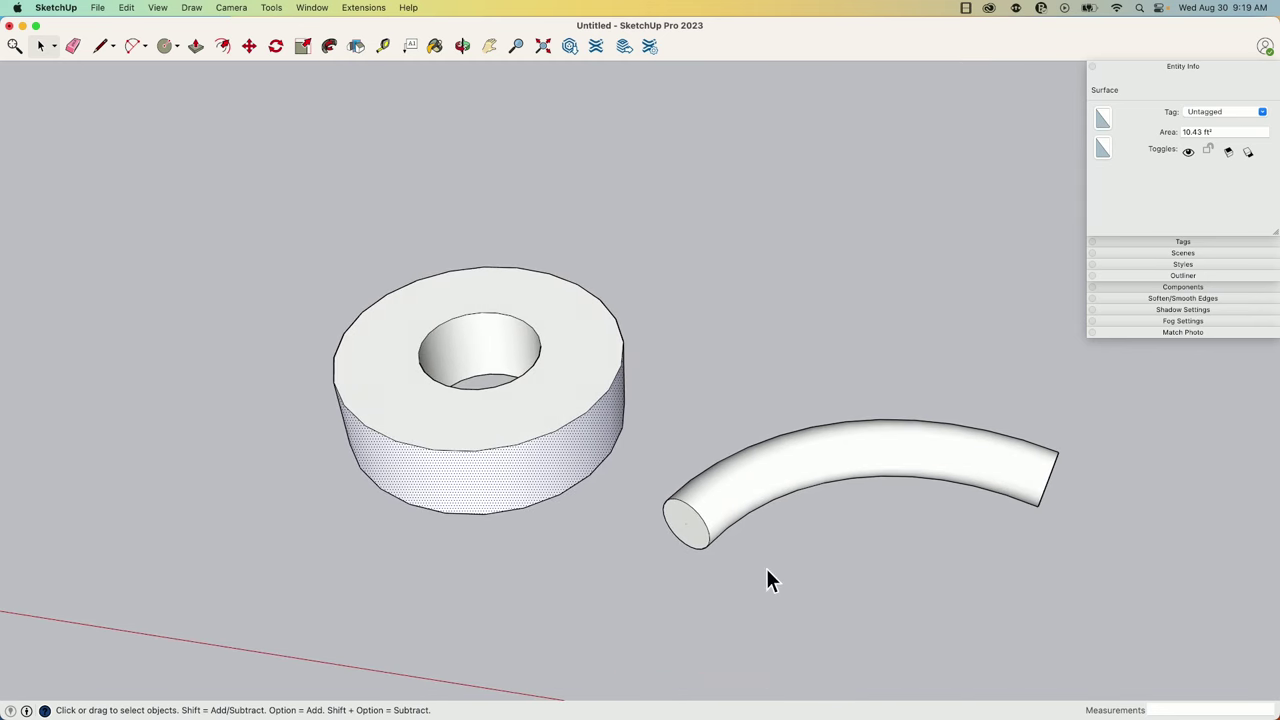
pyautogui.scroll(-2, 716, 413)
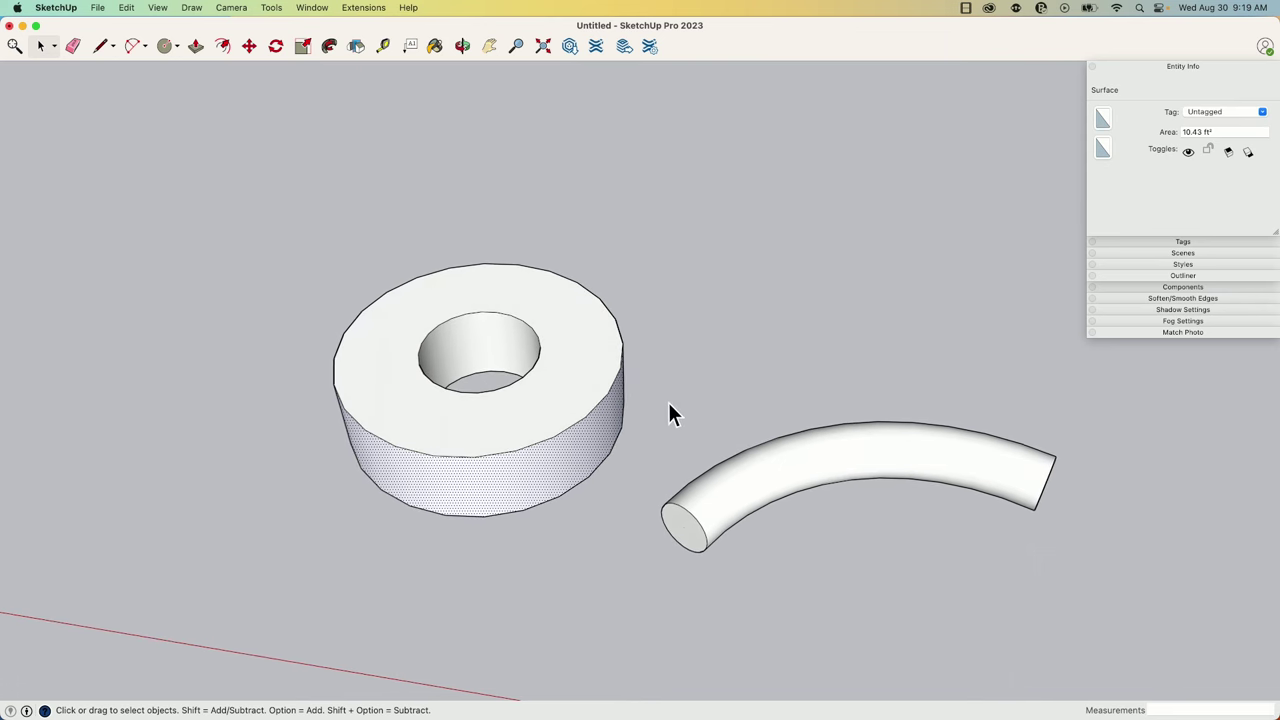
pyautogui.moveTo(594, 352); pyautogui.dragTo(752, 441, button='middle')
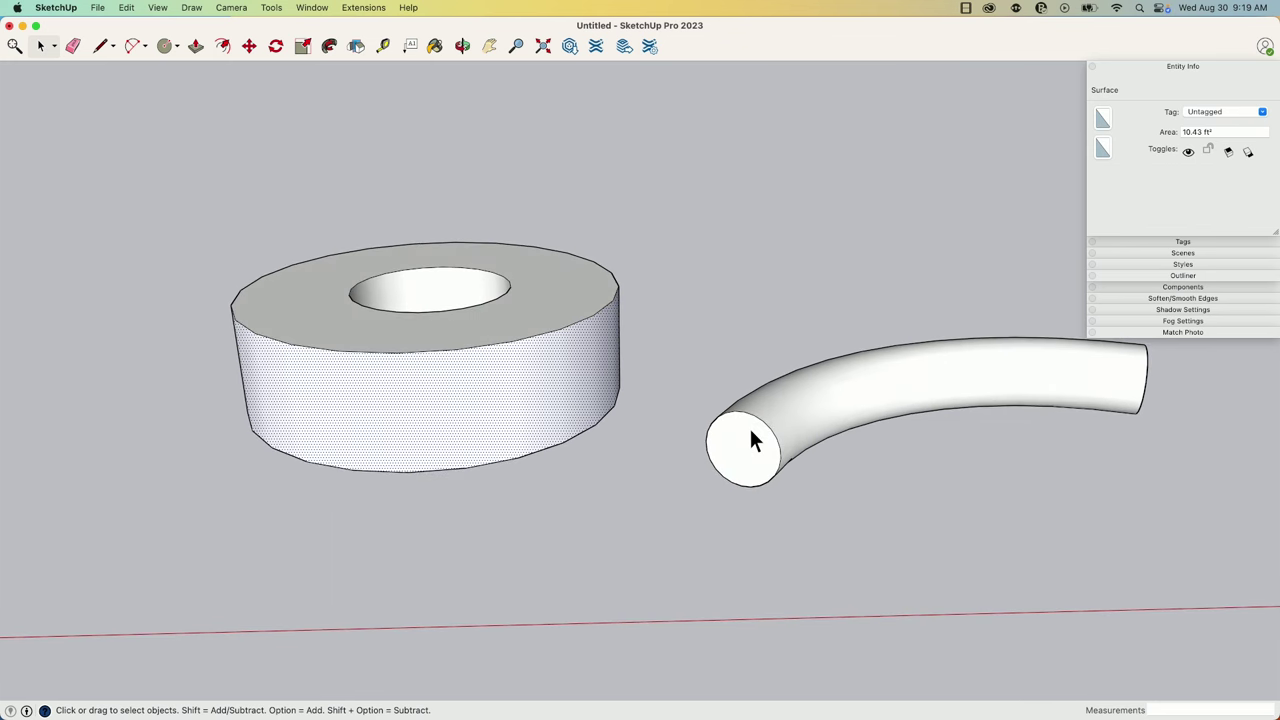
pyautogui.scroll(5, 740, 423)
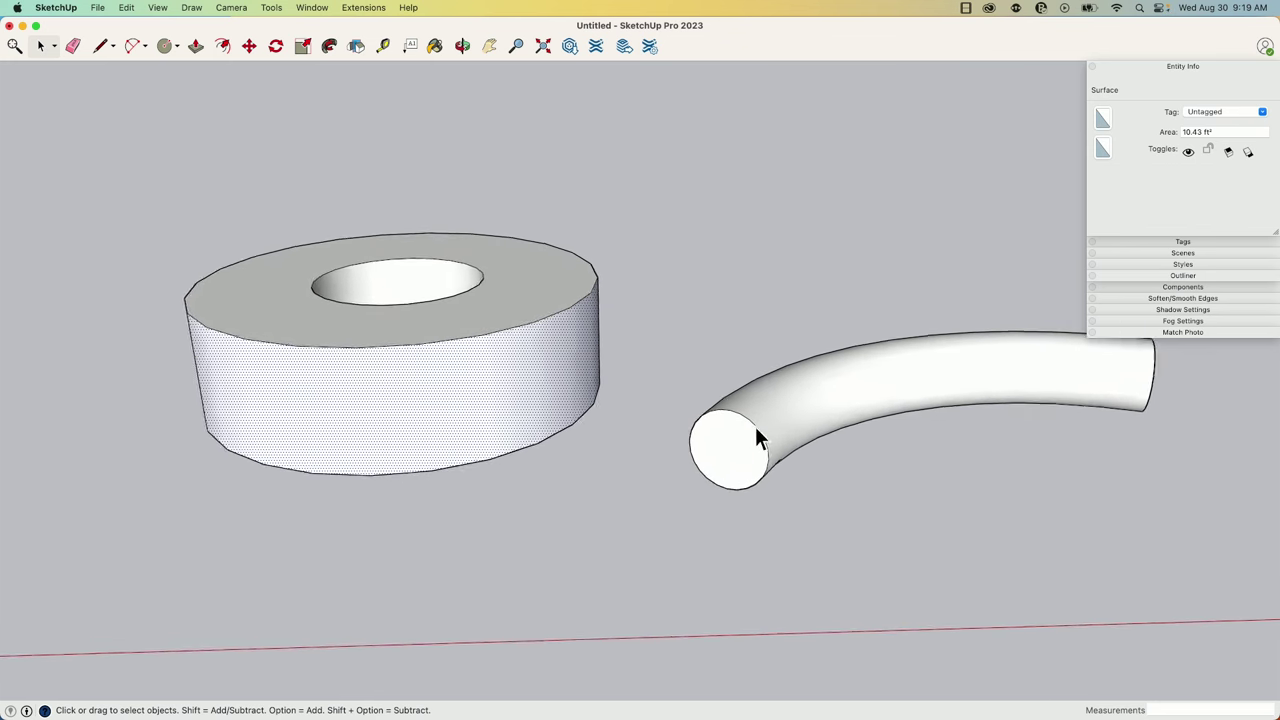
pyautogui.moveTo(701, 393); pyautogui.dragTo(665, 381, button='middle')
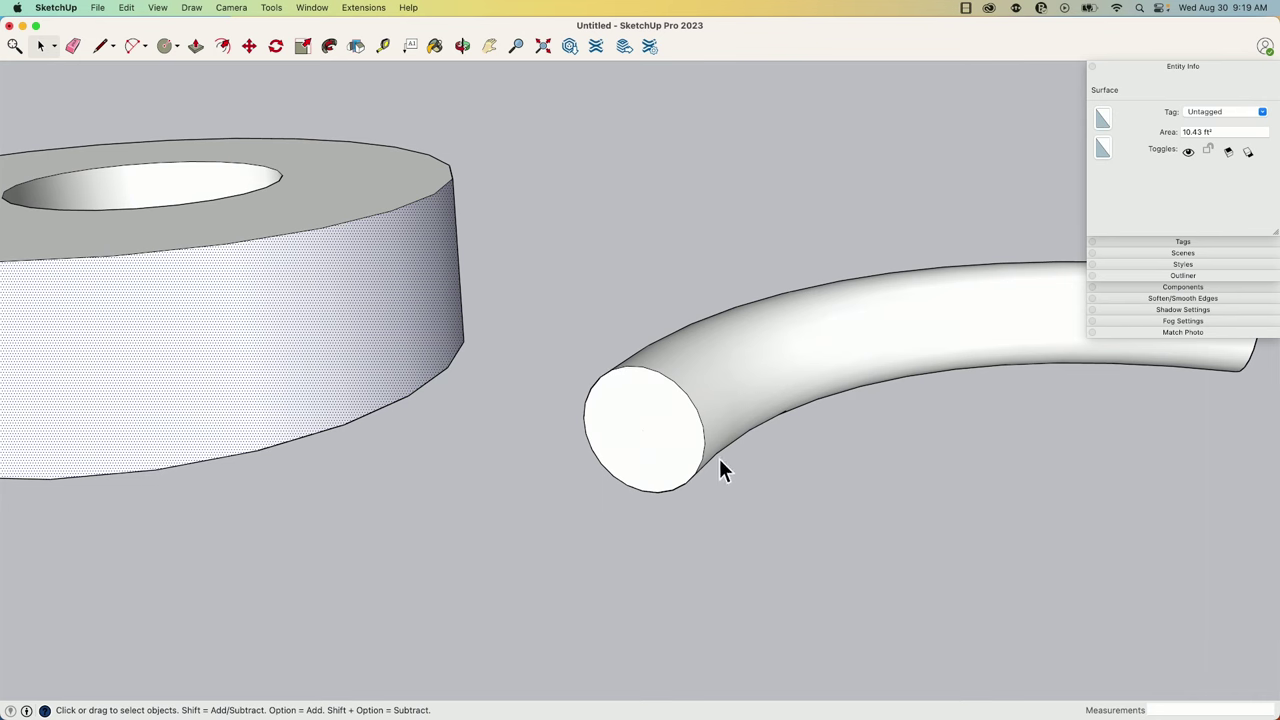
pyautogui.moveTo(660, 496); pyautogui.dragTo(571, 509, button='middle')
pyautogui.scroll(-6, 611, 443)
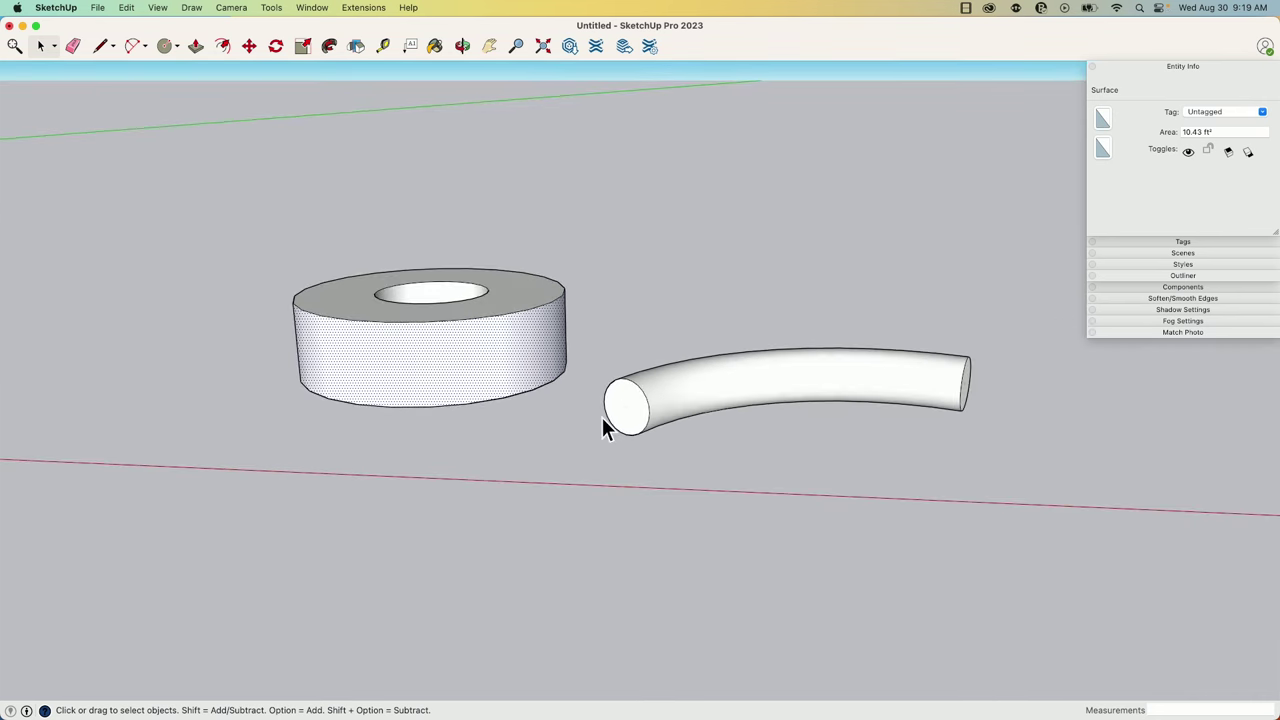
pyautogui.scroll(8, 649, 412)
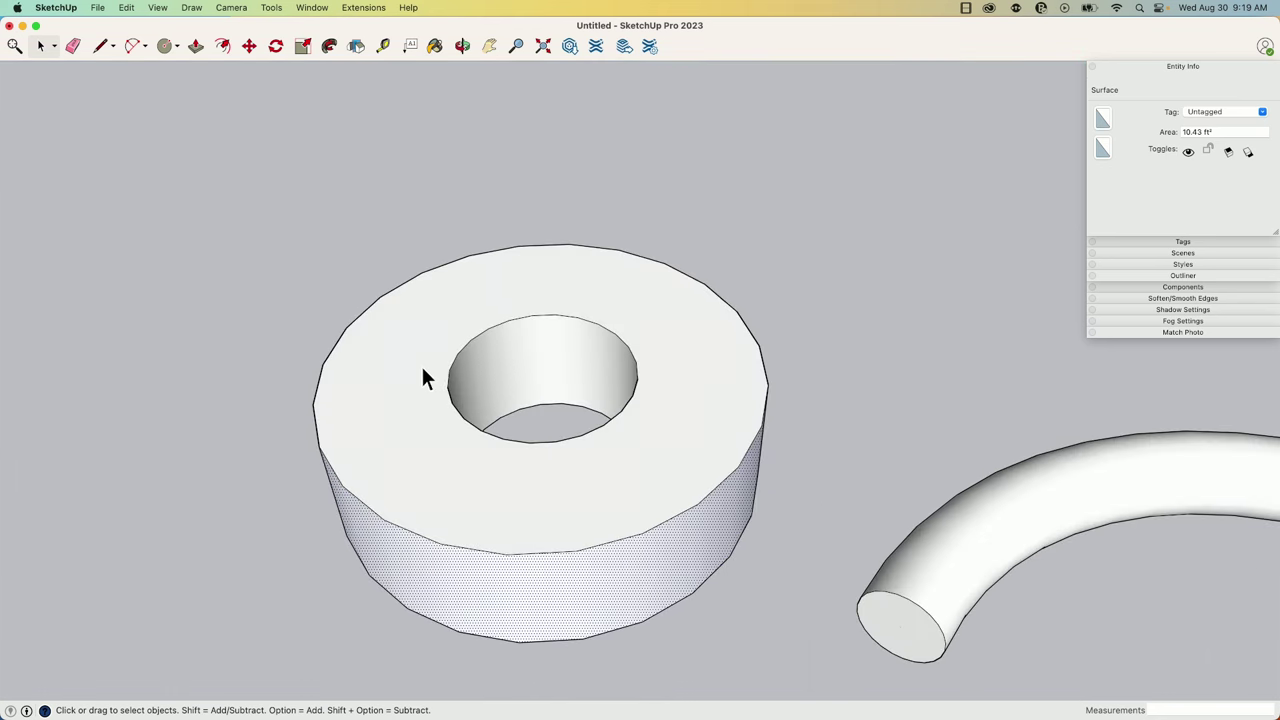
# Select the washer's outer top circle: 24 segments, radius 1' 8 3/16".
pyautogui.moveTo(414, 366); pyautogui.dragTo(362, 507, button='middle')
pyautogui.click(372, 511)
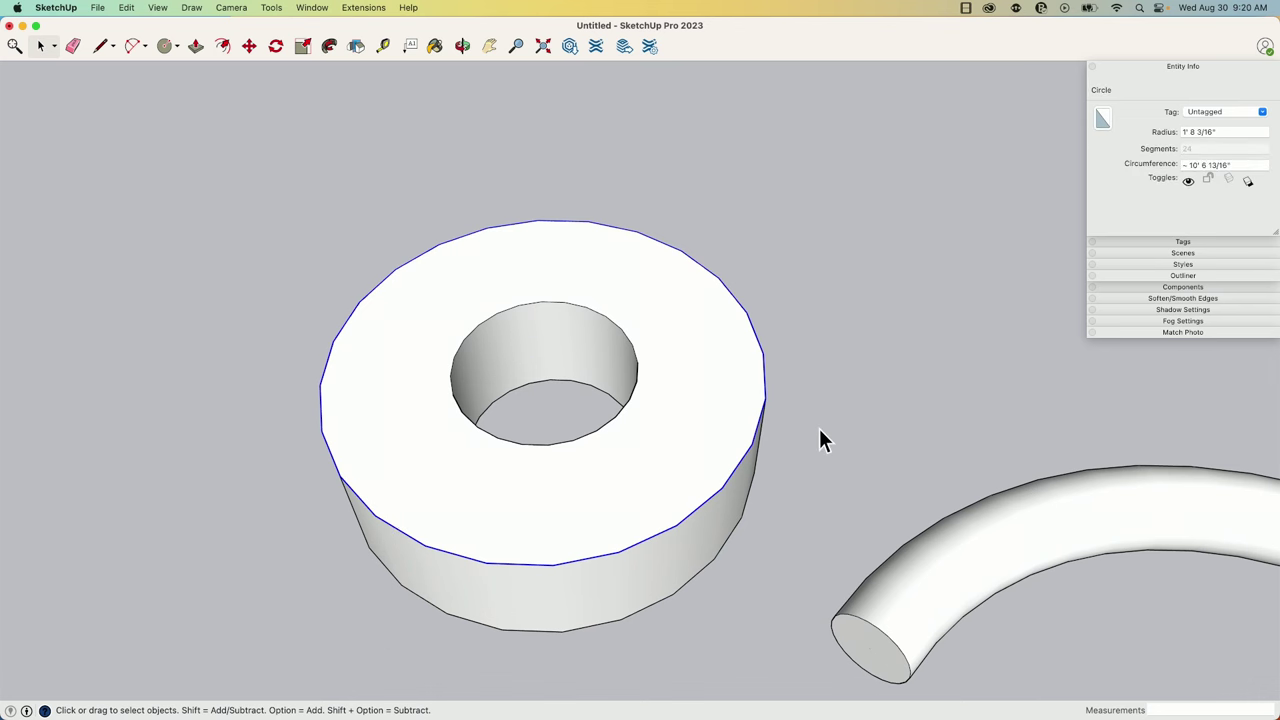
pyautogui.moveTo(819, 440); pyautogui.dragTo(546, 517, button='middle')
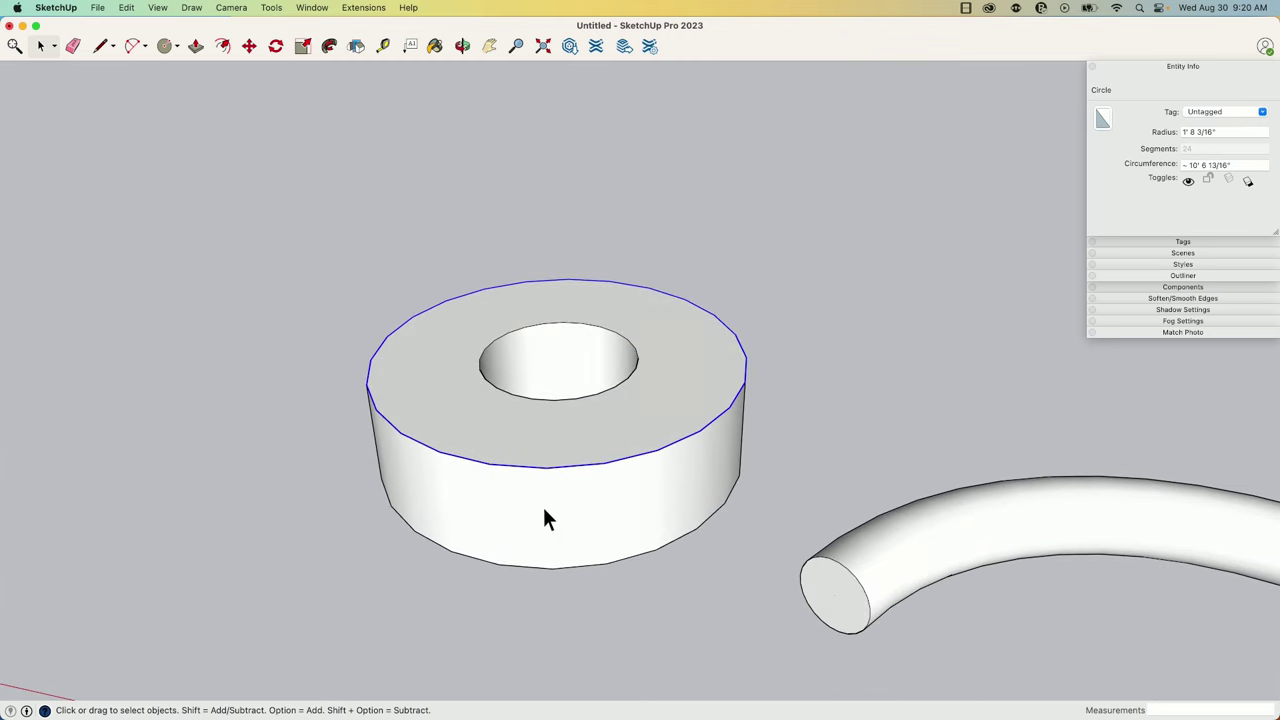
pyautogui.moveTo(660, 477); pyautogui.dragTo(752, 391, button='middle')
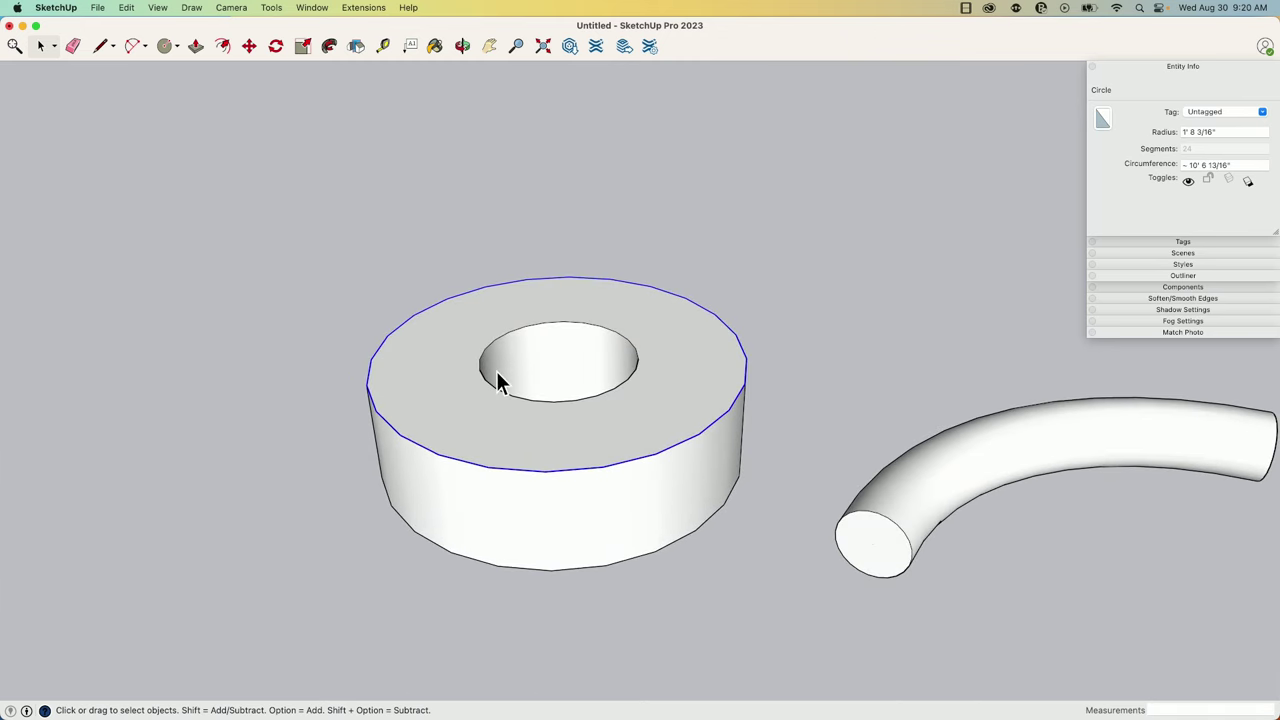
pyautogui.moveTo(480, 454); pyautogui.dragTo(648, 548, button='middle')
pyautogui.scroll(-8, 588, 512)
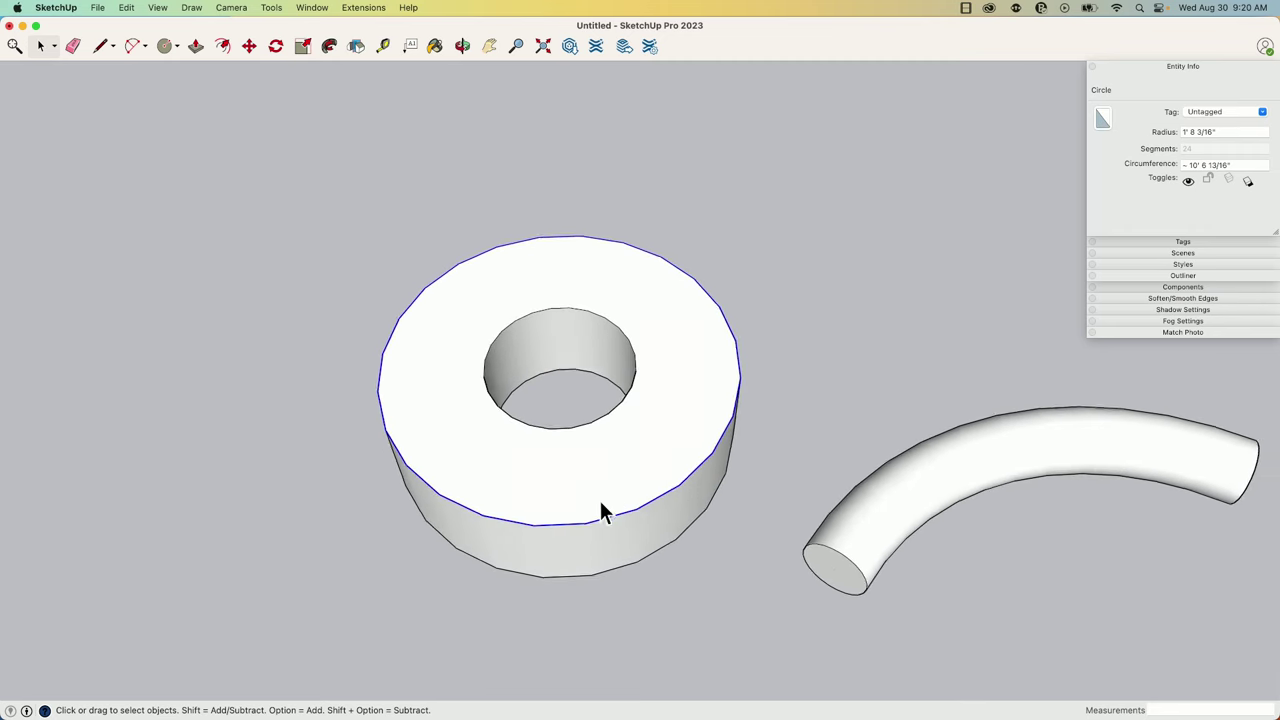
# Zoom to the plate and select its 34.66 ft² face, then its circular hole edge.
pyautogui.scroll(10, 585, 514)
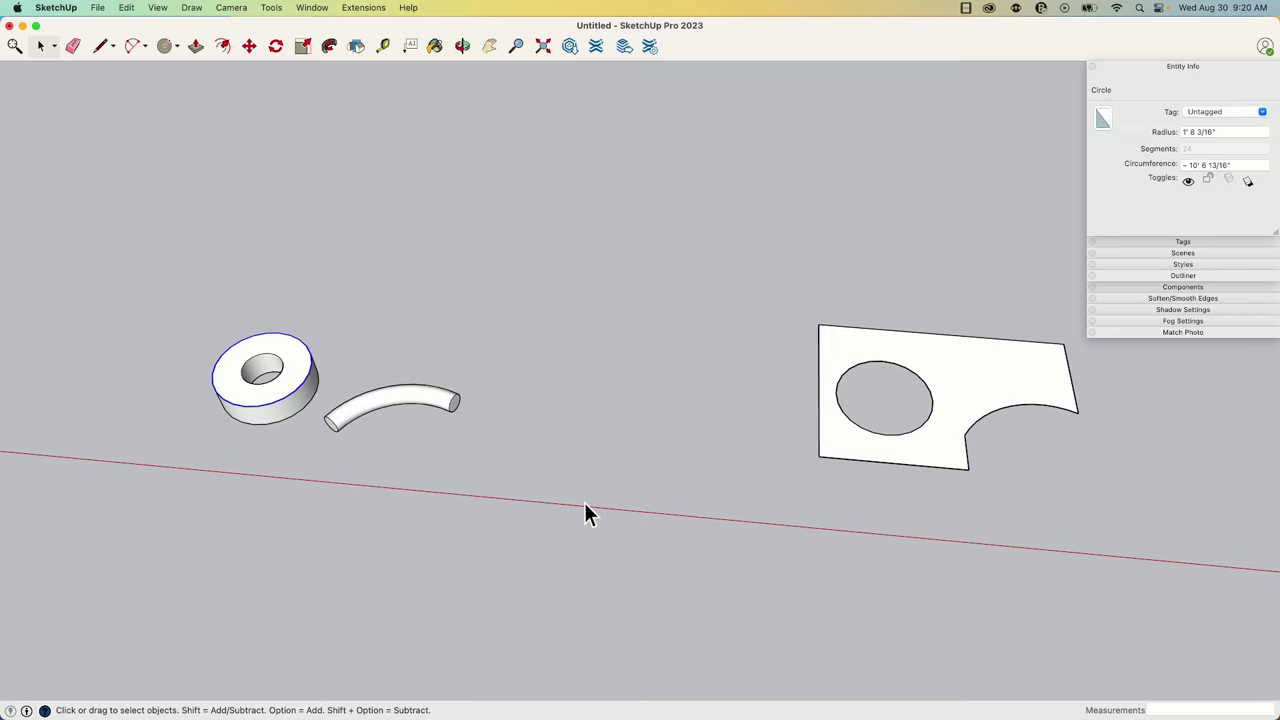
pyautogui.scroll(3, 805, 431)
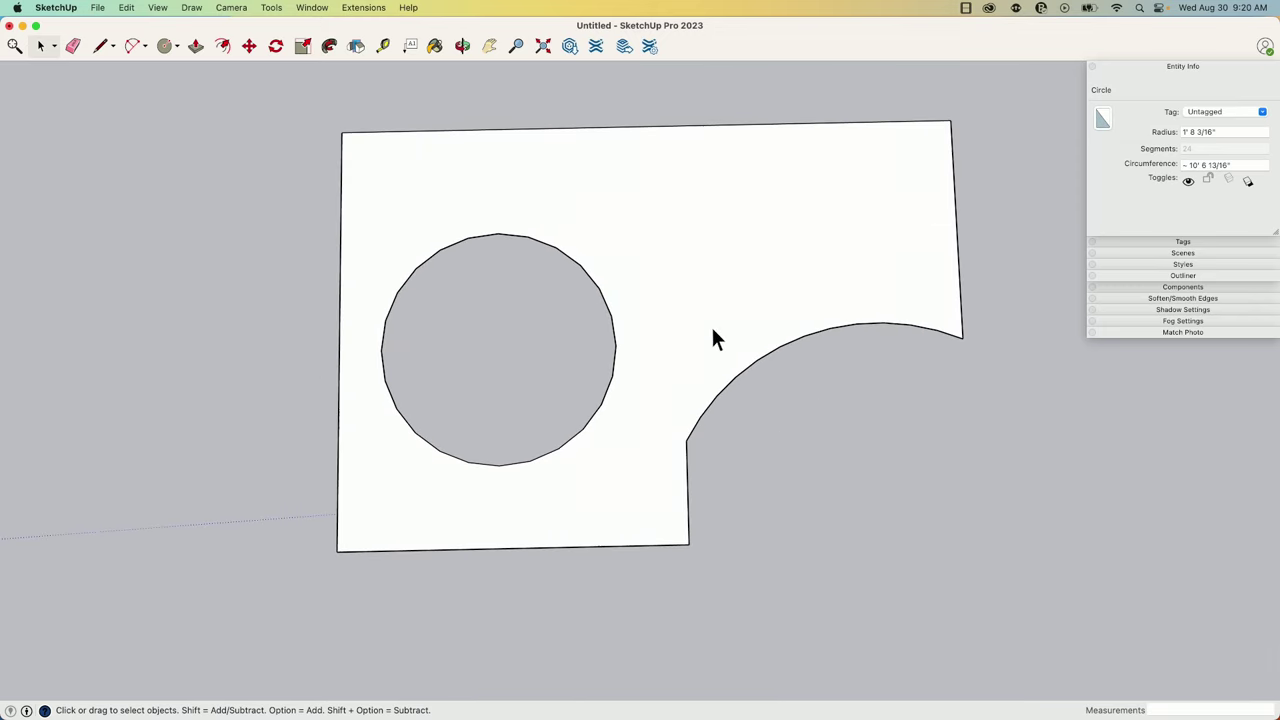
pyautogui.click(713, 330)
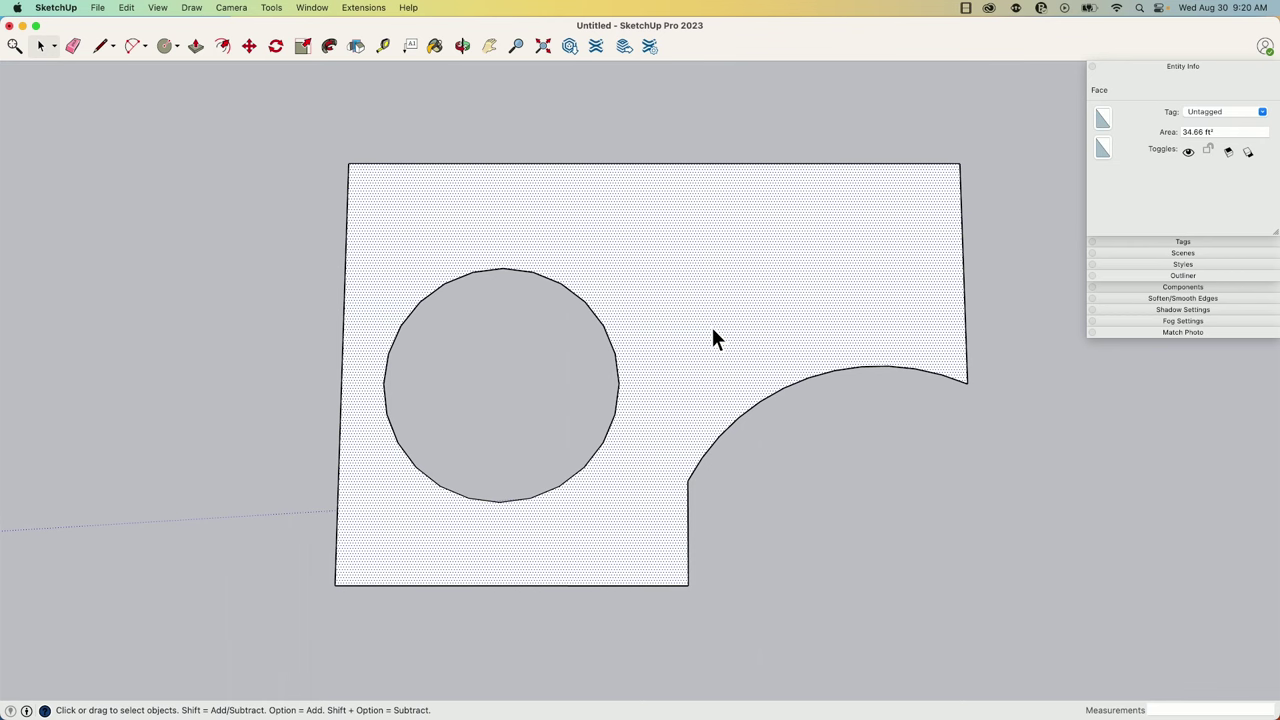
pyautogui.moveTo(840, 406); pyautogui.dragTo(897, 443, button='middle')
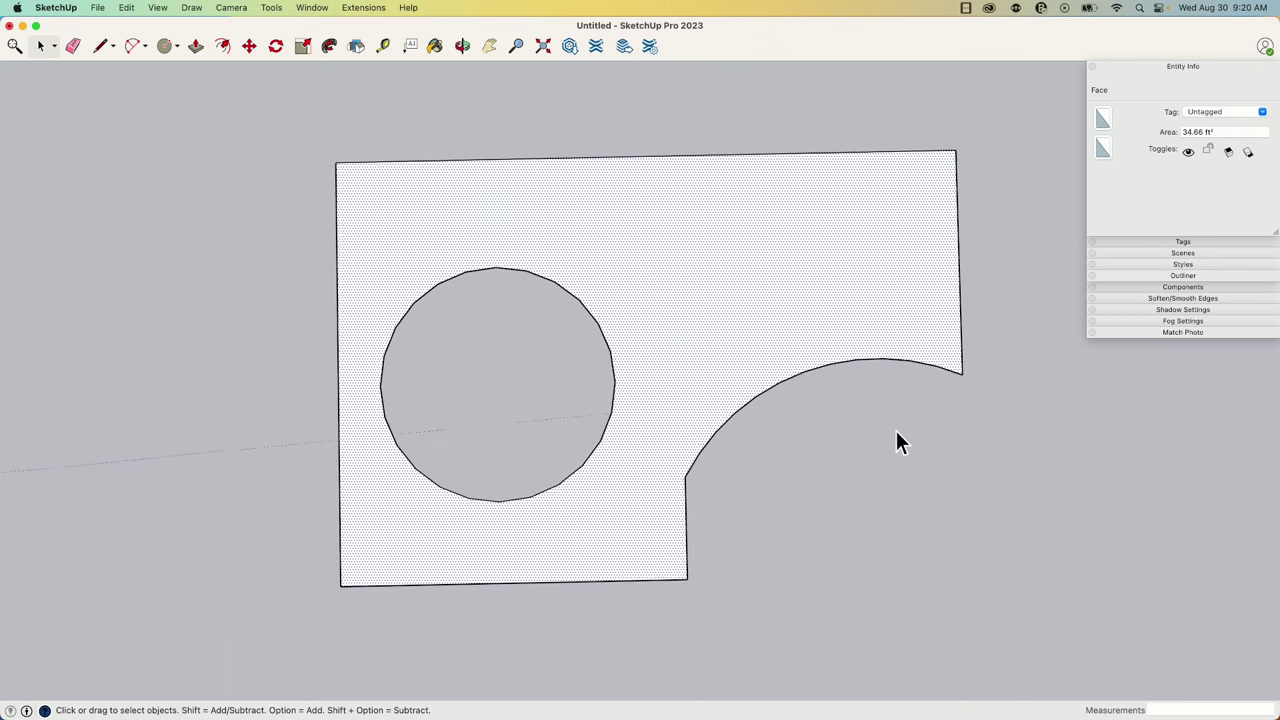
pyautogui.moveTo(896, 434); pyautogui.dragTo(460, 270, button='middle')
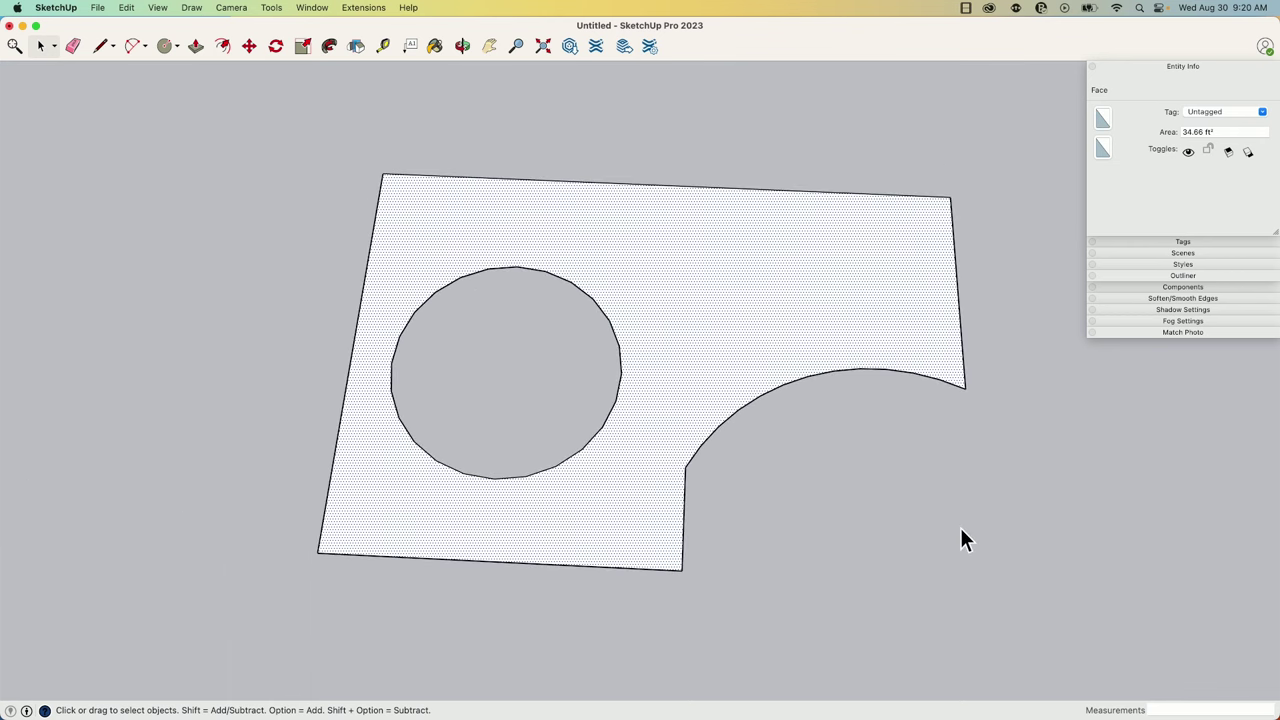
pyautogui.click(551, 277)
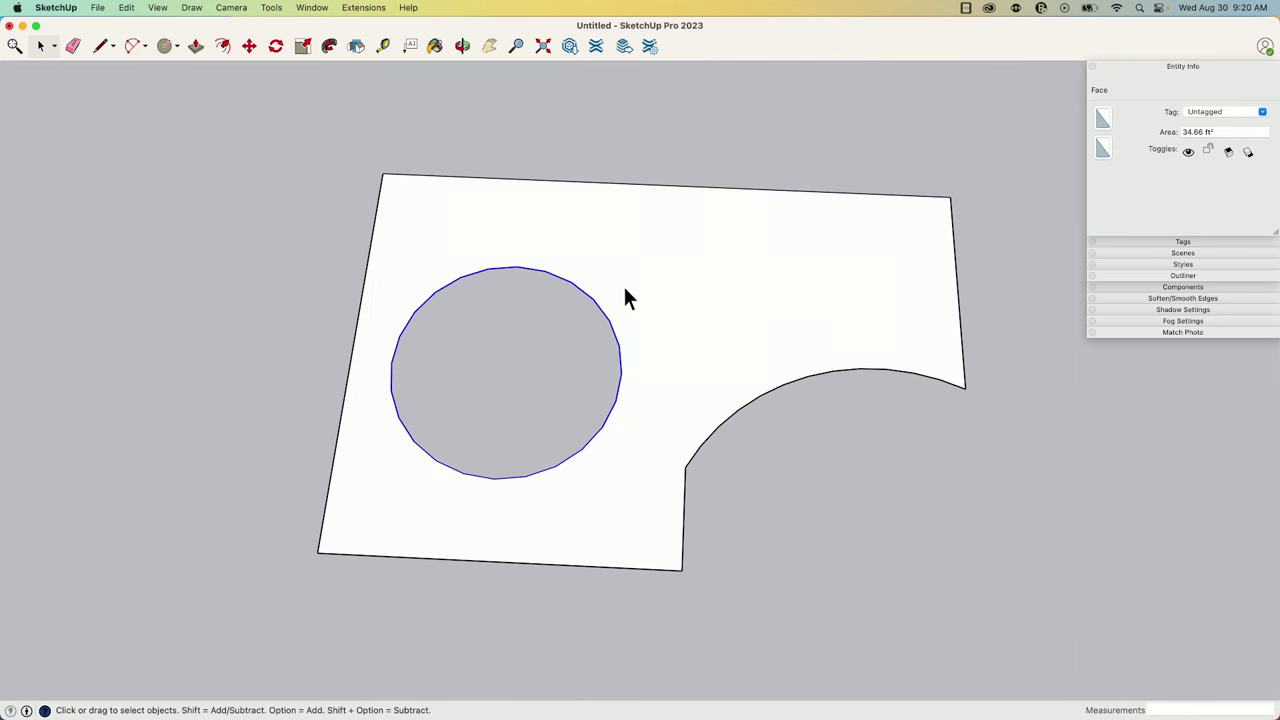
pyautogui.click(716, 288)
# Orbit to a frontal plate view and select the hole: 24 segments, radius 1' 8 3/16".
pyautogui.moveTo(980, 309); pyautogui.dragTo(614, 142, button='middle')
pyautogui.moveTo(282, 230); pyautogui.dragTo(310, 606, button='middle')
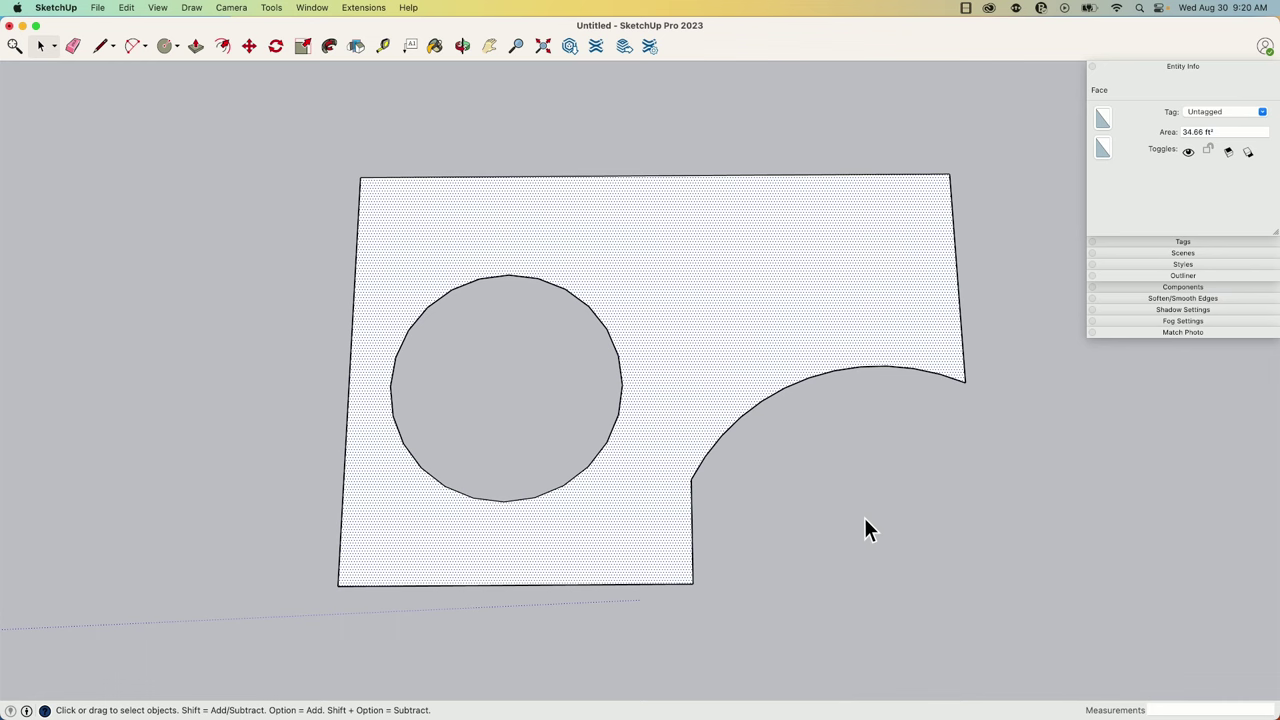
pyautogui.moveTo(611, 340); pyautogui.dragTo(830, 362, button='middle')
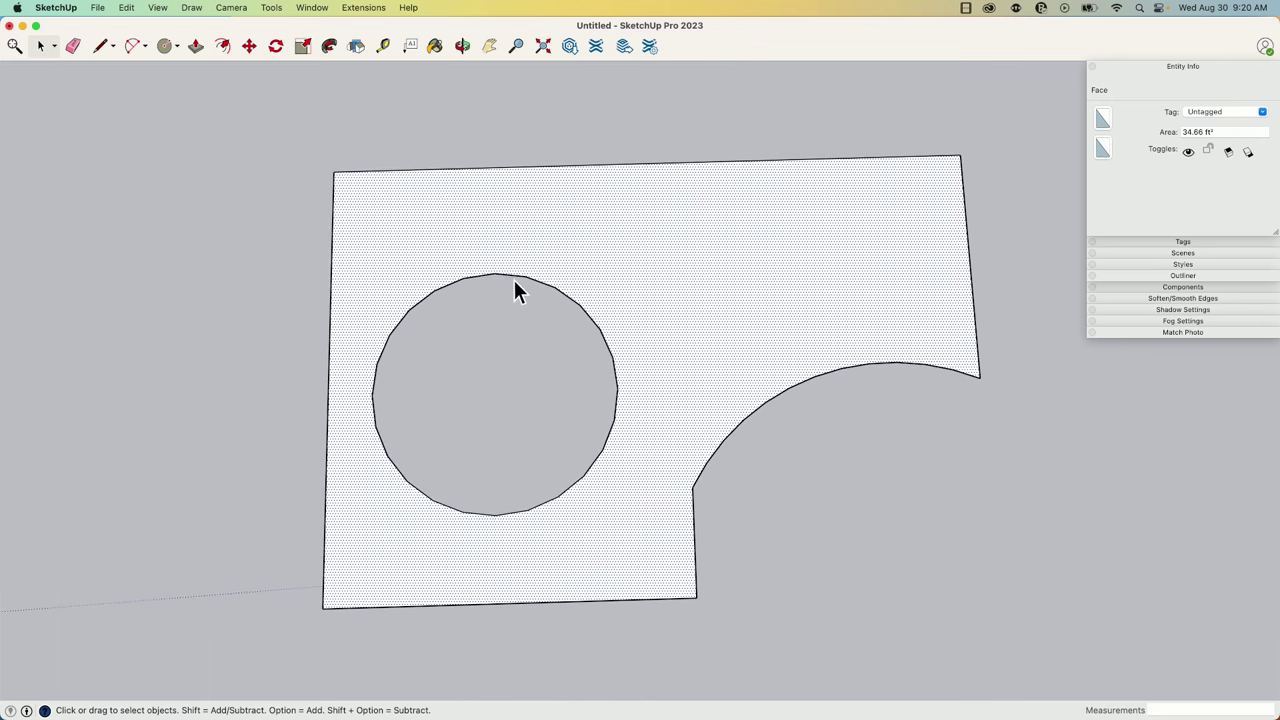
pyautogui.click(487, 277)
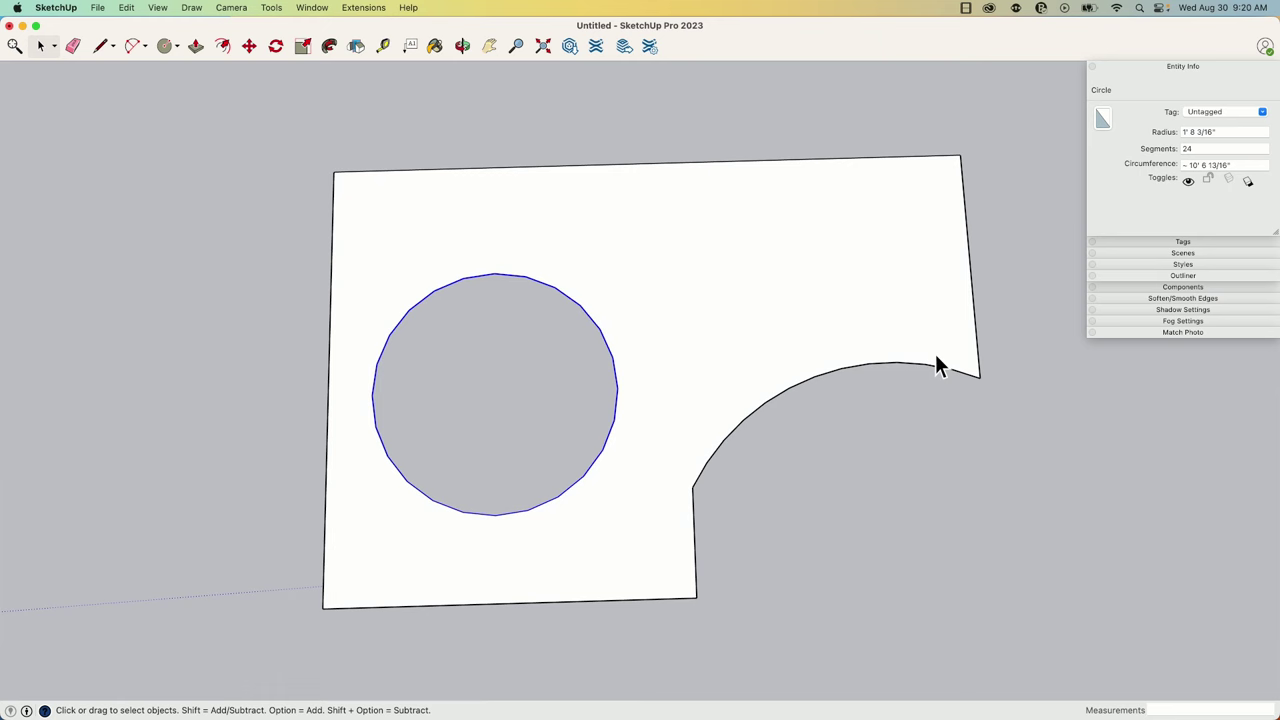
# Compare the arc cutout with the hole: 12 segments, radius about 3' 1 5/8", length about 4' 7 7/8".
pyautogui.click(860, 370)
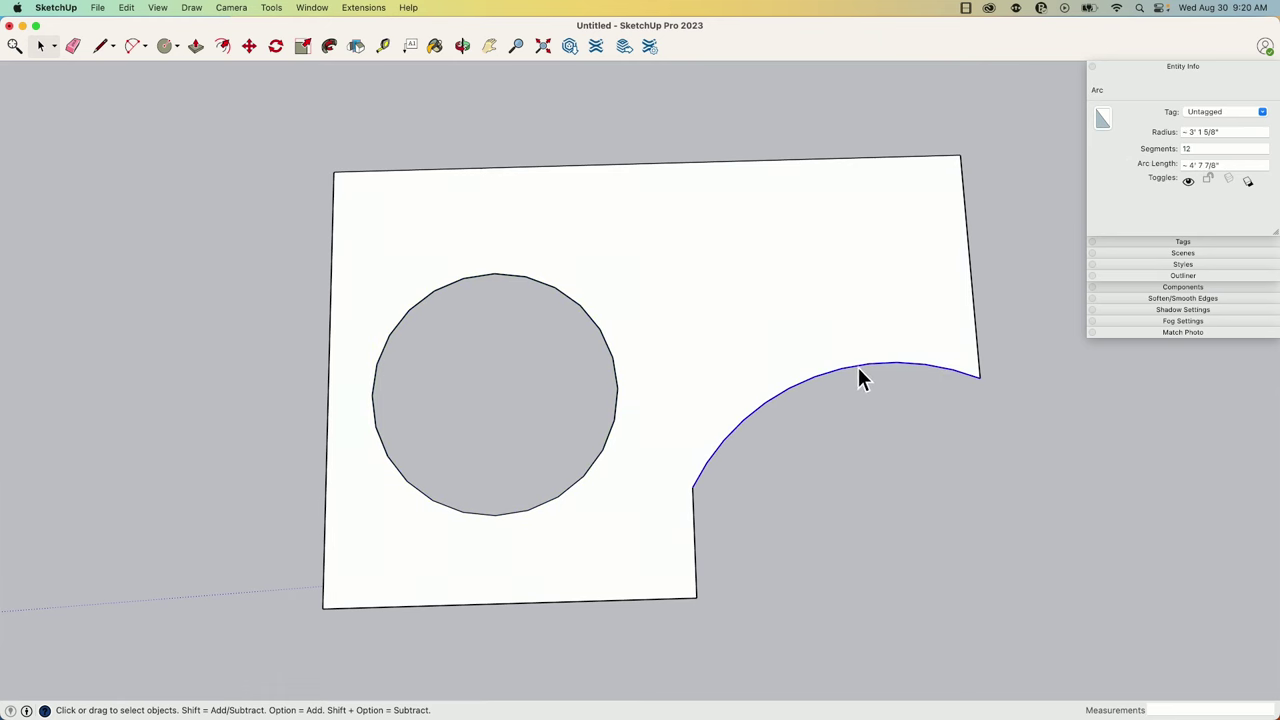
pyautogui.click(608, 348)
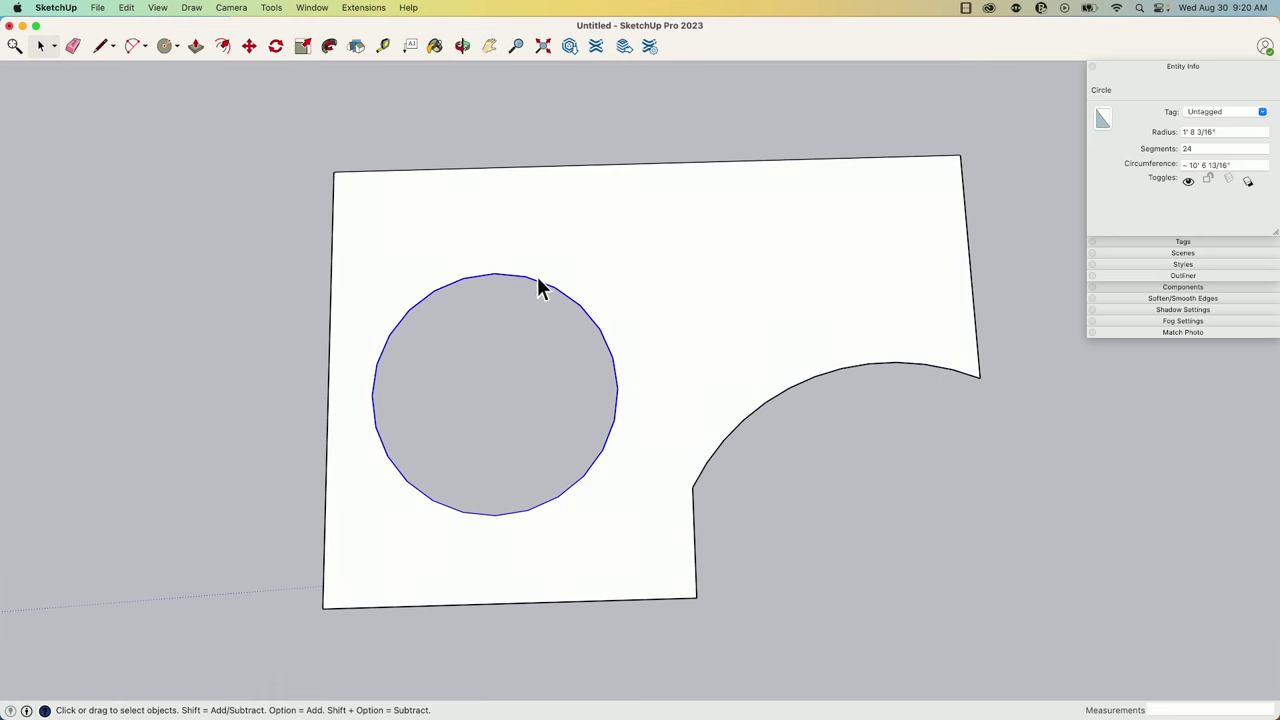
pyautogui.click(754, 416)
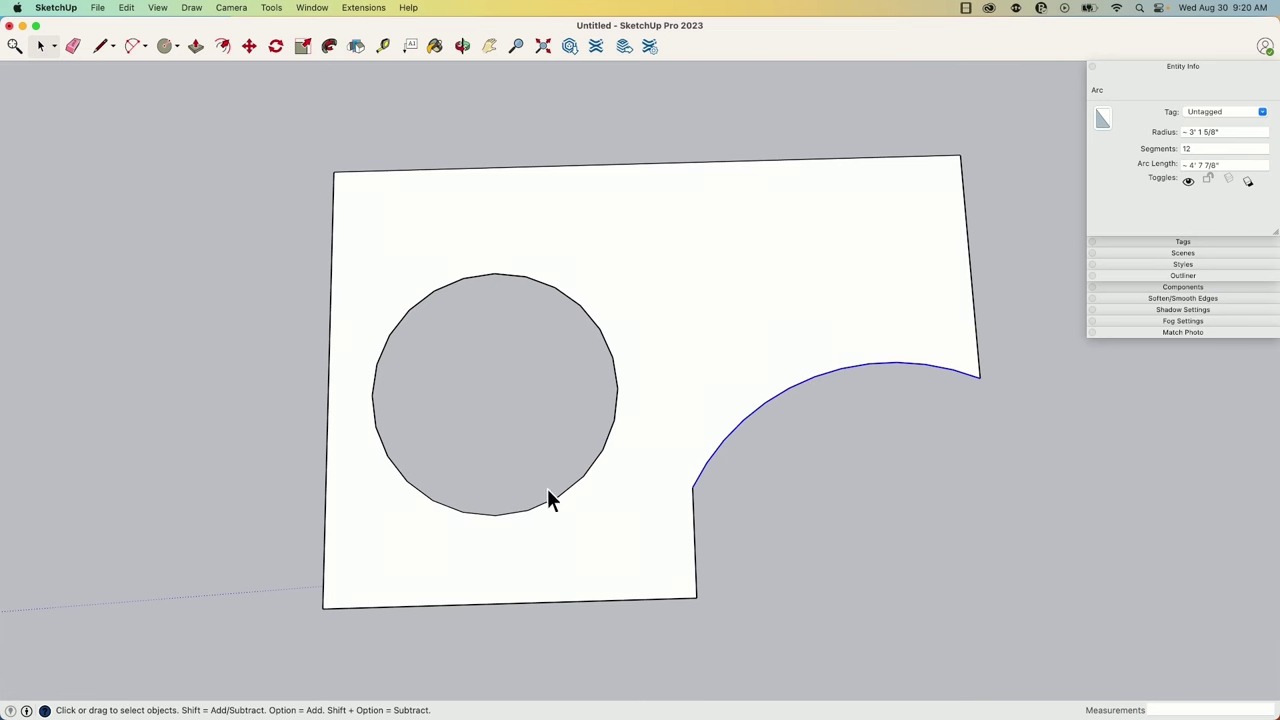
pyautogui.moveTo(569, 286); pyautogui.dragTo(459, 287, button='middle')
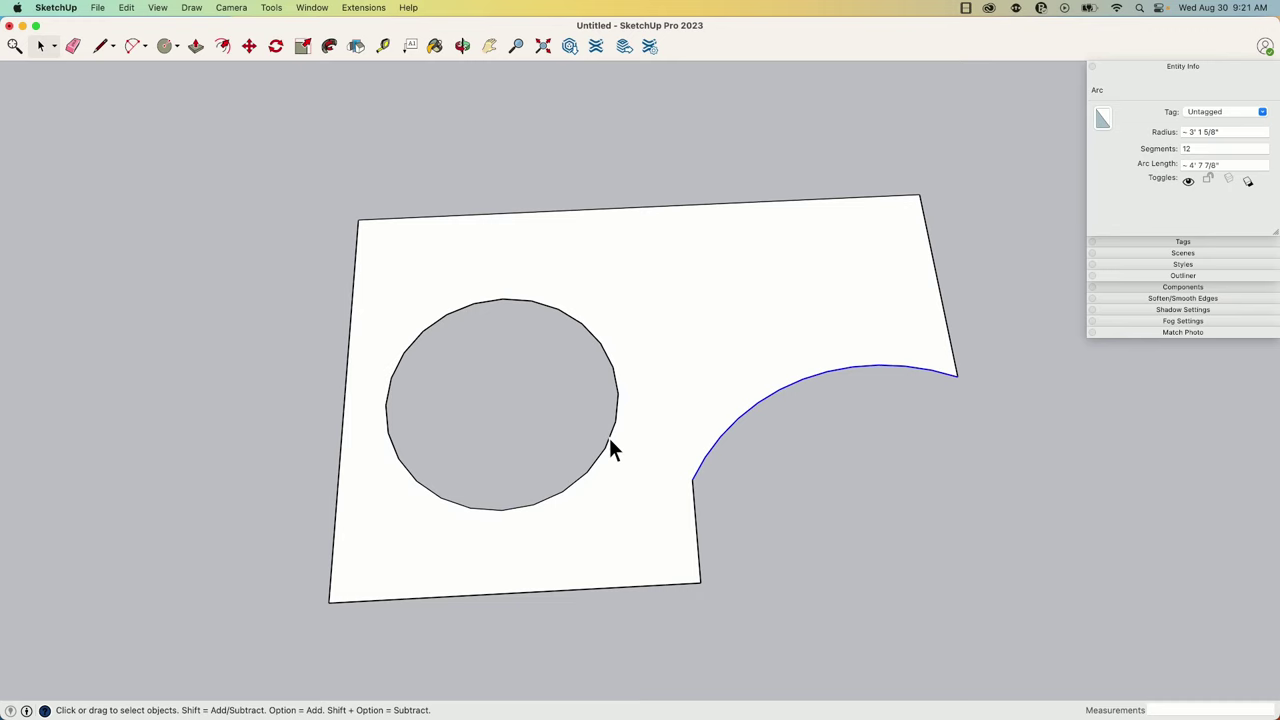
pyautogui.moveTo(610, 440); pyautogui.dragTo(511, 446, button='middle')
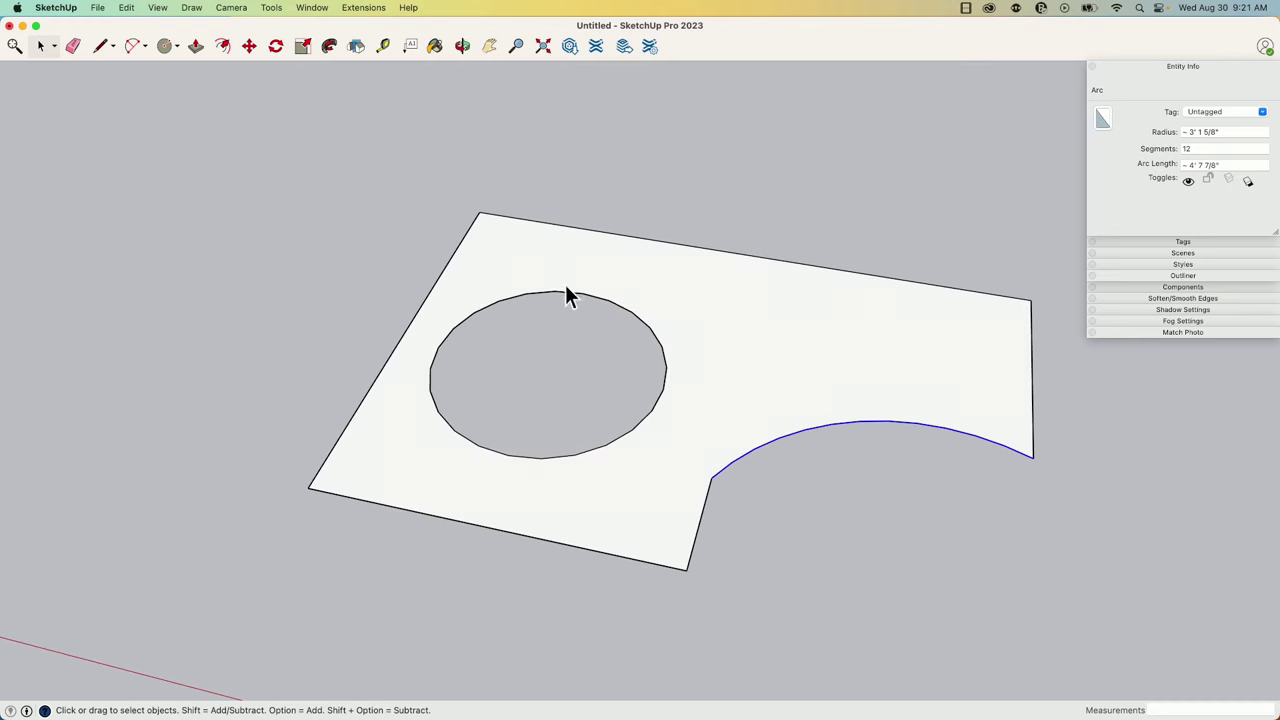
pyautogui.moveTo(566, 291); pyautogui.dragTo(457, 332, button='middle')
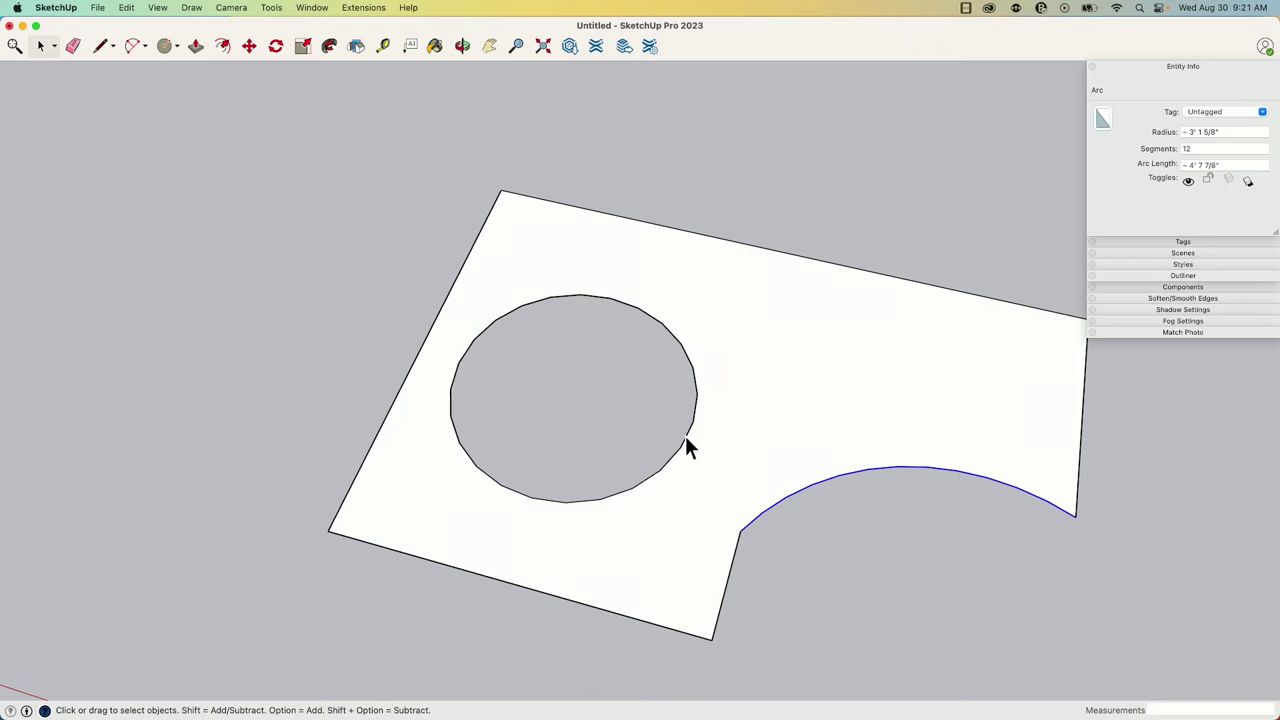